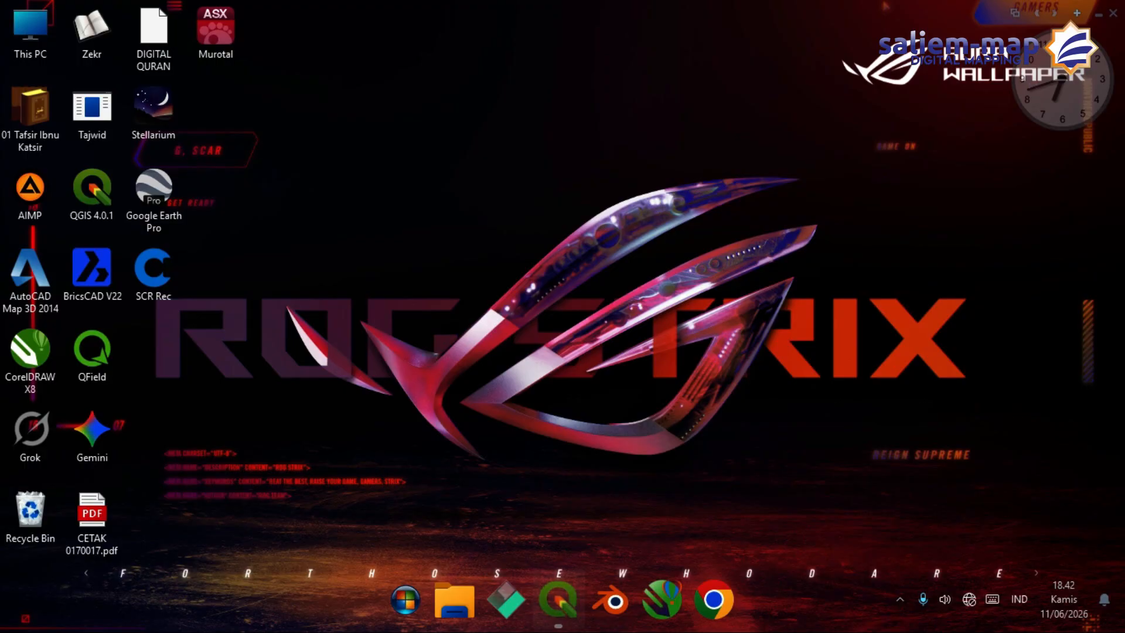
left_click(558, 599)
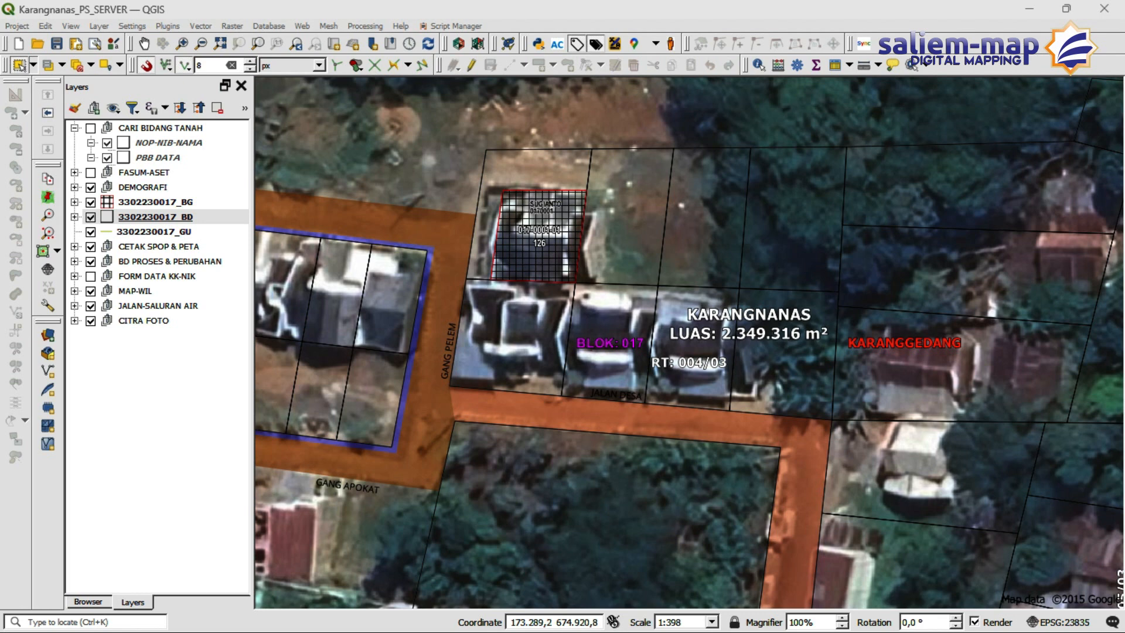
left_click(155, 217)
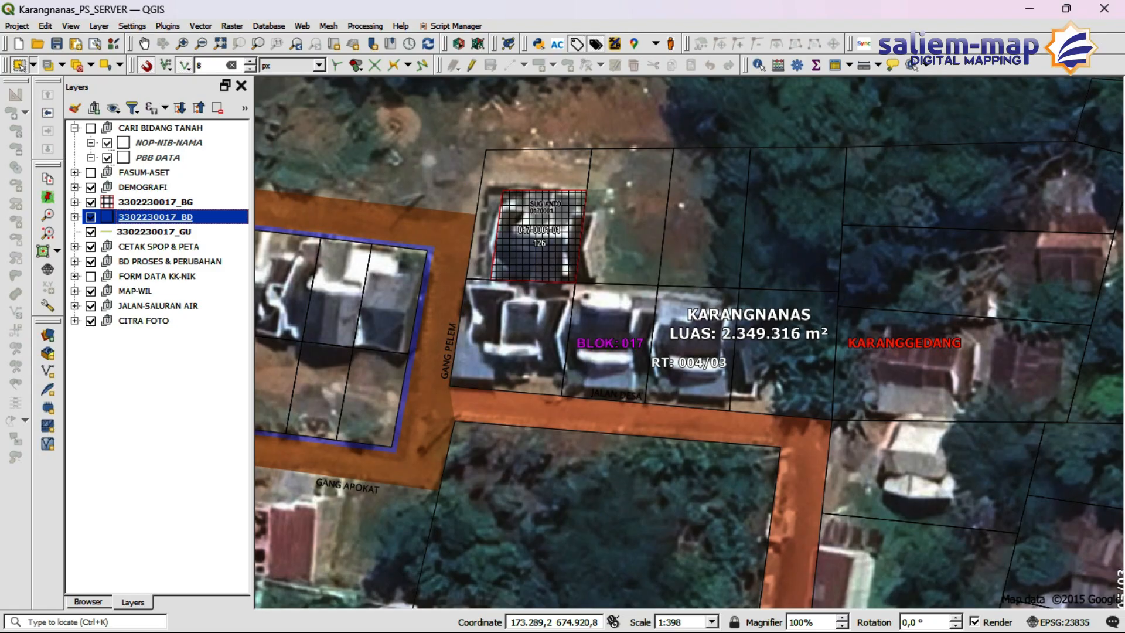
left_click_drag(252, 352, 240, 352)
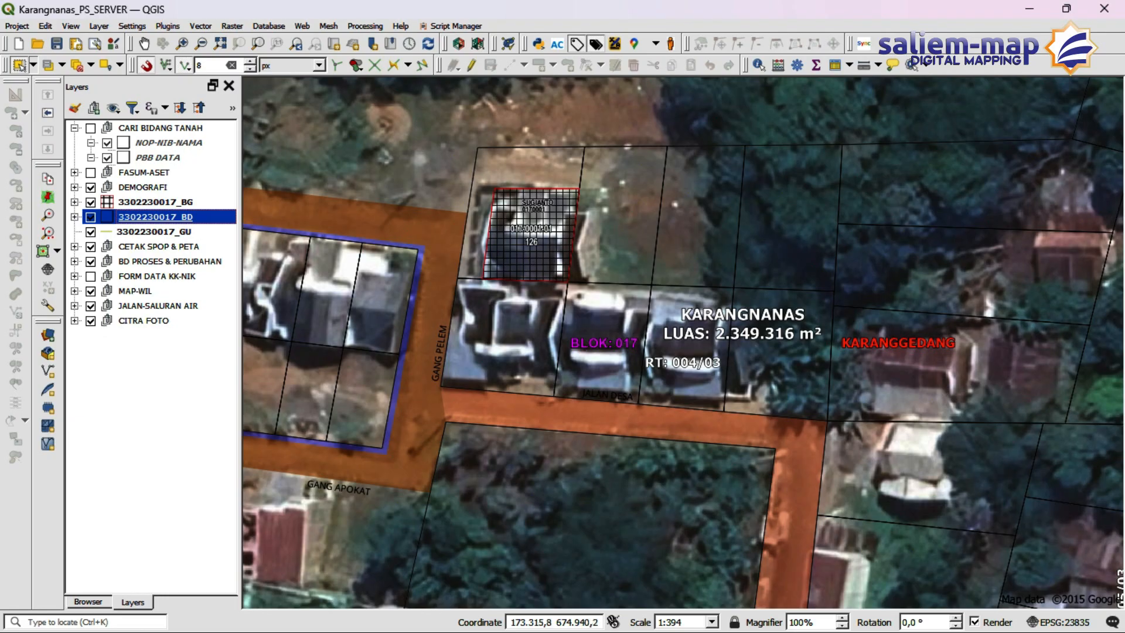
left_click(472, 66)
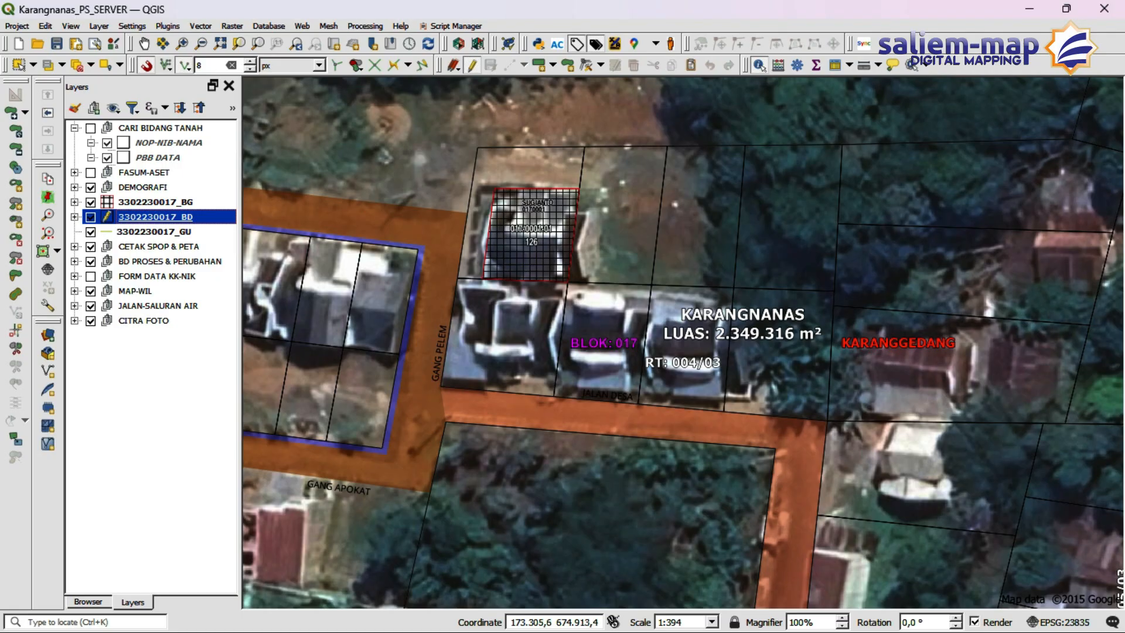
left_click(381, 300)
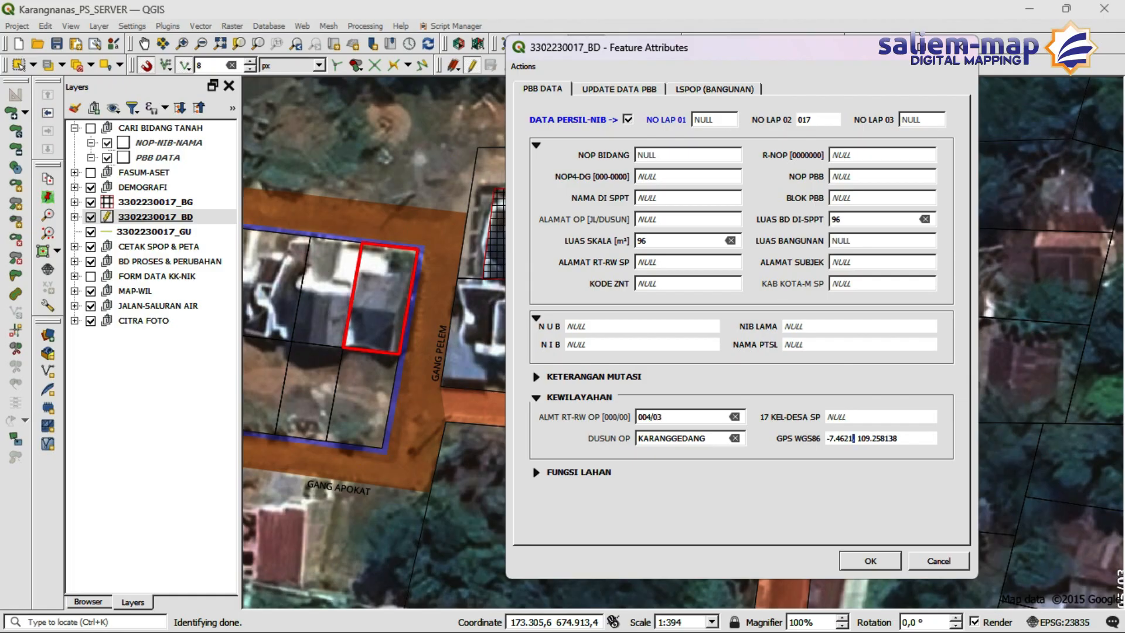
- Examine the parcel's GPS WGS86 field and review its PBB DATA, UPDATE DATA PBB and LSPOP (BANGUNAN) form pages
left_click_drag(827, 438, 897, 438)
left_click(879, 438)
mouse_move(719, 55)
left_mouse_down()
mouse_move(757, 81)
mouse_move(733, 68)
left_mouse_up()
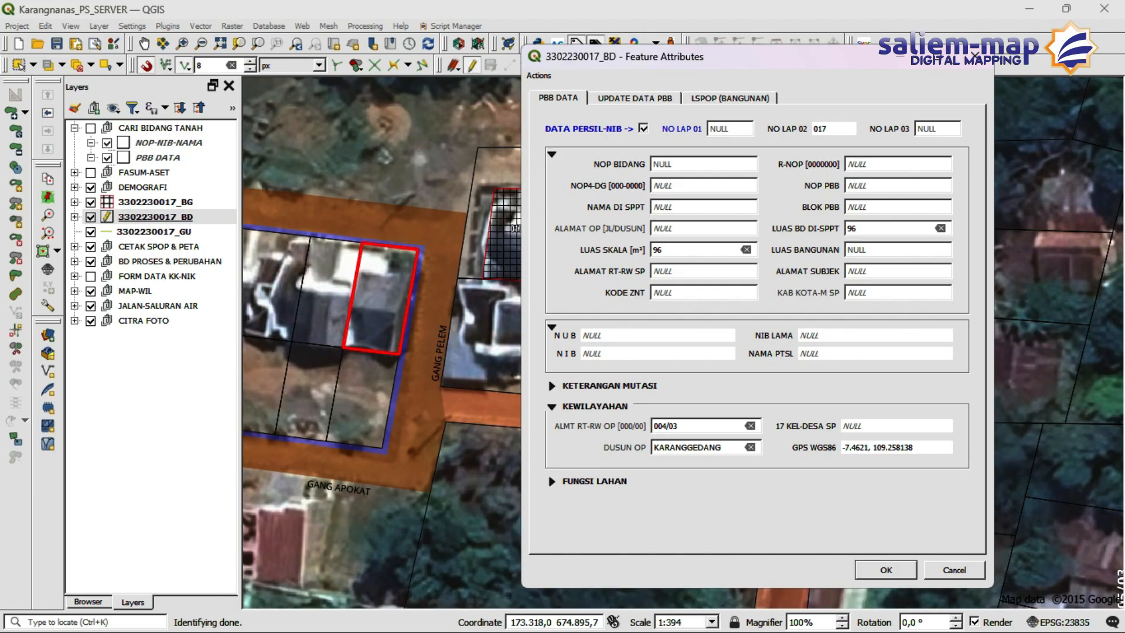
left_click_drag(650, 60, 631, 75)
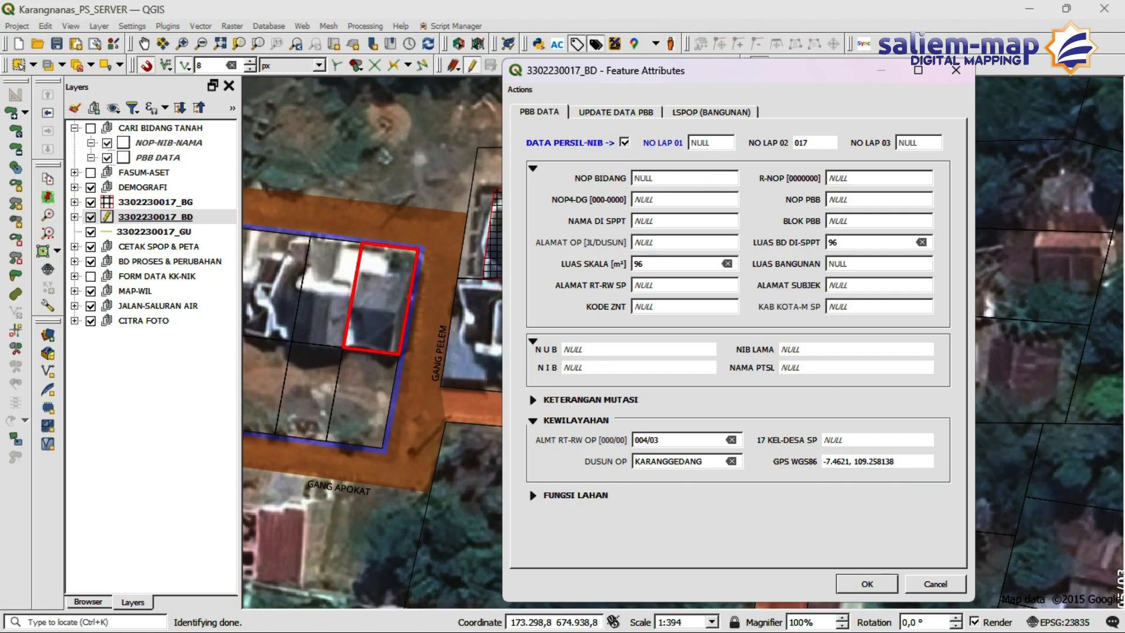
left_click(616, 112)
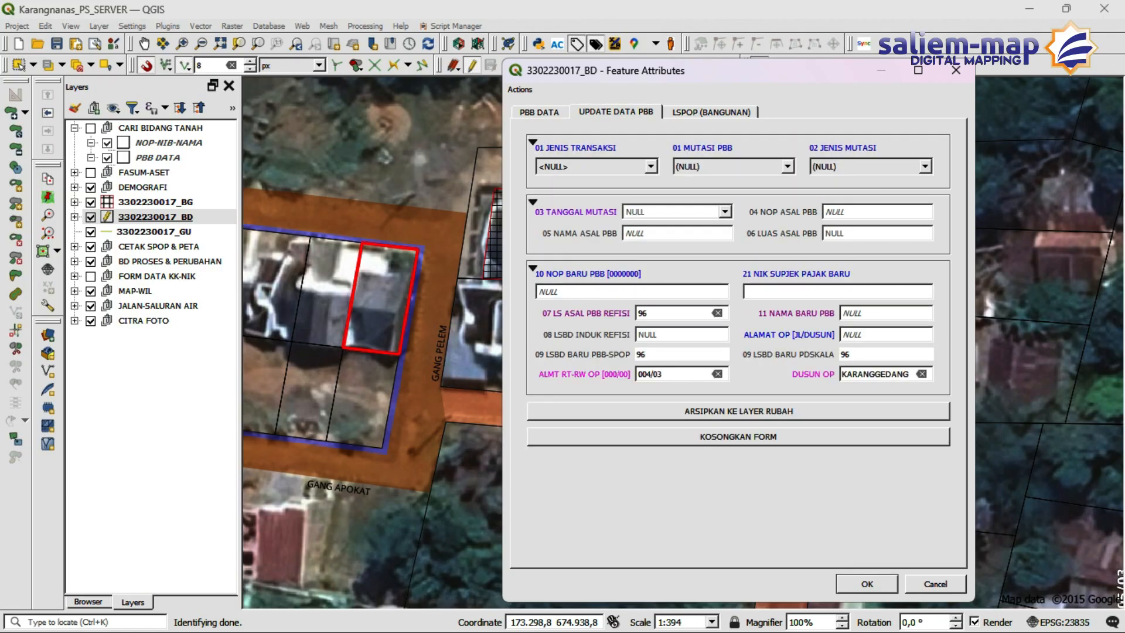
left_click(538, 111)
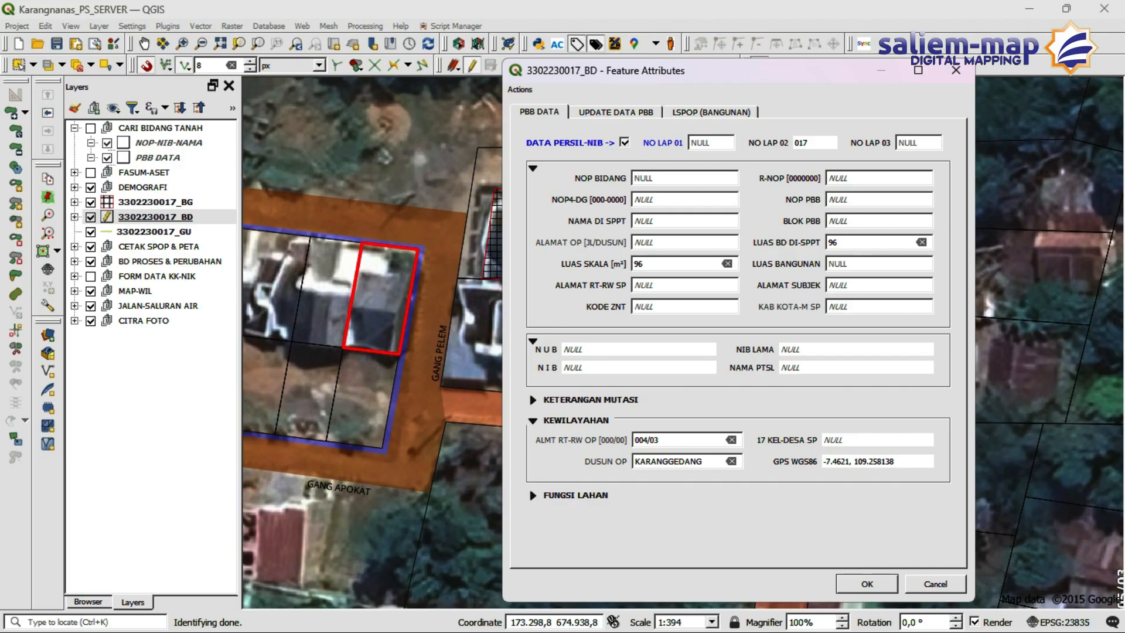
left_click(616, 112)
left_click(710, 112)
left_click(616, 112)
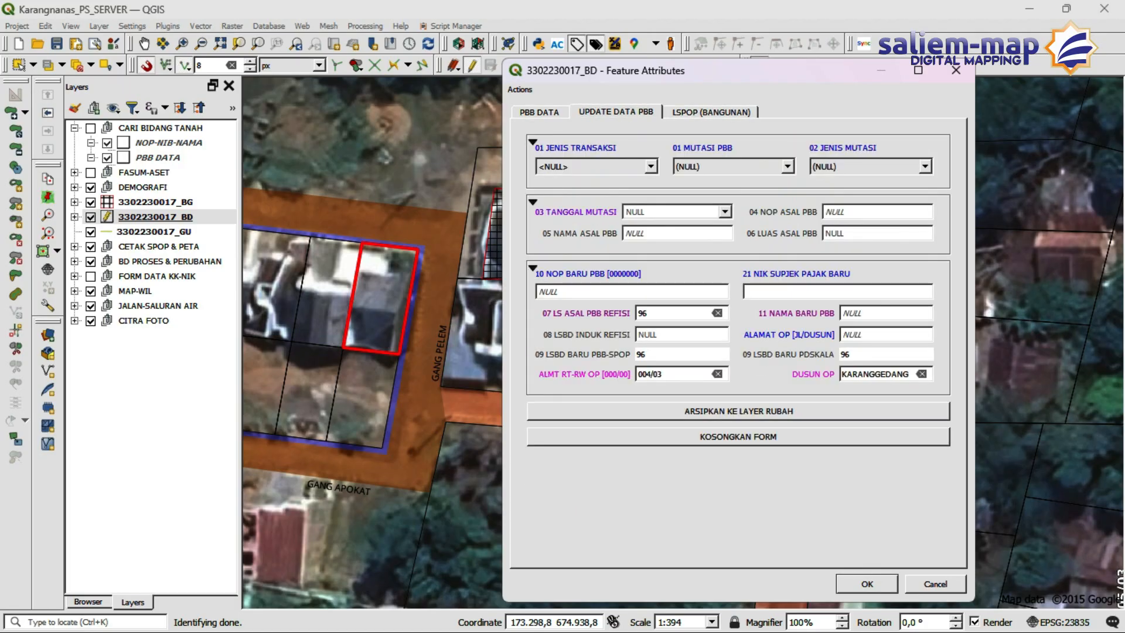
left_click(539, 111)
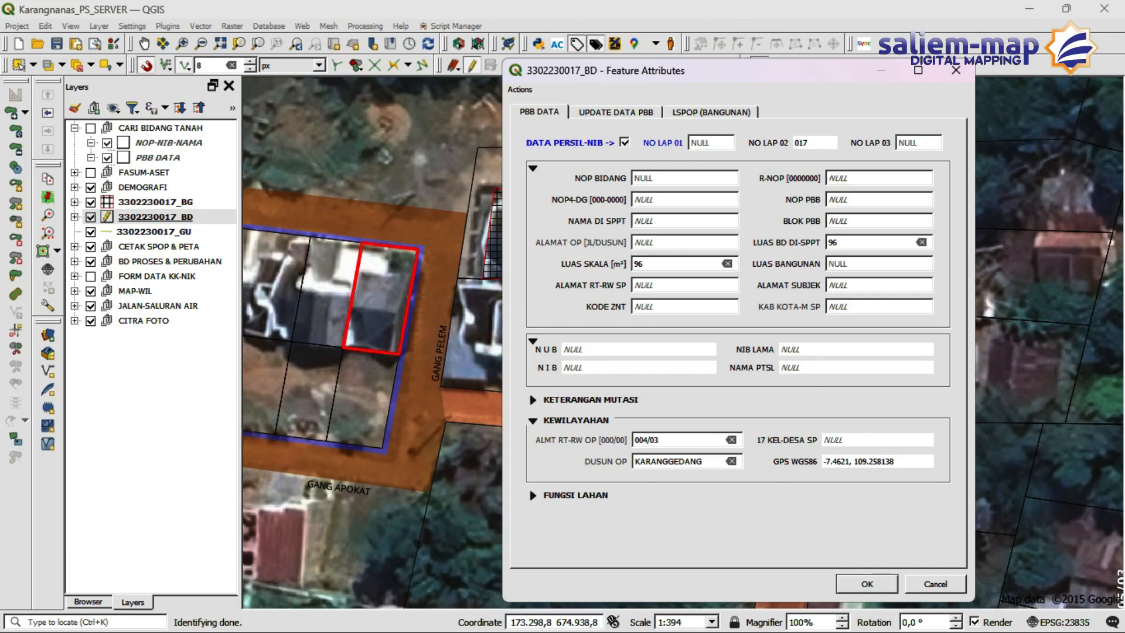
- Set the parcel's NO LAP 01 value to 17 on the PBB DATA form page
left_click(725, 138)
type("017")
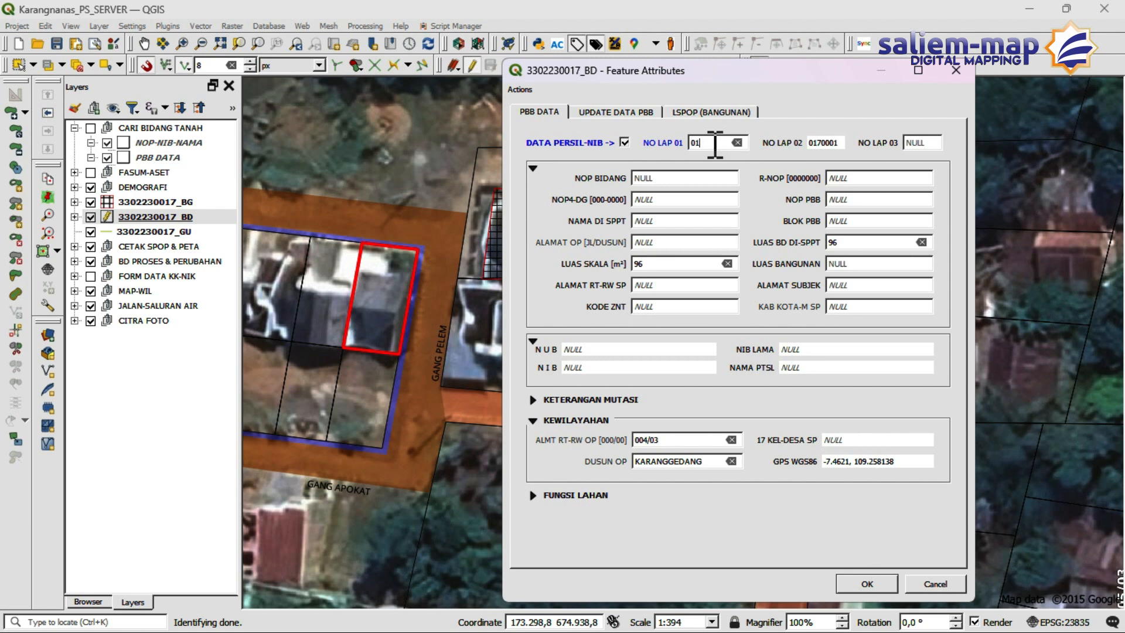
key("BackSpace")
key("BackSpace")
key("BackSpace")
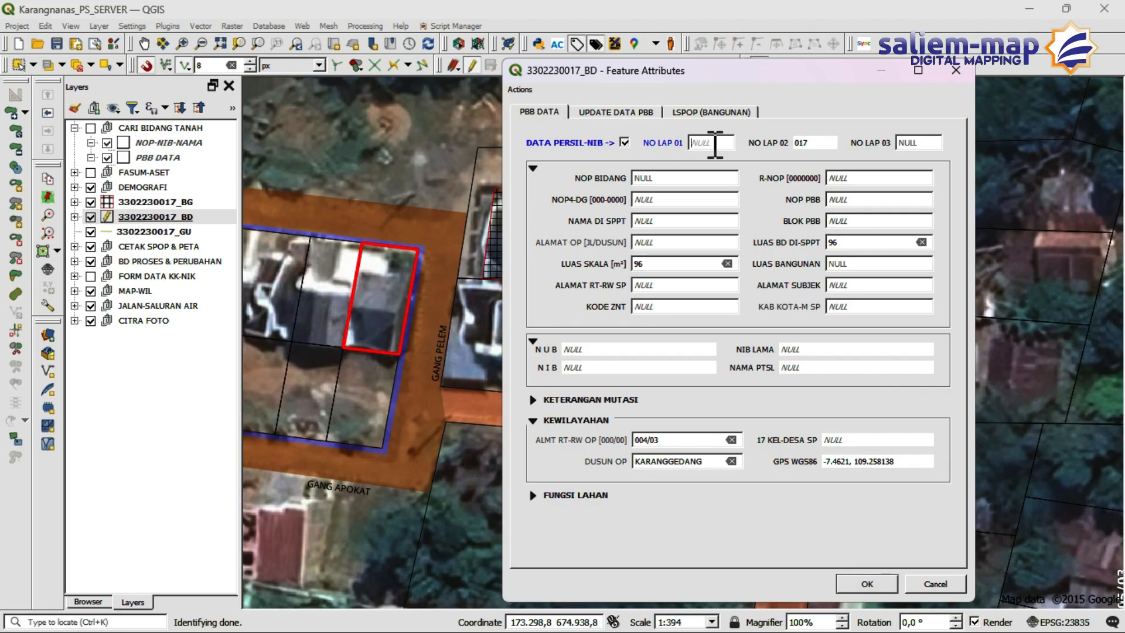
type("17")
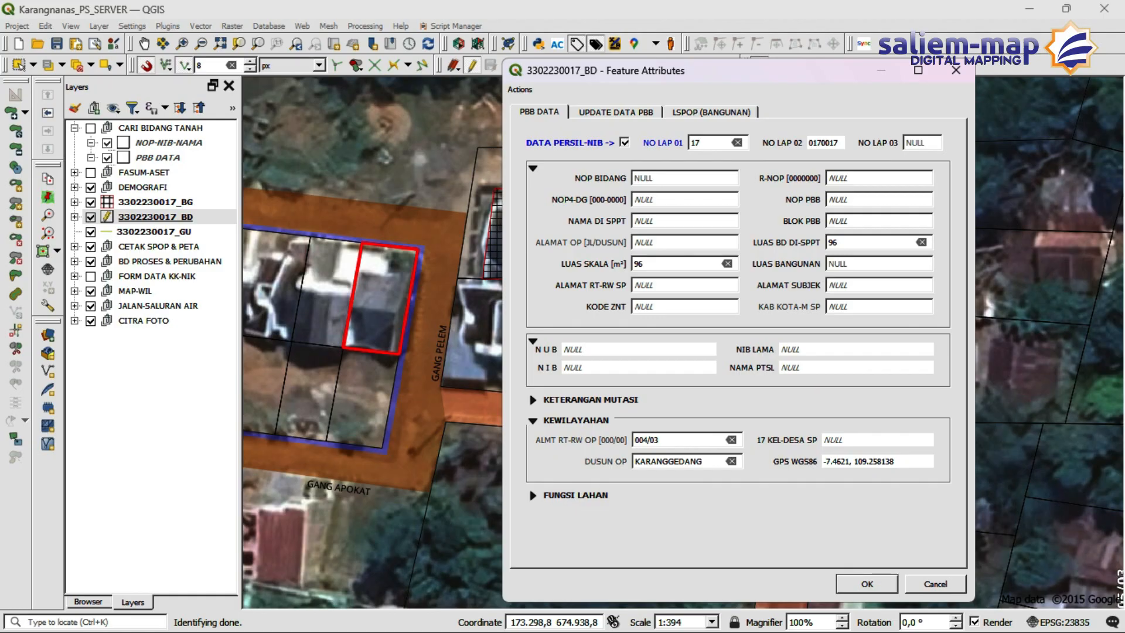
- Copy the parcel's NO LAP 02 number into 10 NOP BARU PBB on the UPDATE DATA PBB form page
double_click(823, 142)
key("ctrl+c")
right_click(823, 140)
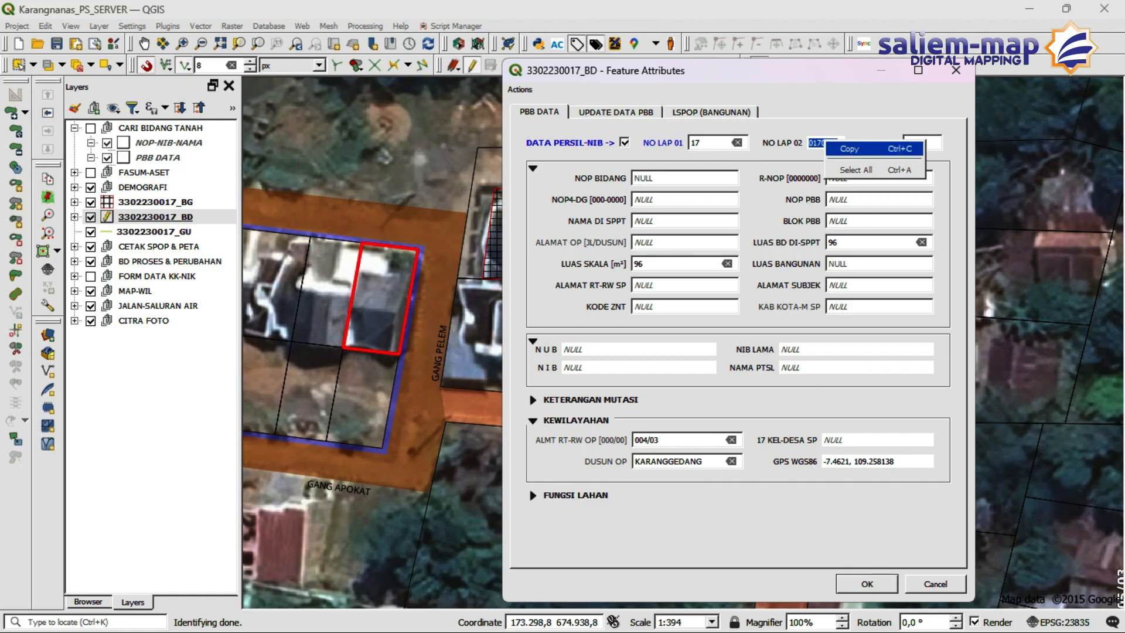
left_click(844, 148)
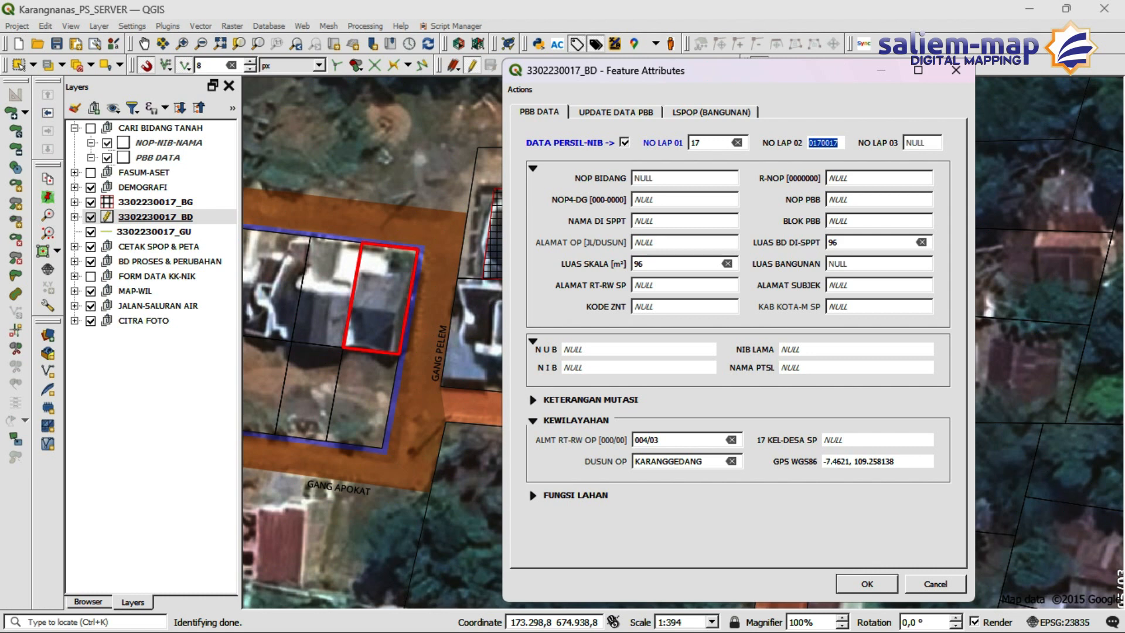
key("ctrl+Tab")
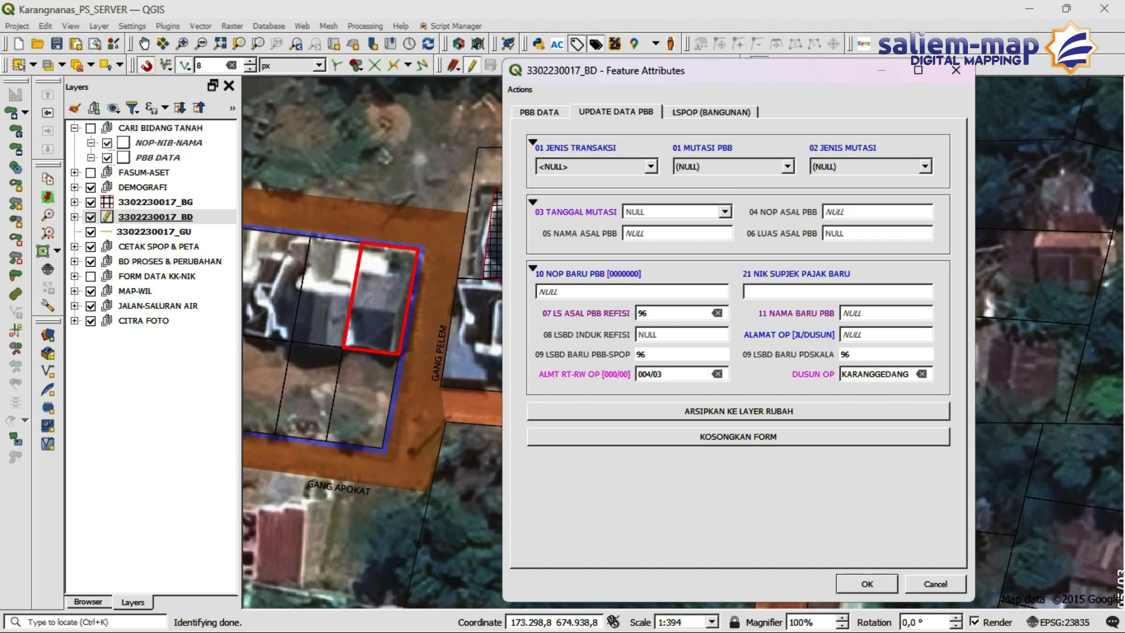
left_click(664, 291)
right_click(625, 295)
left_click(685, 367)
left_click(539, 112)
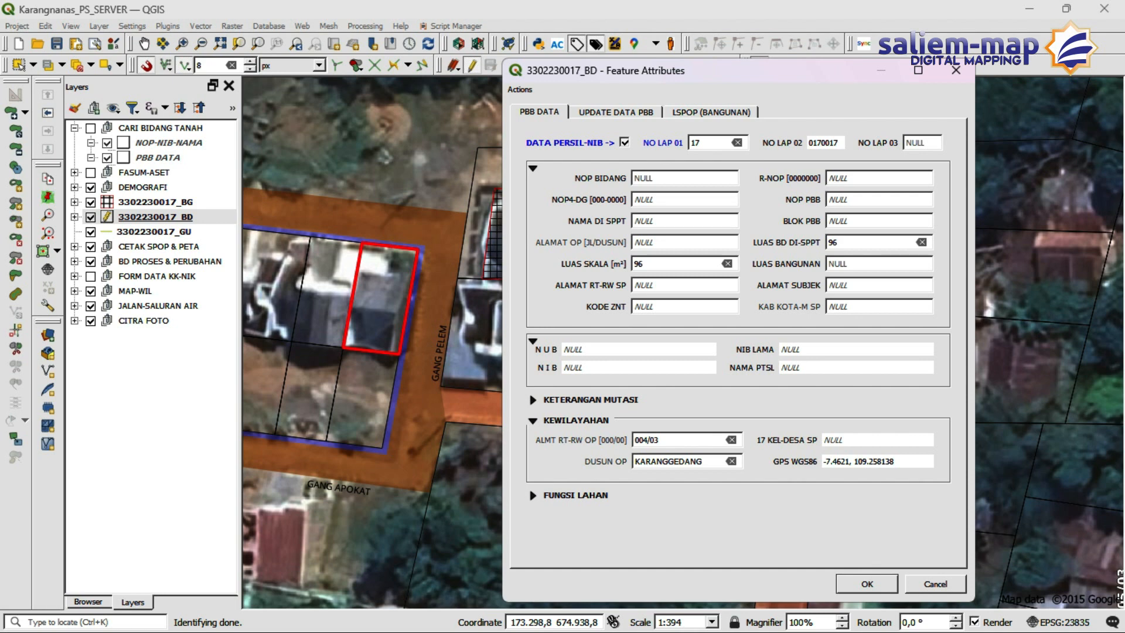
left_click(615, 112)
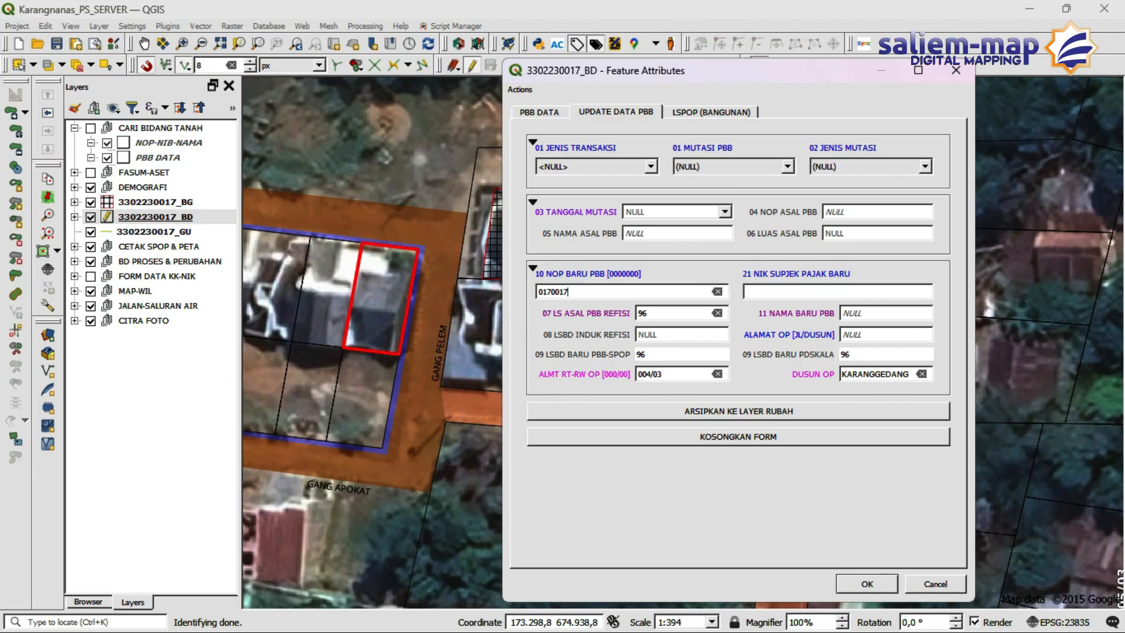
- Set JENIS TRANSAKSI to 01 REKAM DATA, MUTASI PBB to BALIK NAMA PBB and JENIS MUTASI to JUAL BELI
left_click(651, 167)
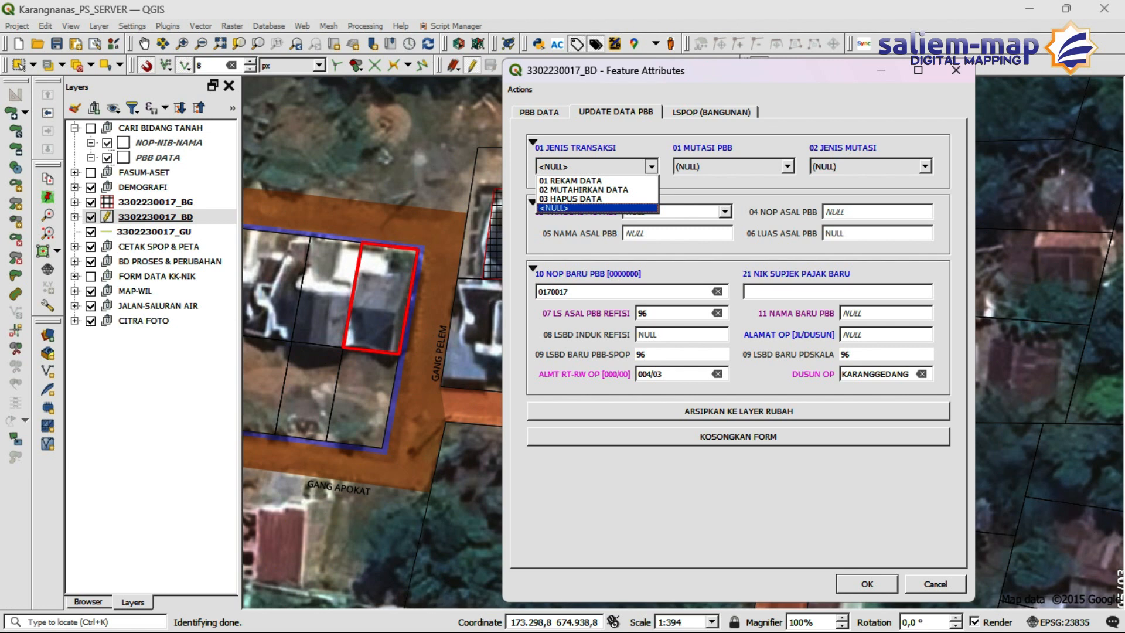
left_click(586, 181)
left_click(787, 166)
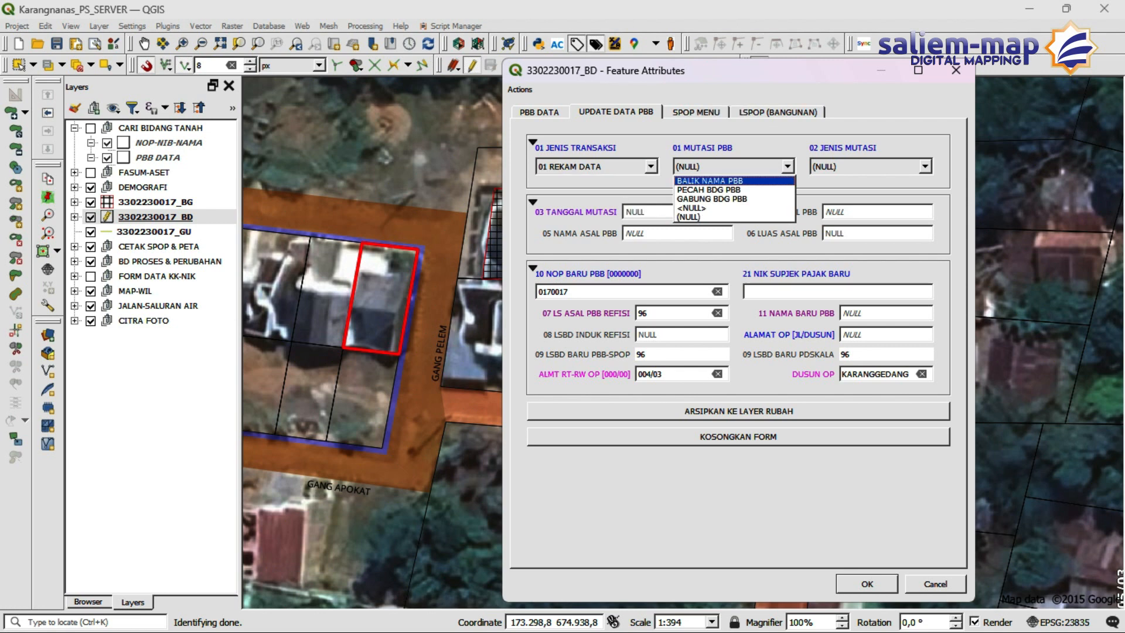
left_click(709, 181)
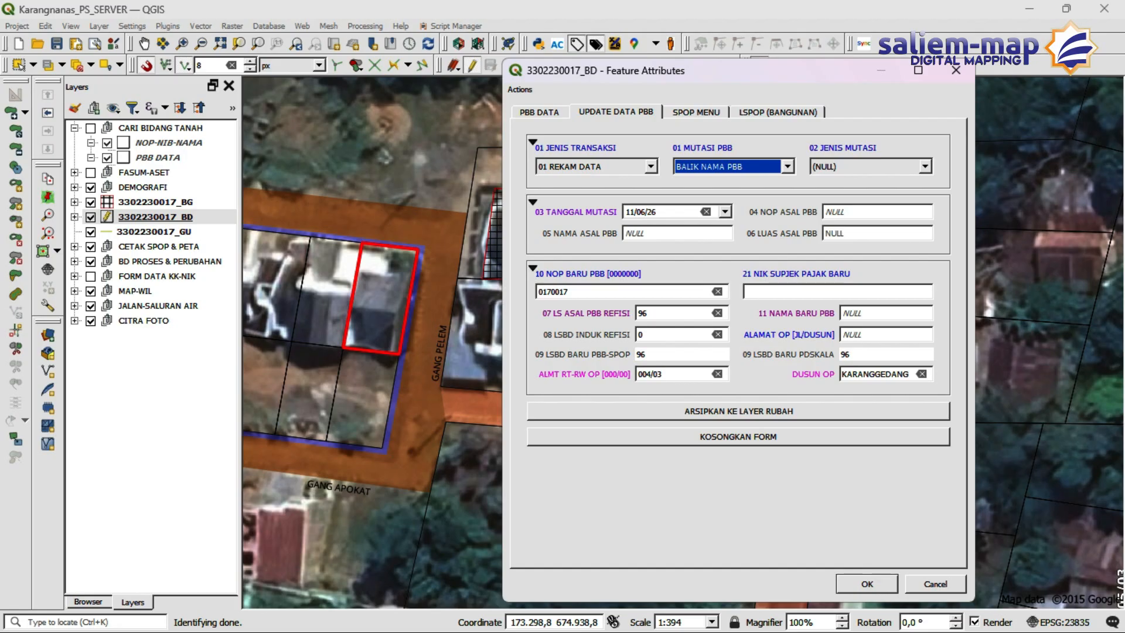
left_click(924, 166)
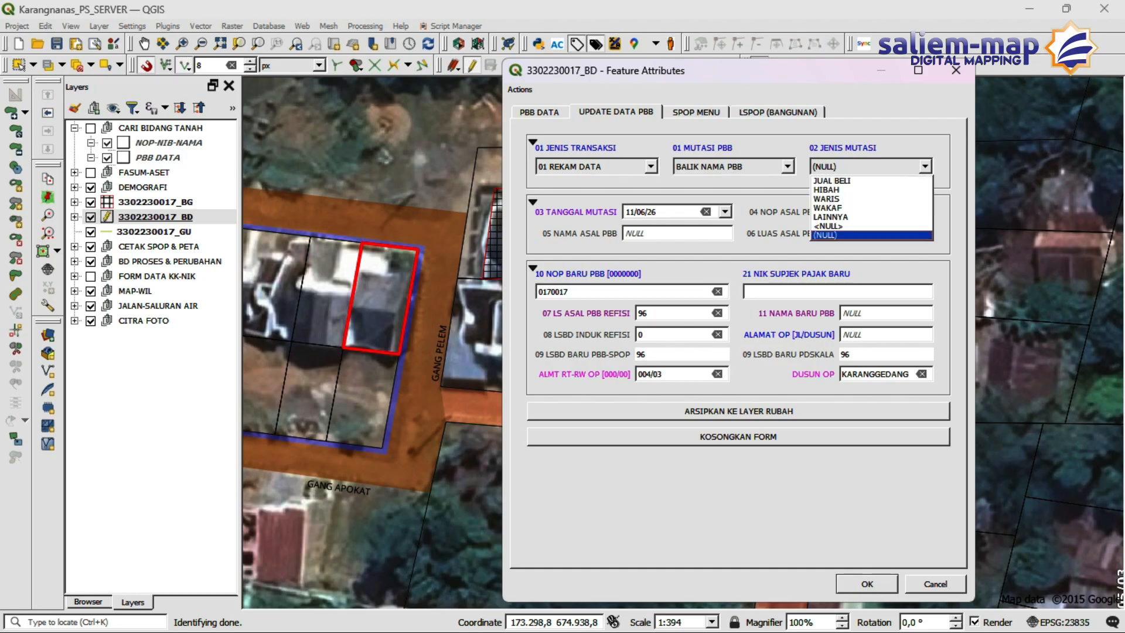
key("Return")
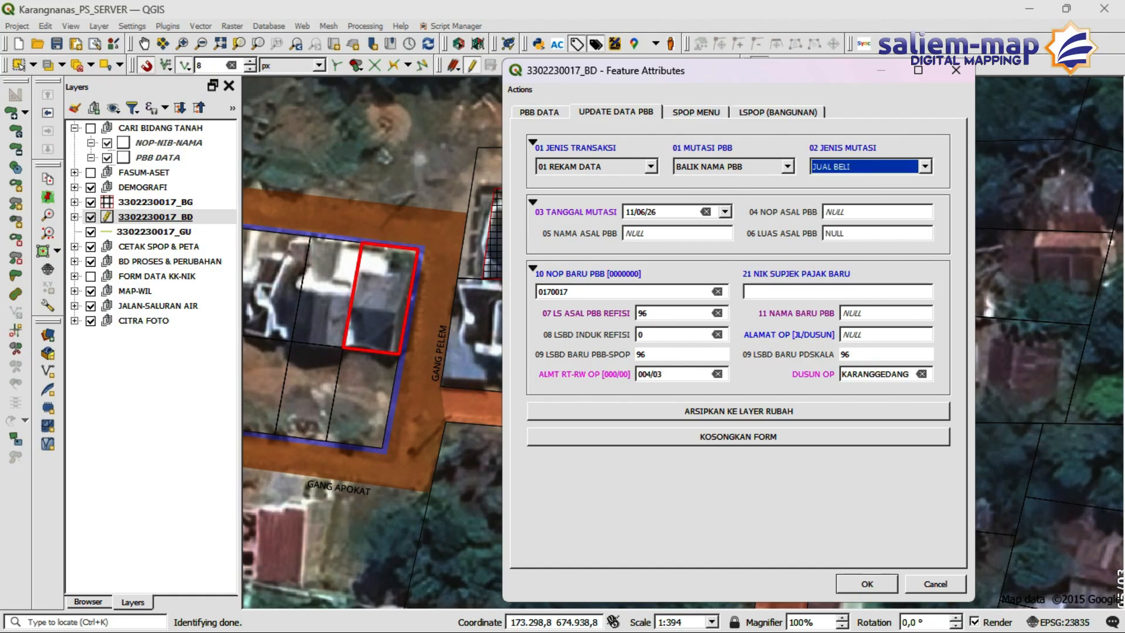
key("Tab")
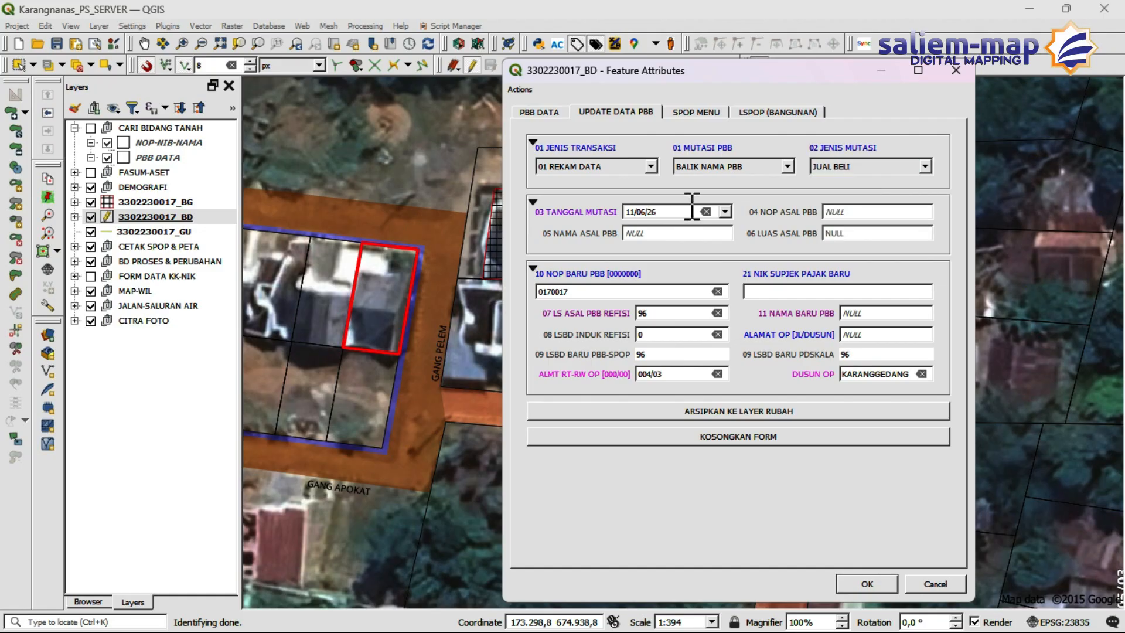
left_click(787, 167)
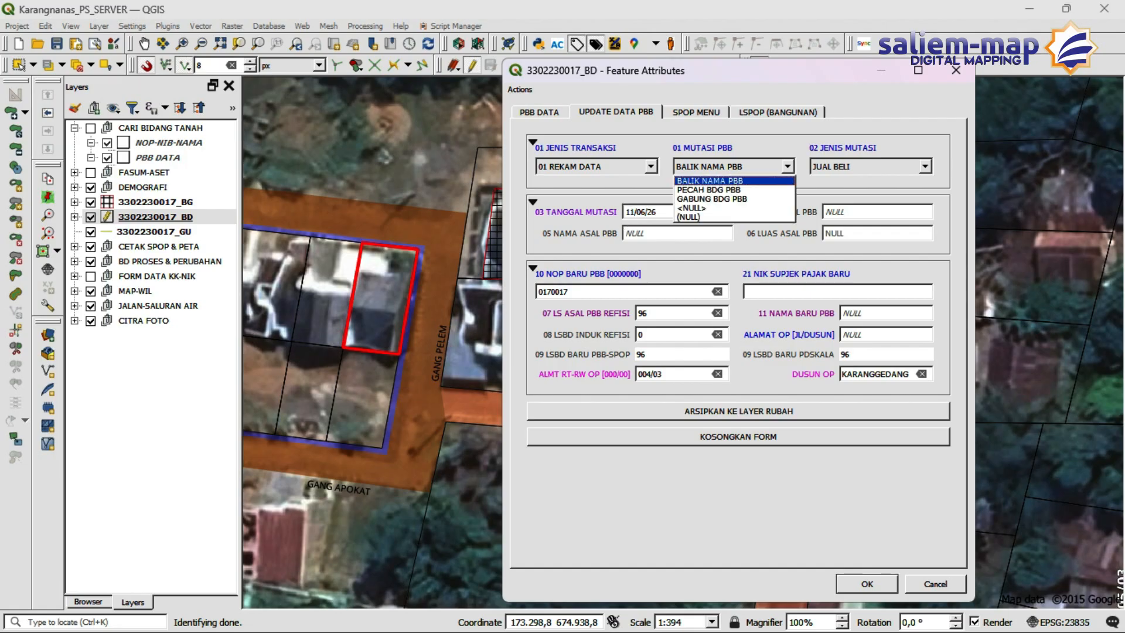
left_click(710, 181)
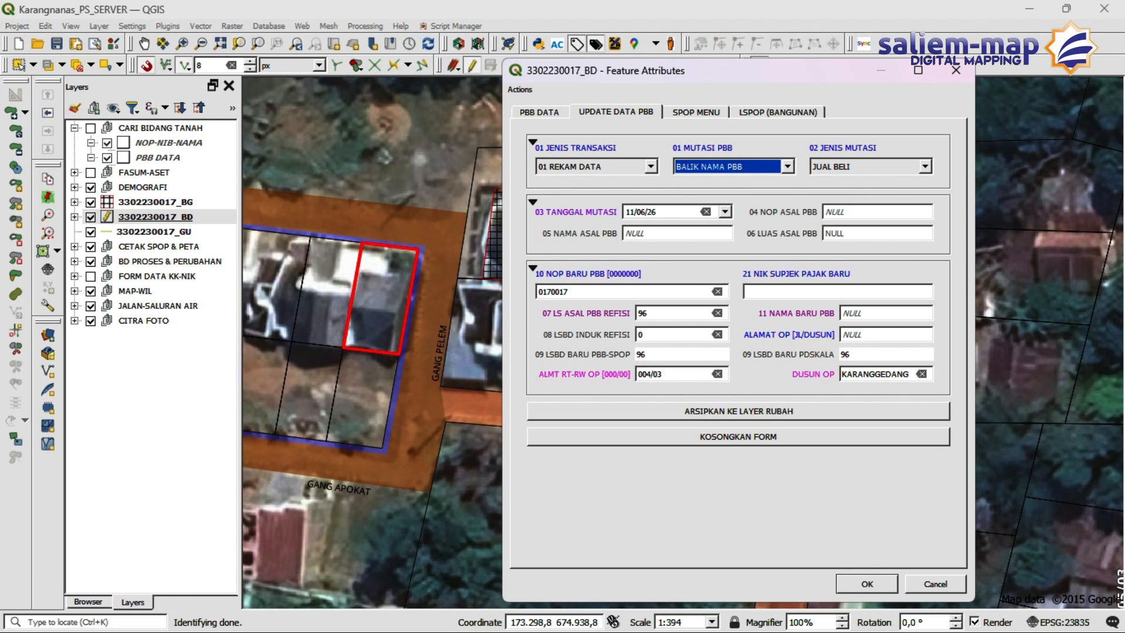
- Set the parcel's 03 TANGGAL MUTASI to 01/06/26
left_click(725, 211)
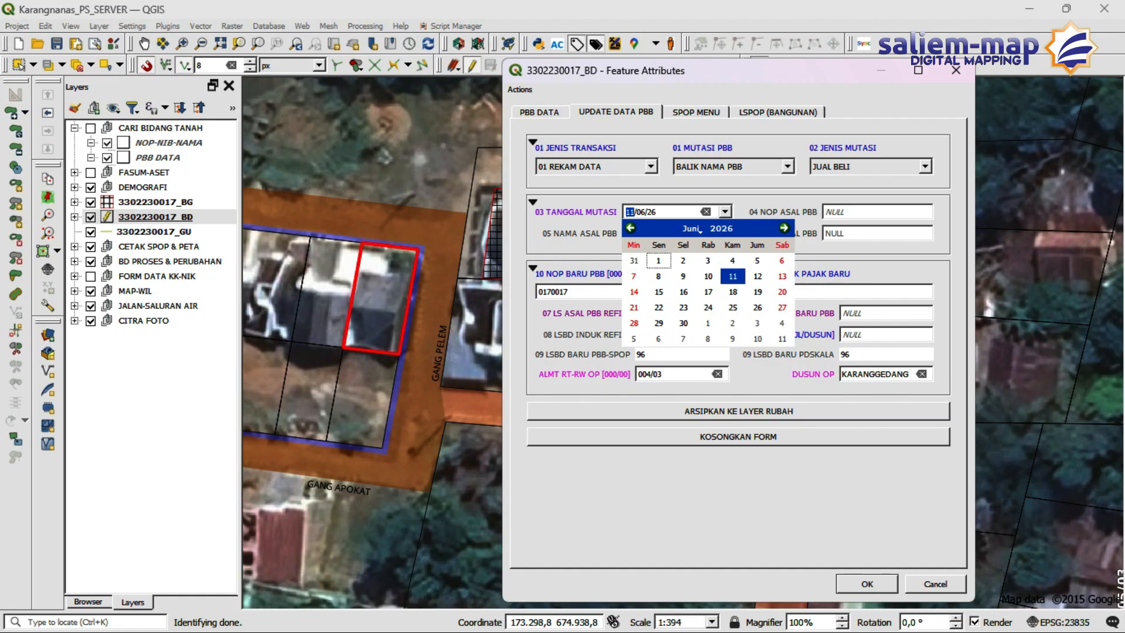
left_click(658, 260)
key("Tab")
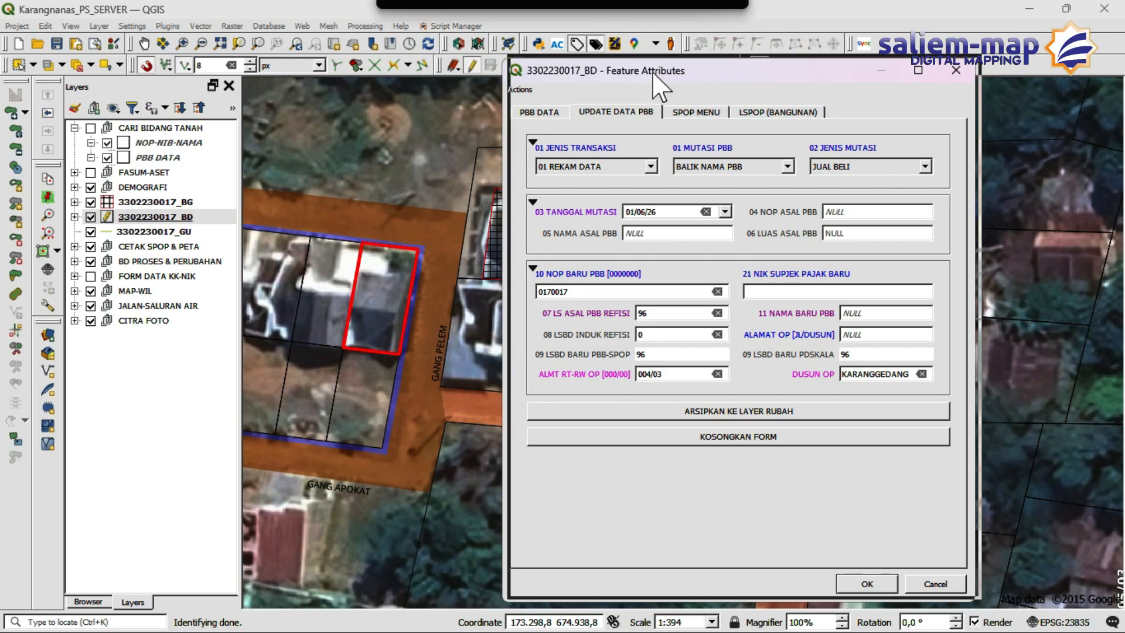
left_click_drag(863, 77, 869, 72)
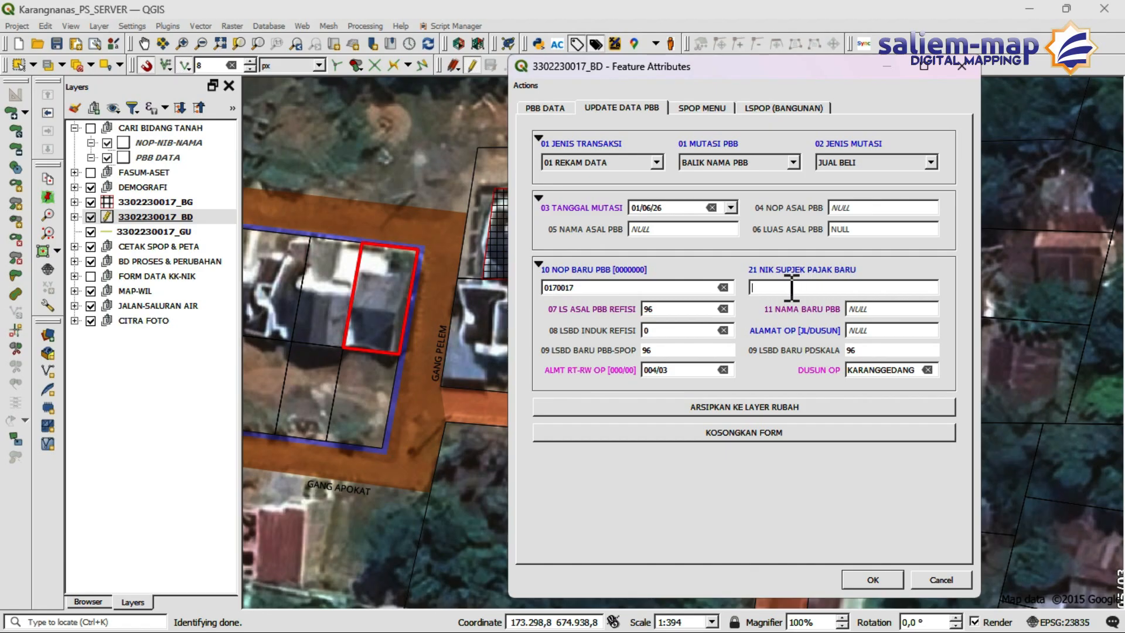
type("3")
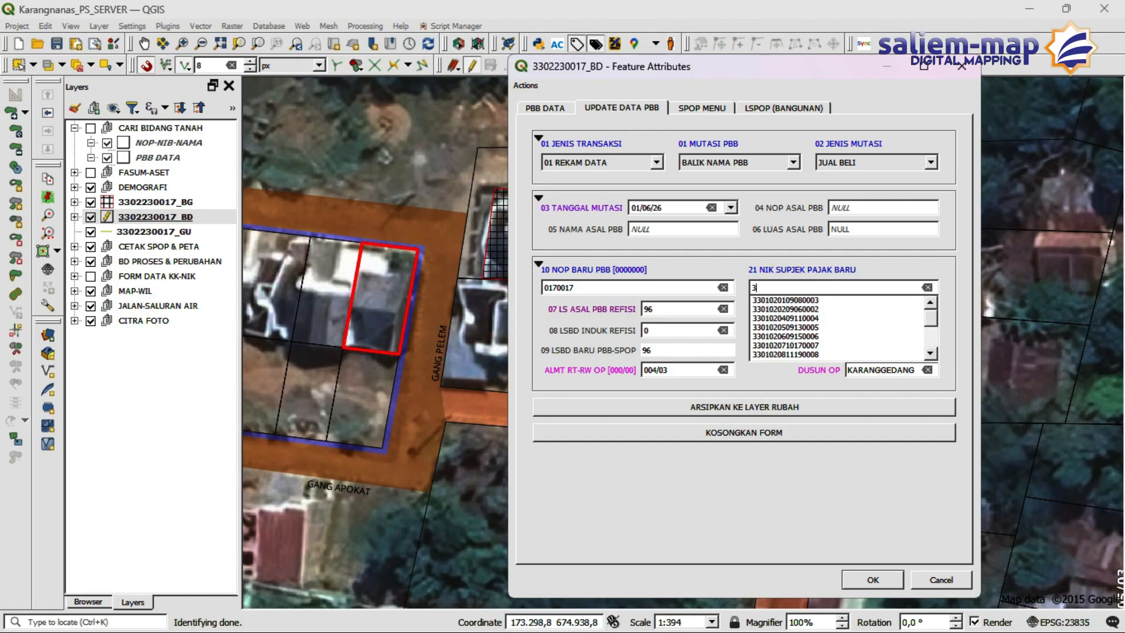
left_click(785, 354)
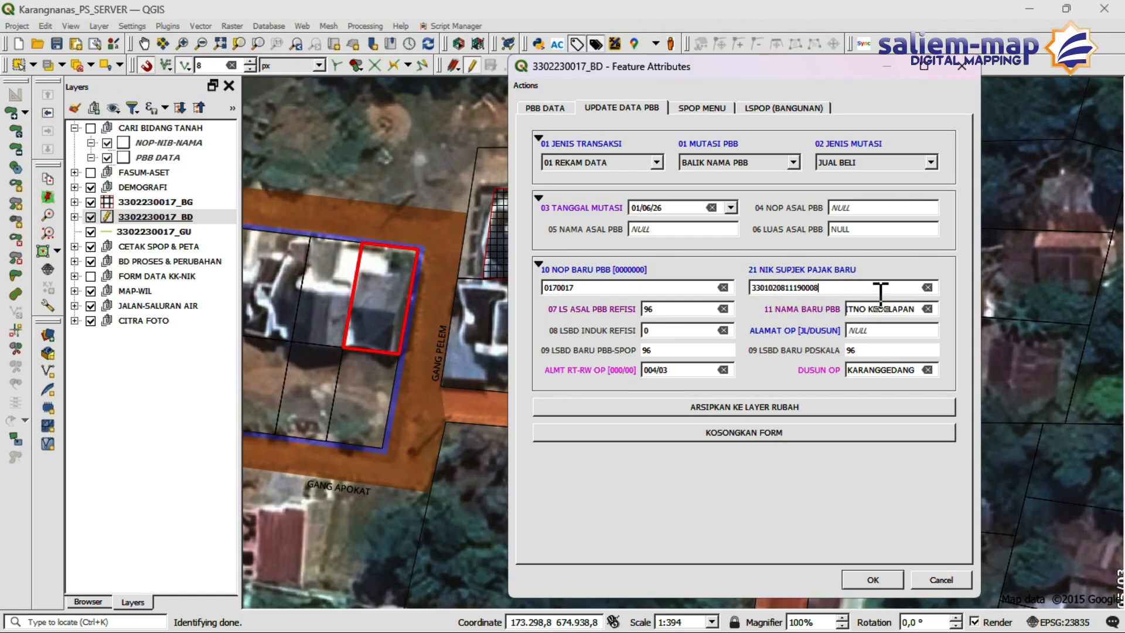
left_click(927, 287)
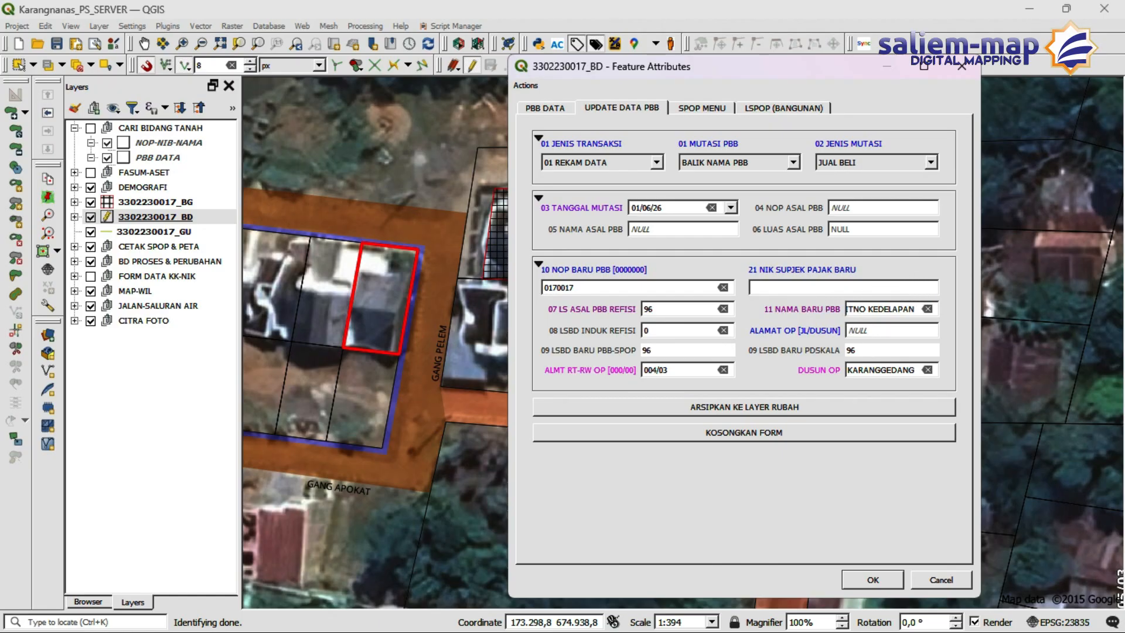
type("3")
key("BackSpace")
- Fill 21 NIK SUPJEK PAJAK BARU with an existing taxpayer's national ID number from the suggestions matching 8
type("8")
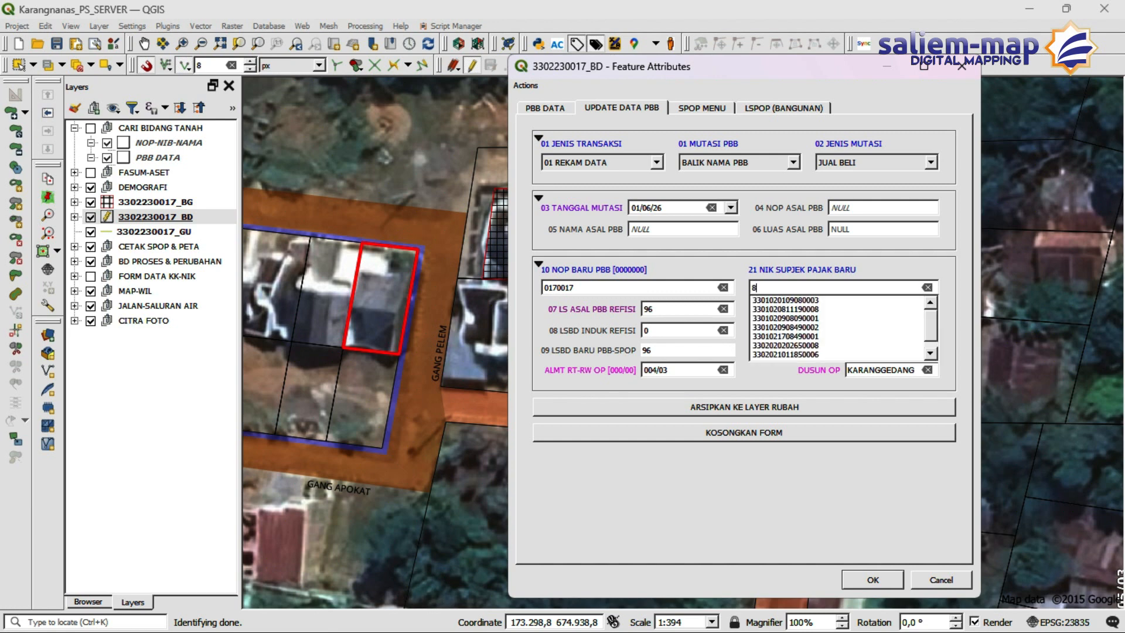
scroll(839, 327, "down", 1)
left_click(786, 336)
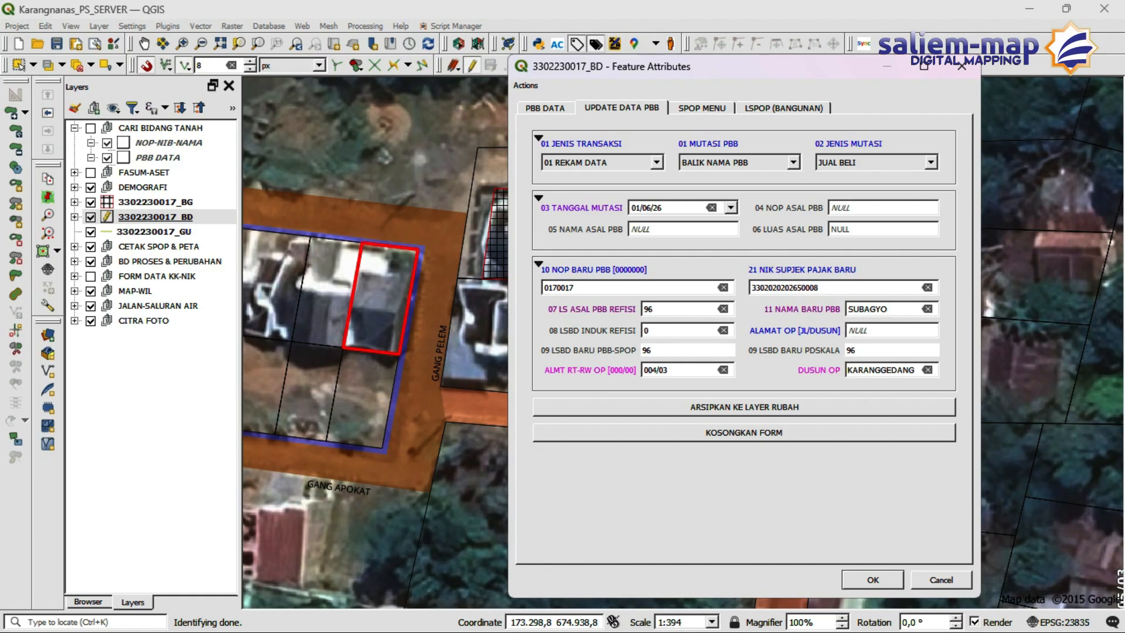
- Fill ALAMAT OP [JL/DUSUN] with the name of the lane along the parcel's east side and reselect 01 REKAM DATA as JENIS TRANSAKSI
left_click(867, 332)
type("GANG PELEM")
left_click(701, 108)
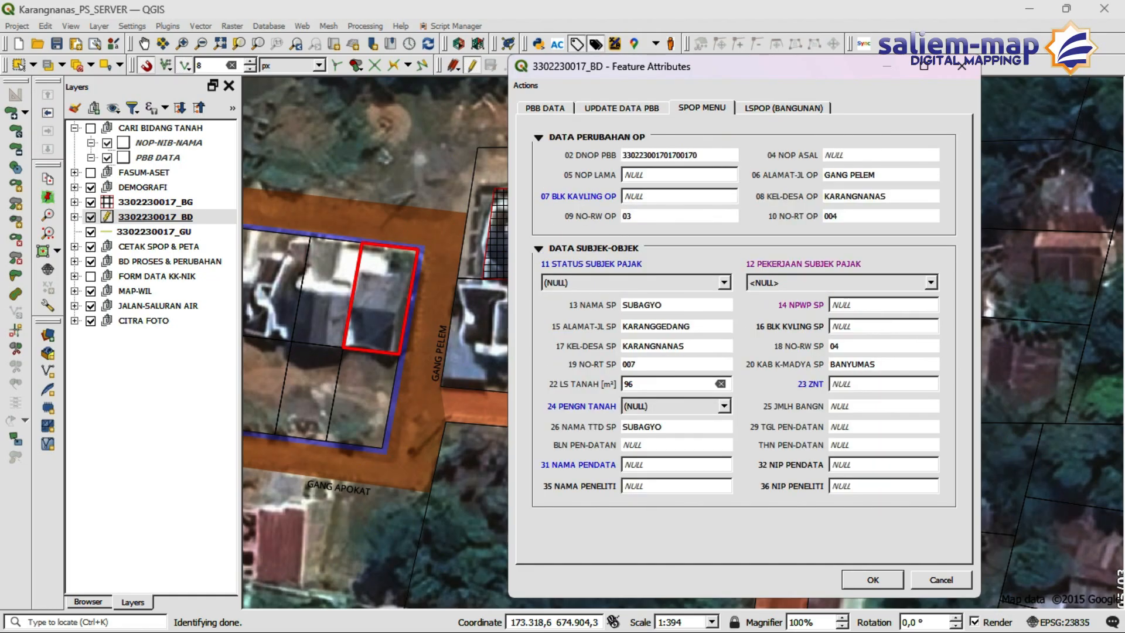
left_click(622, 109)
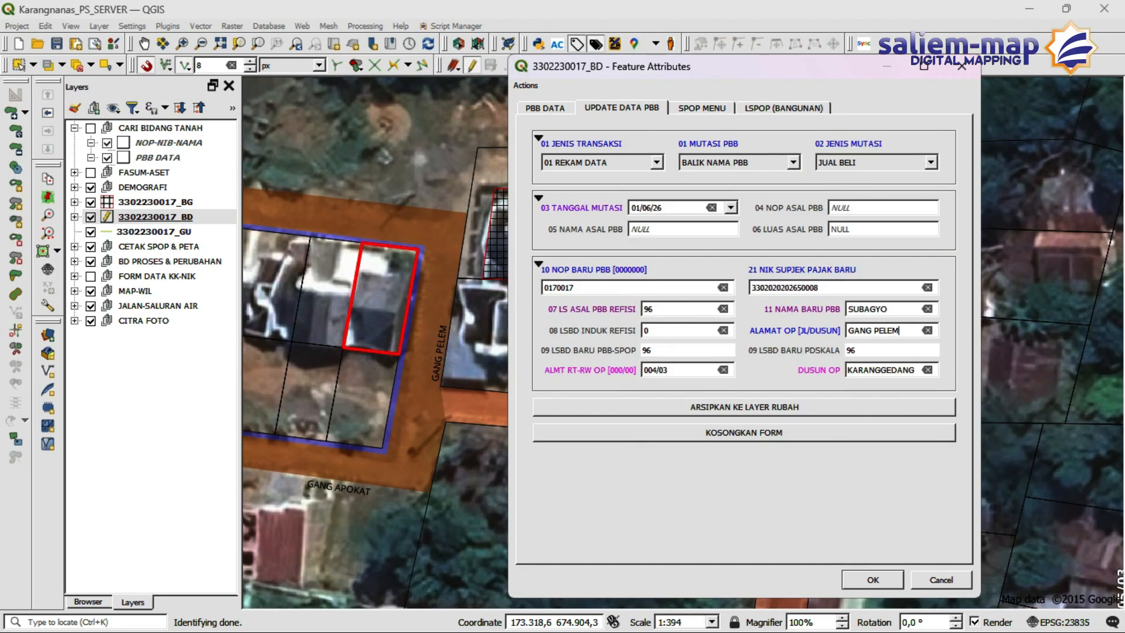
left_click(656, 163)
left_click(598, 175)
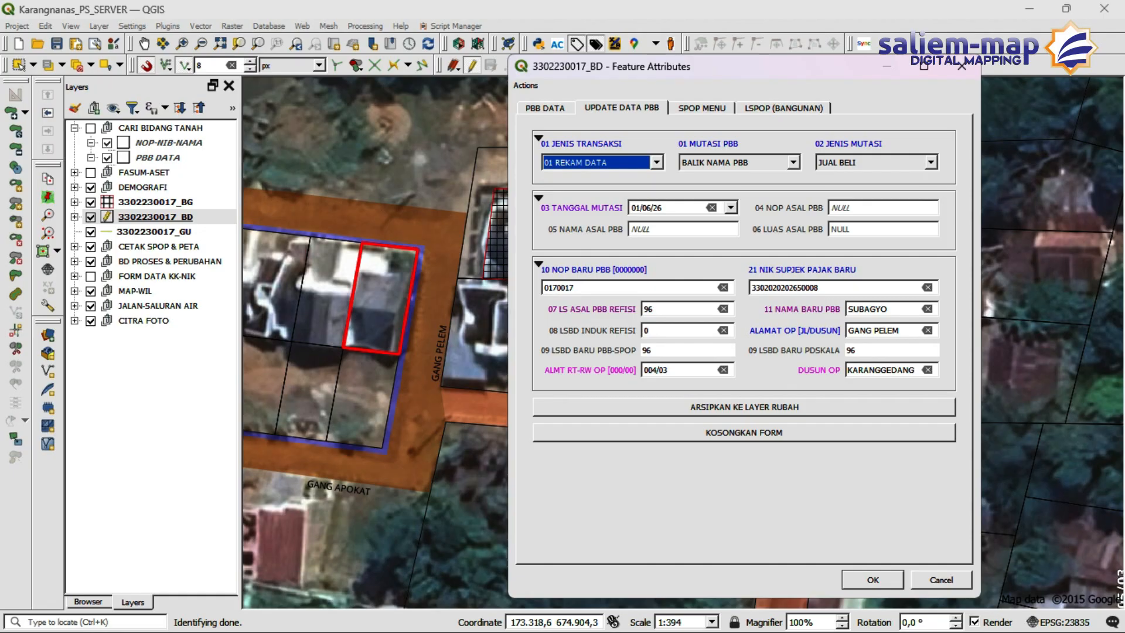
left_click(702, 108)
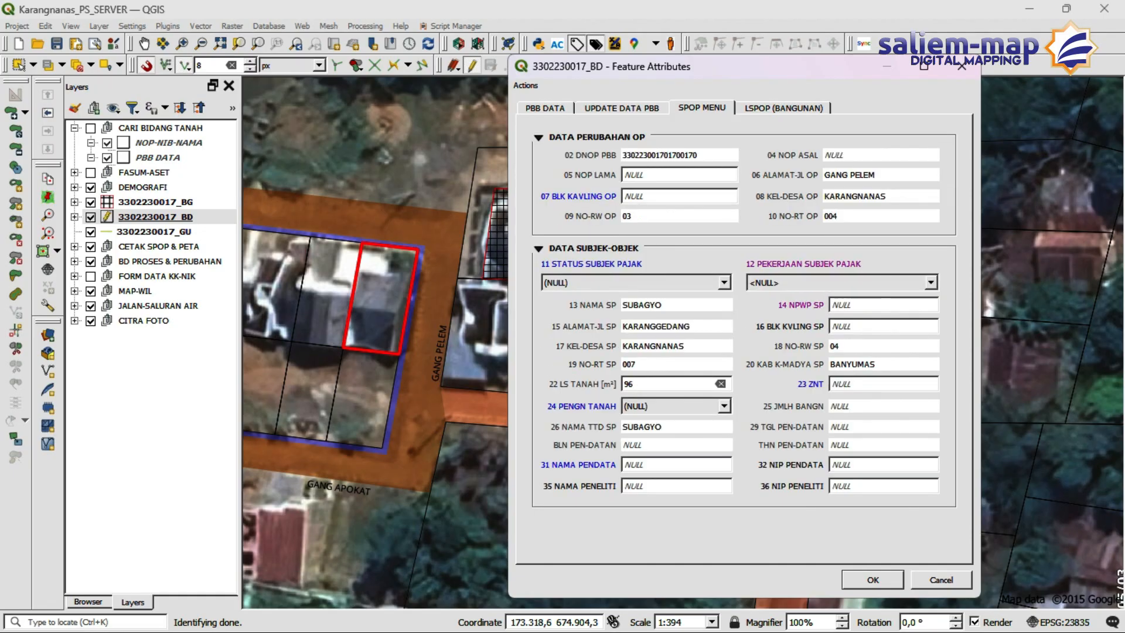
left_click(622, 108)
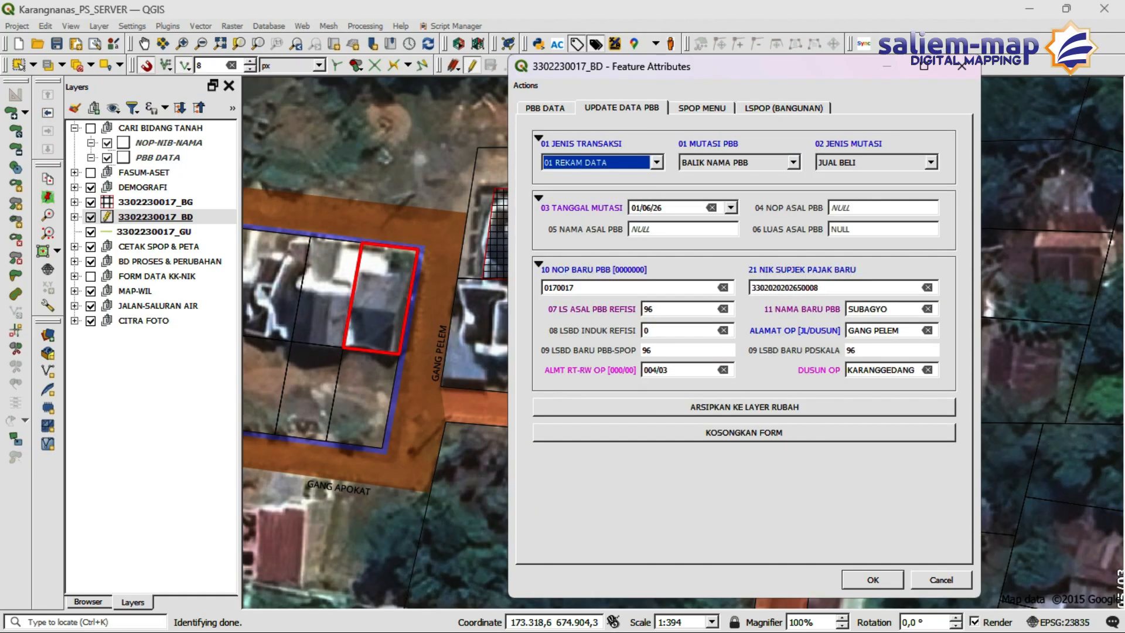
- Set the parcel's 07 BLK KAVLING OP to A-01 on the SPOP MENU page
left_click(702, 108)
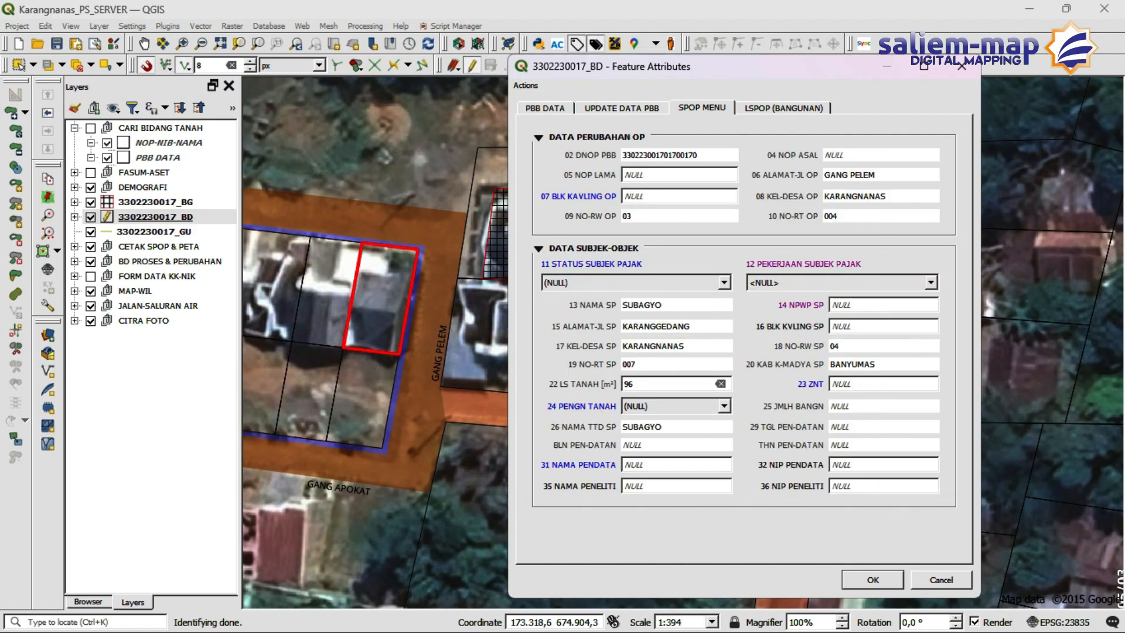
double_click(662, 202)
type("A-01")
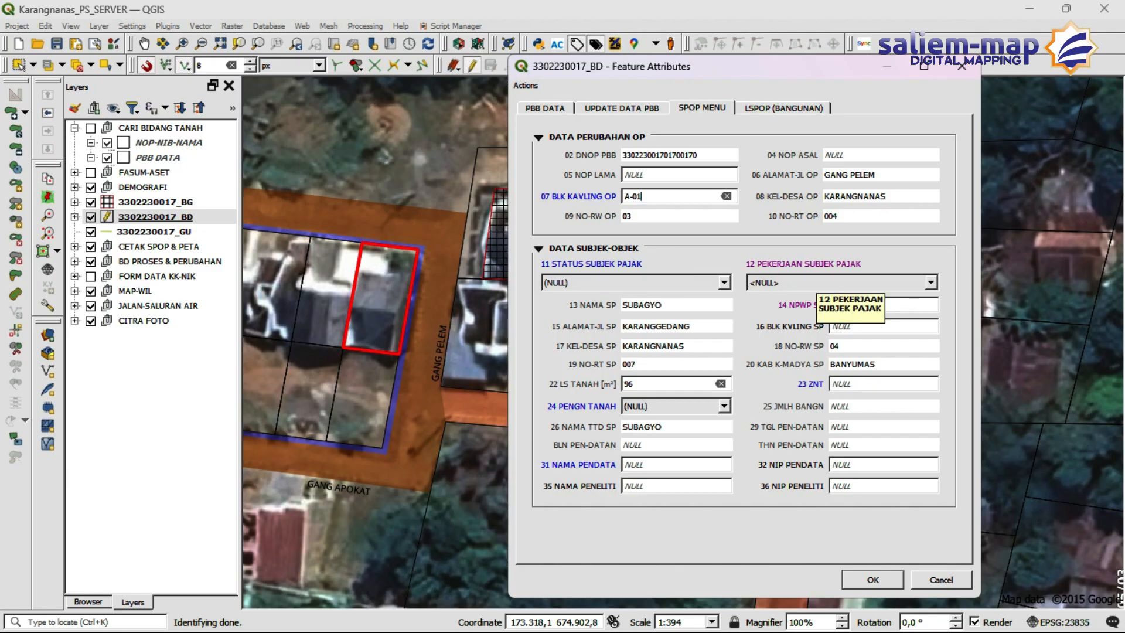
- Set 11 STATUS SUBJEK PAJAK to 1 PEMILIK and 12 PEKERJAAN SUBJEK PAJAK to 5 LAINNYA
left_click(724, 282)
left_click(567, 297)
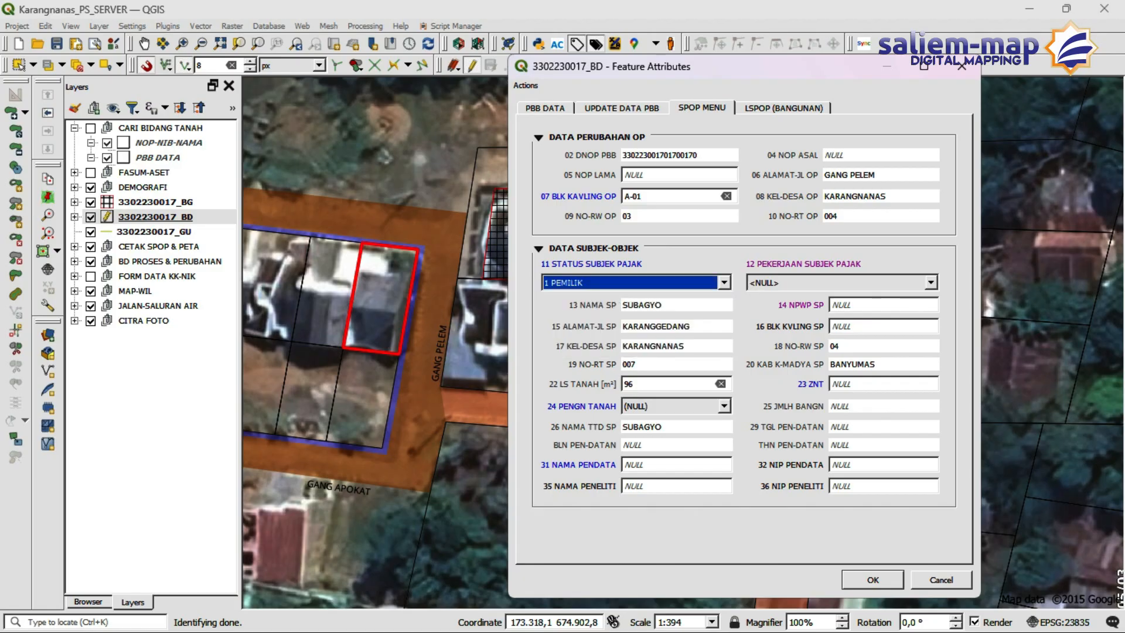
left_click(930, 282)
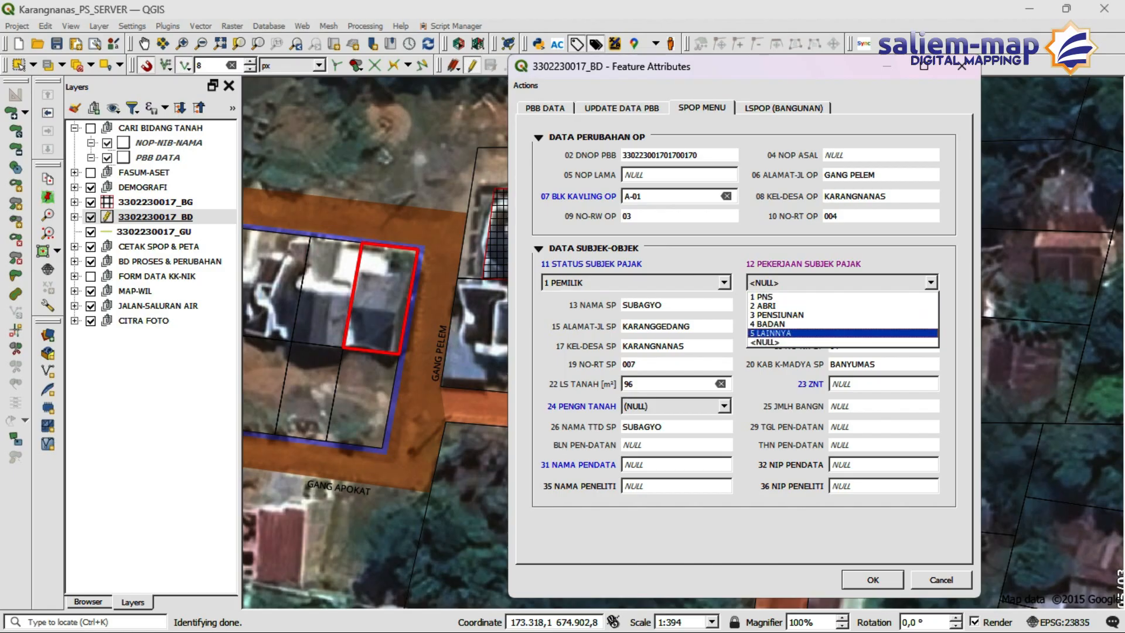
key("Return")
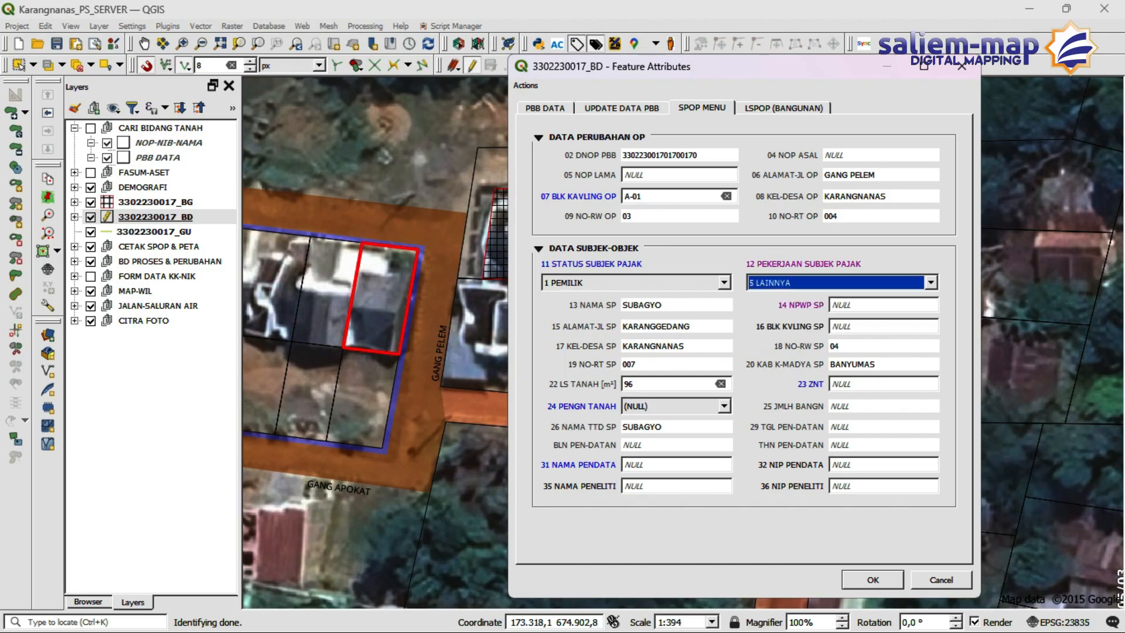
key("Tab")
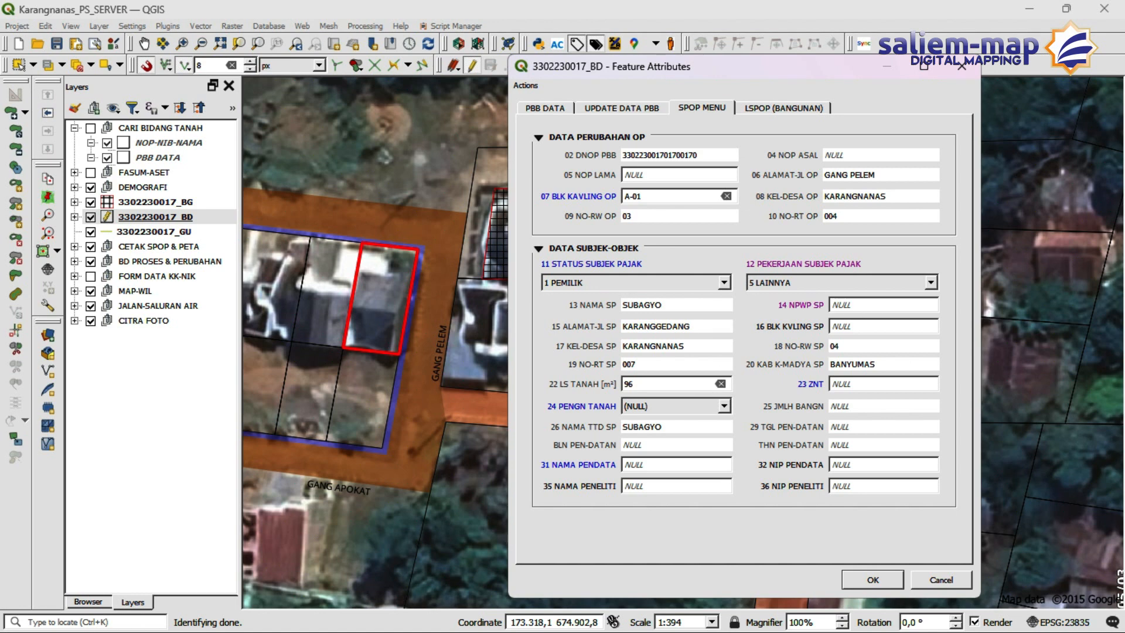
- Set the parcel's 23 ZNT to AD and 24 PENGN TANAH to 1 TANAH & BANGN
left_click(842, 384)
type("AD")
left_click(724, 406)
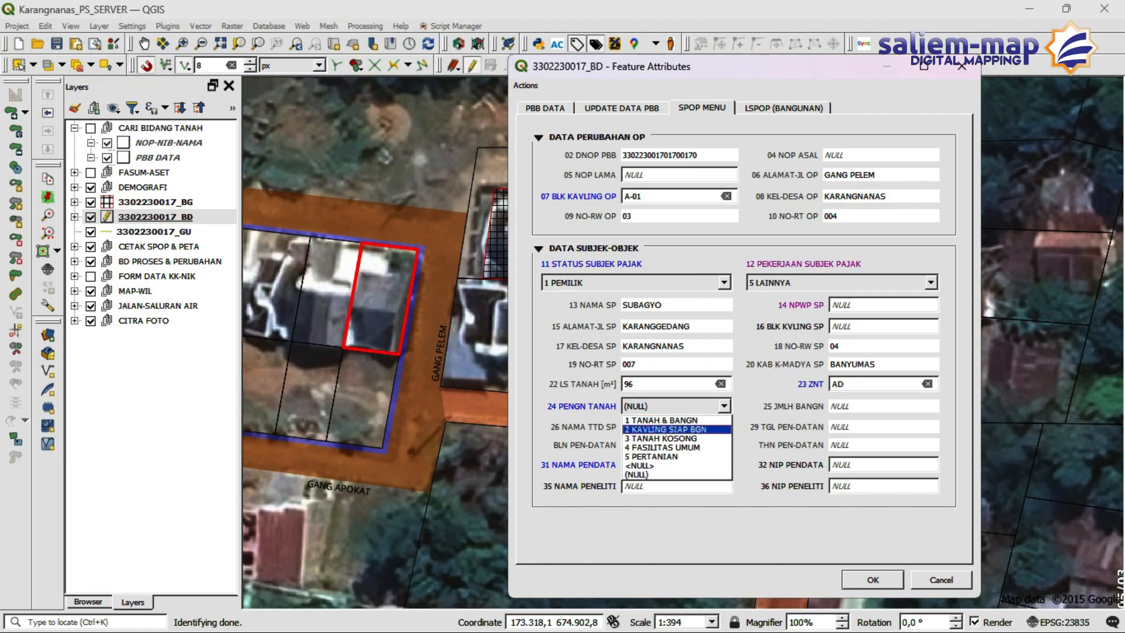
left_click(660, 420)
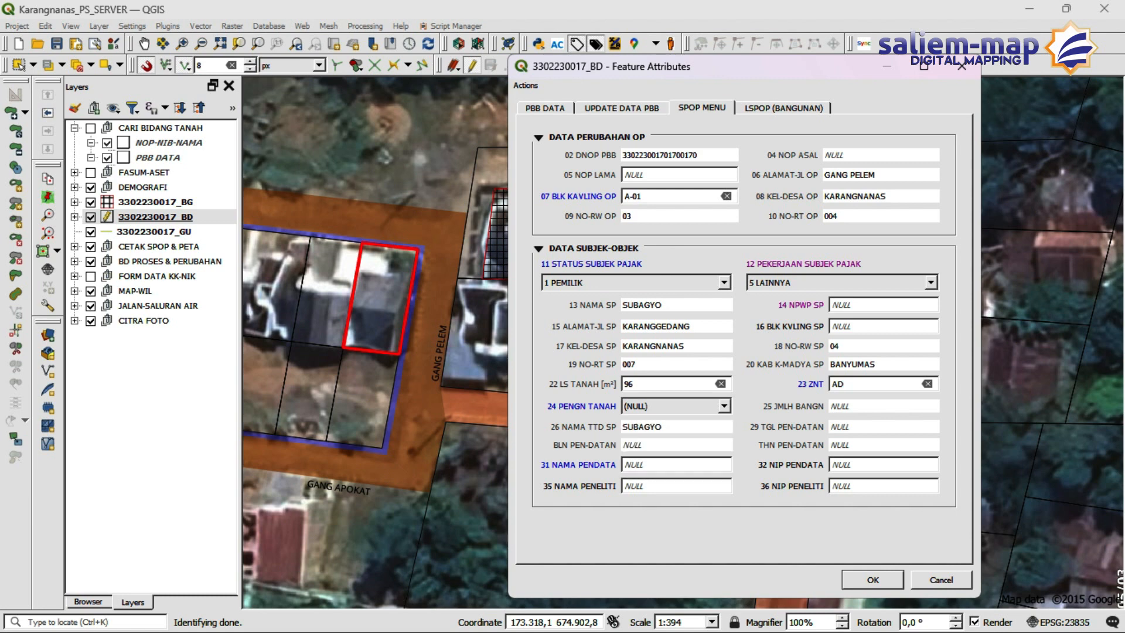
- Enter the data collector's name in 31 NAMA PENDATA
left_click(661, 465)
type("DANIE")
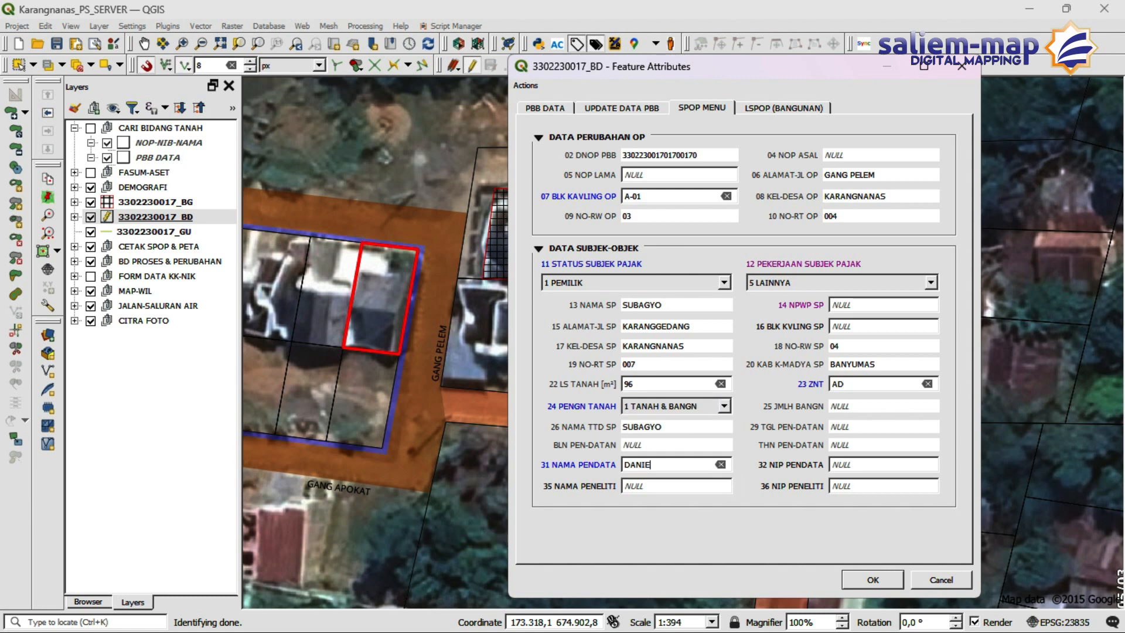
type("L")
- Review the LSPOP (BANGUNAN) and UPDATE DATA PBB pages and accept the parcel's attribute form
left_click(783, 107)
left_click(702, 108)
left_click(783, 107)
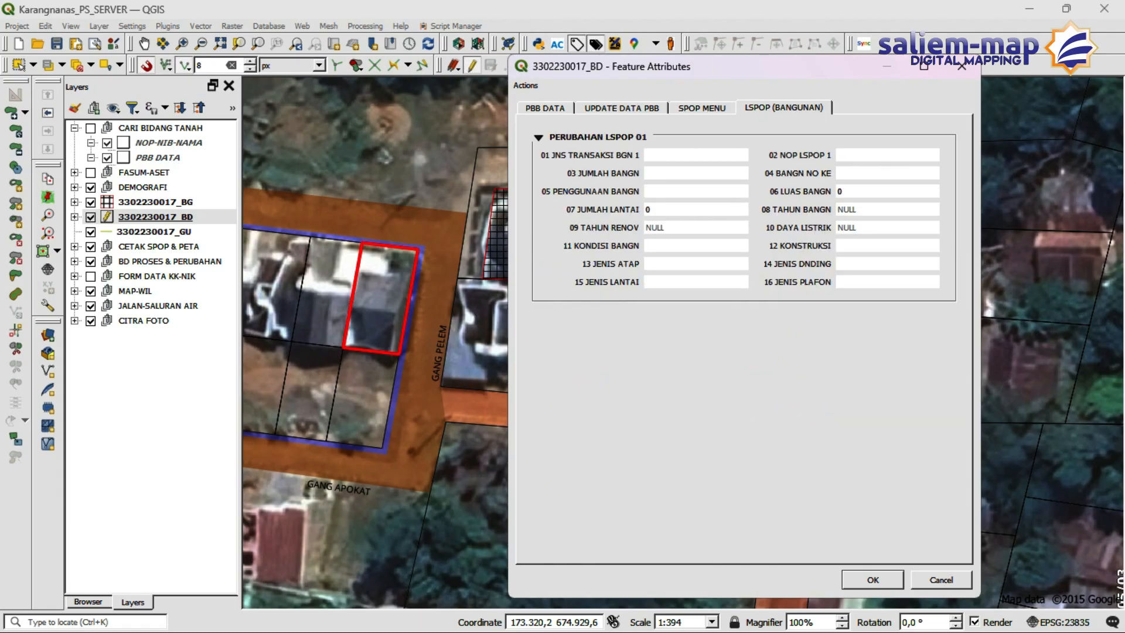
left_click(622, 108)
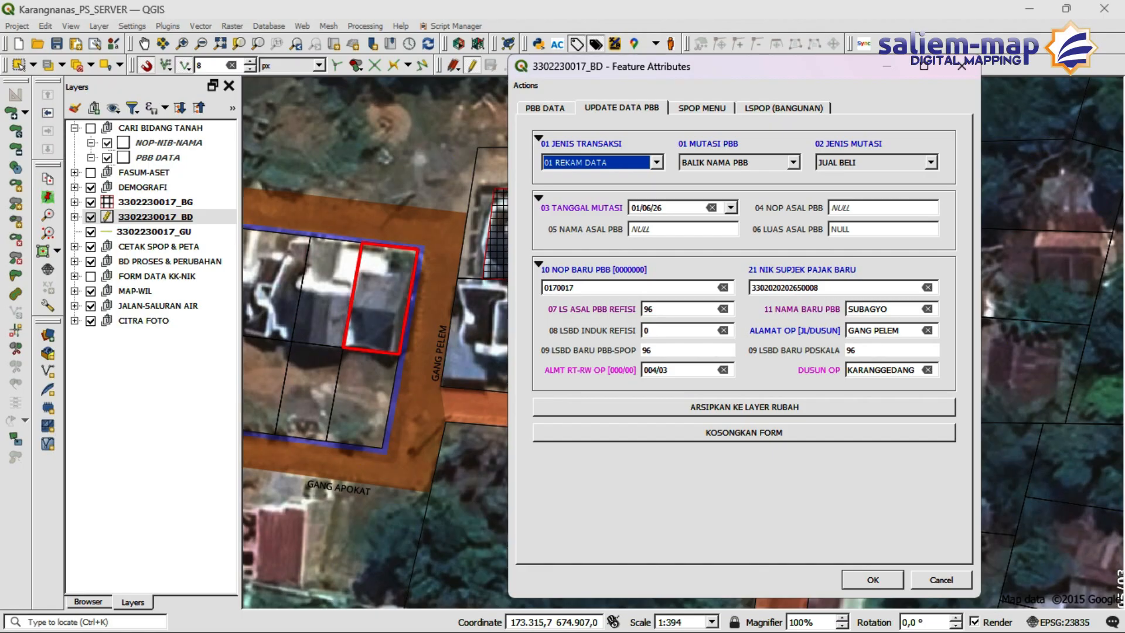
left_click(872, 579)
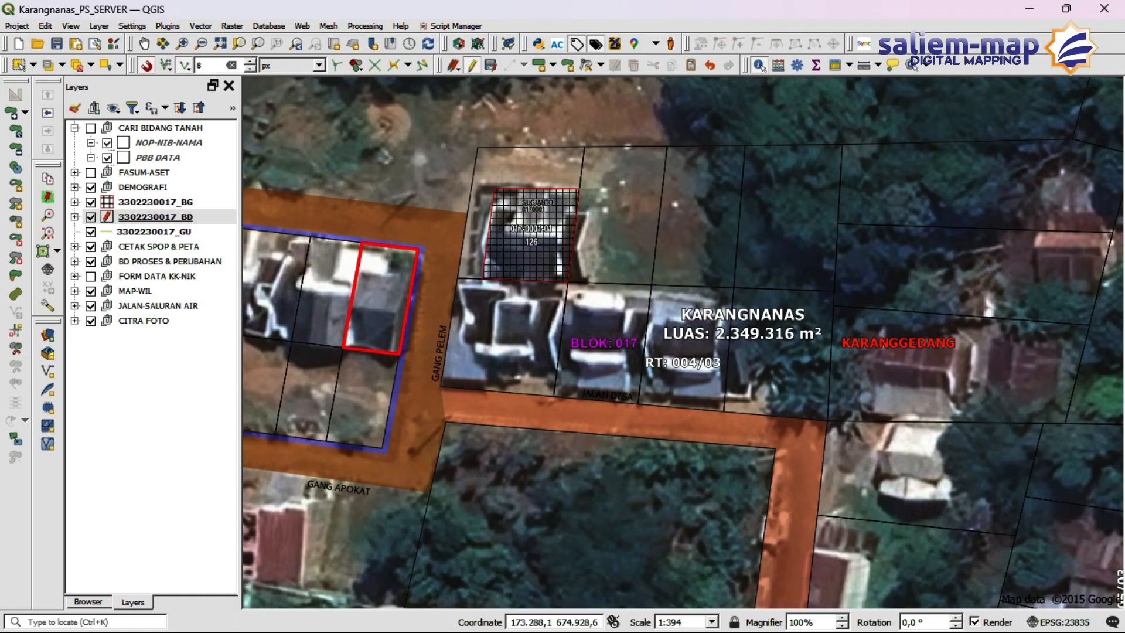
left_click(155, 202)
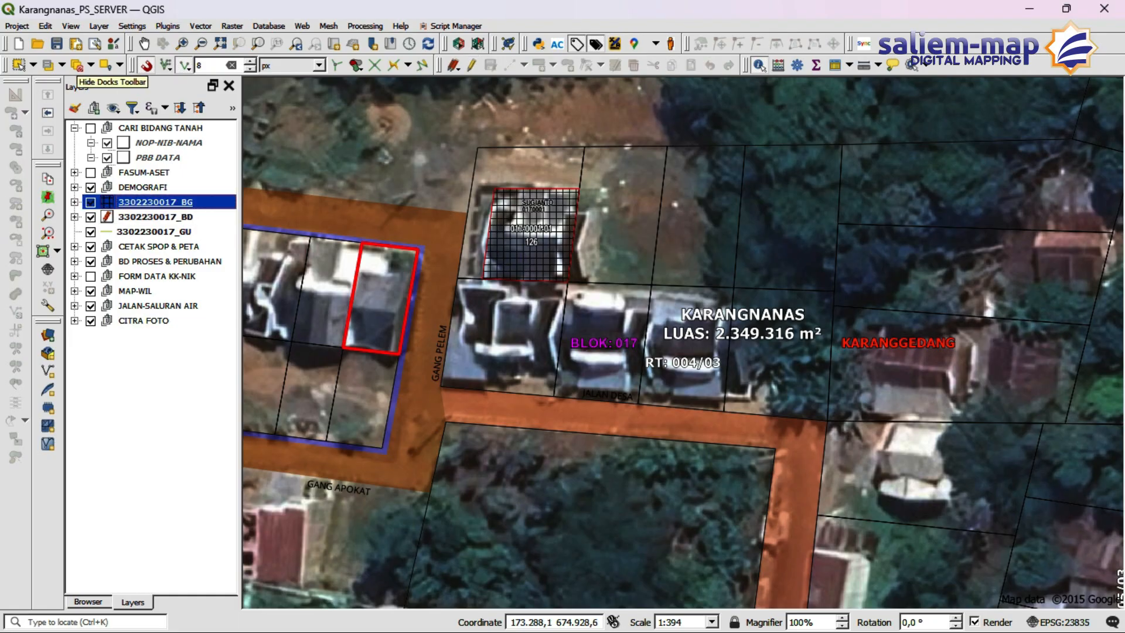
left_click(470, 65)
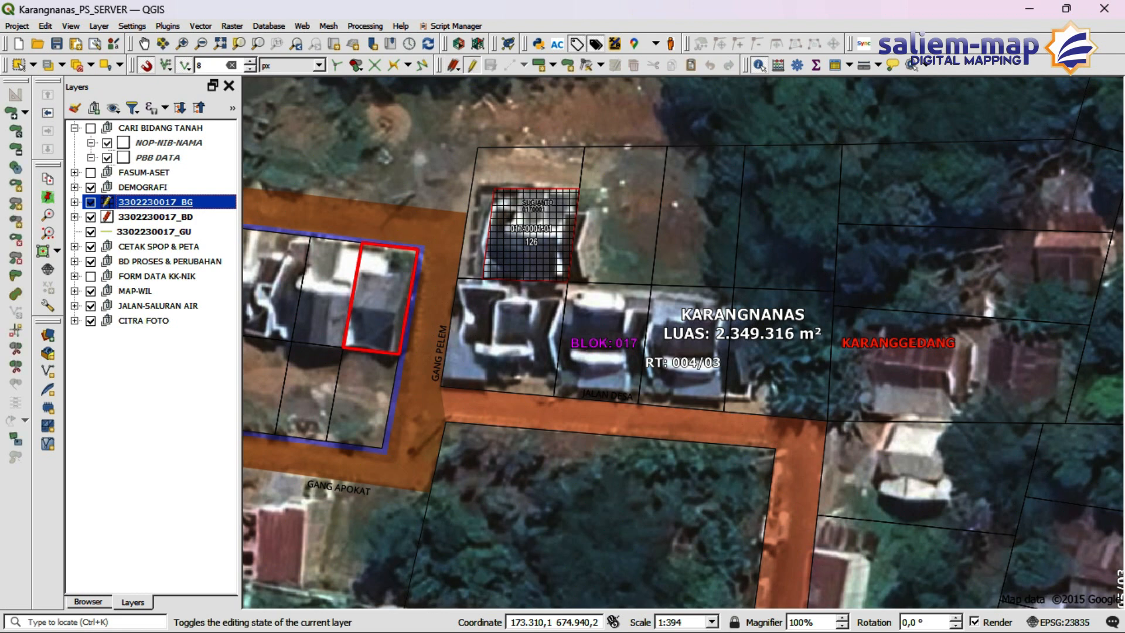
left_click(568, 65)
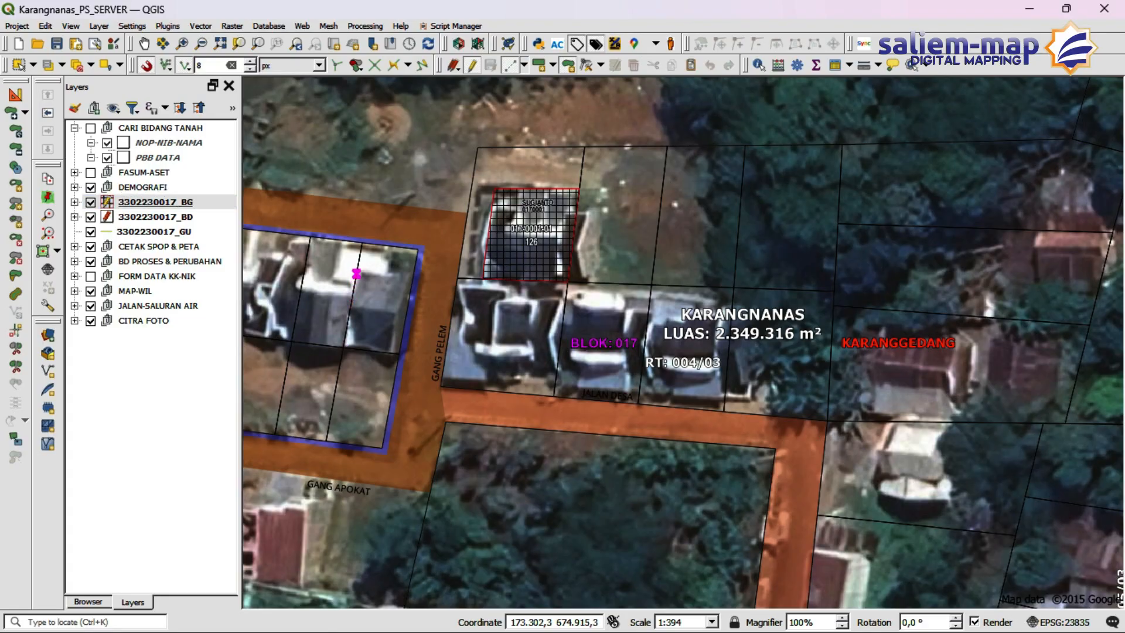
left_click(356, 273)
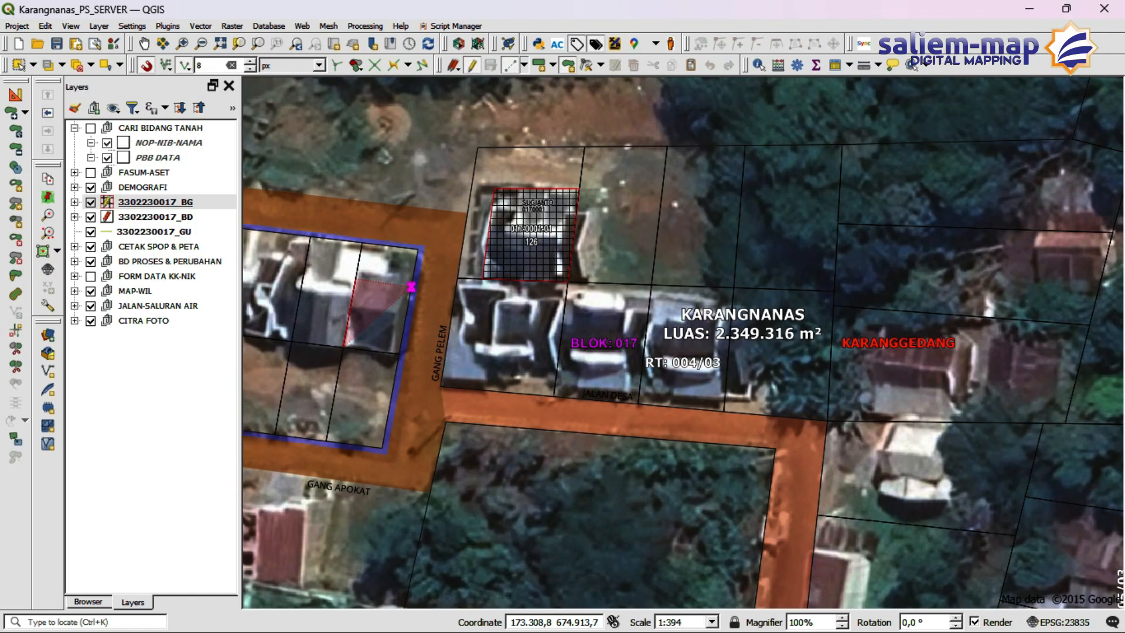
left_click(411, 284)
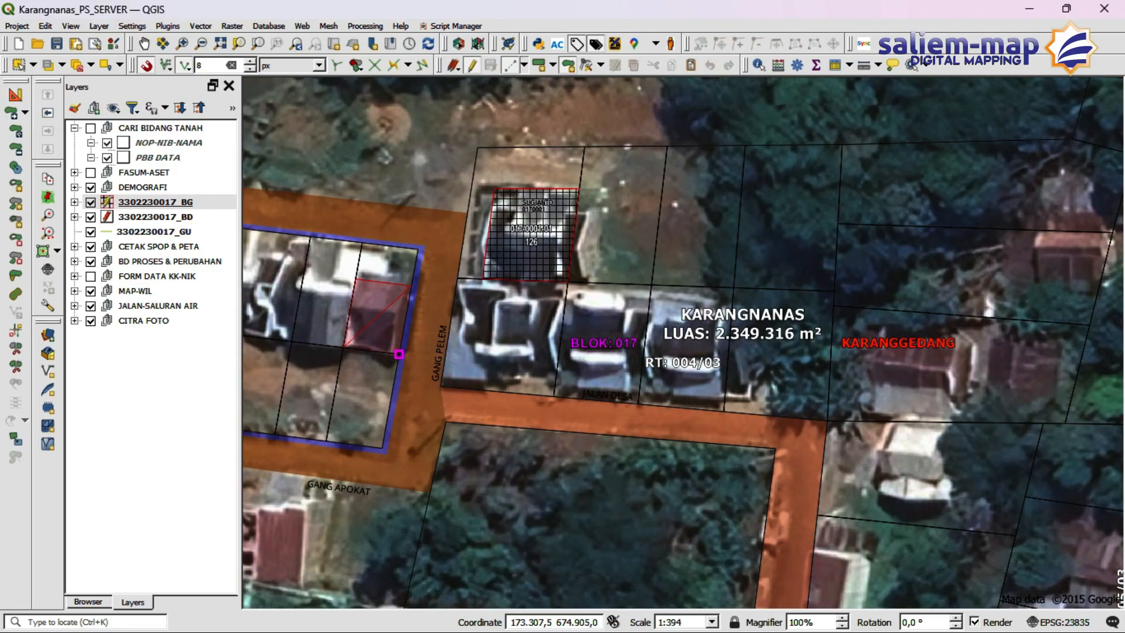
left_click(398, 353)
right_click(398, 354)
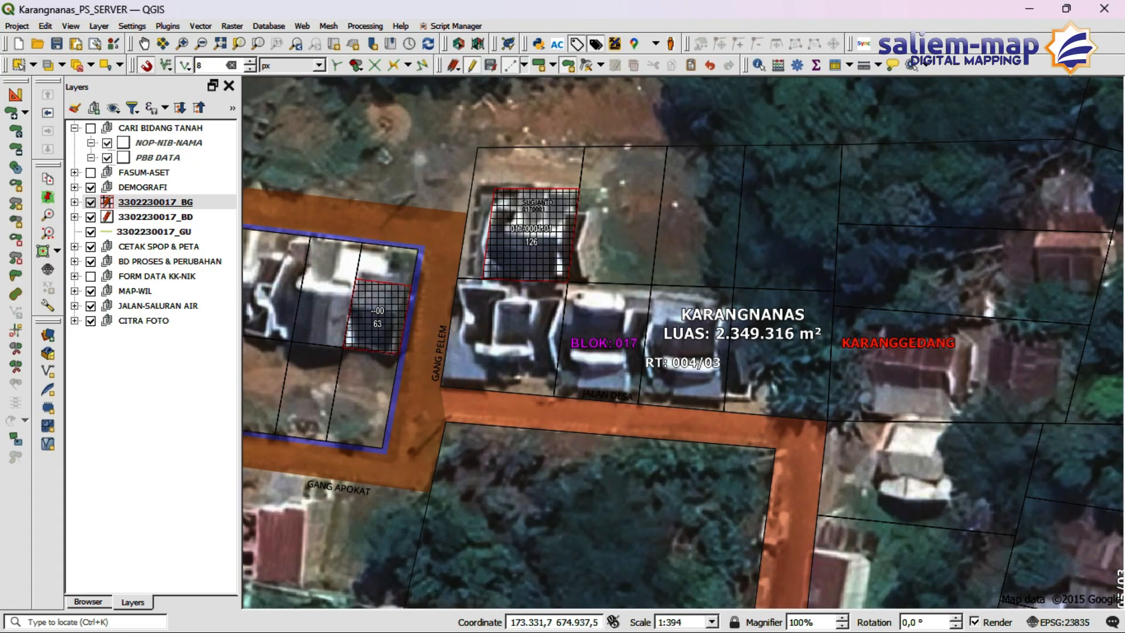
- Open the new building's attribute form and set 01 JNS TRNSAKSI BGN 01 to 1 PEREKAMAN DATA
left_click(759, 65)
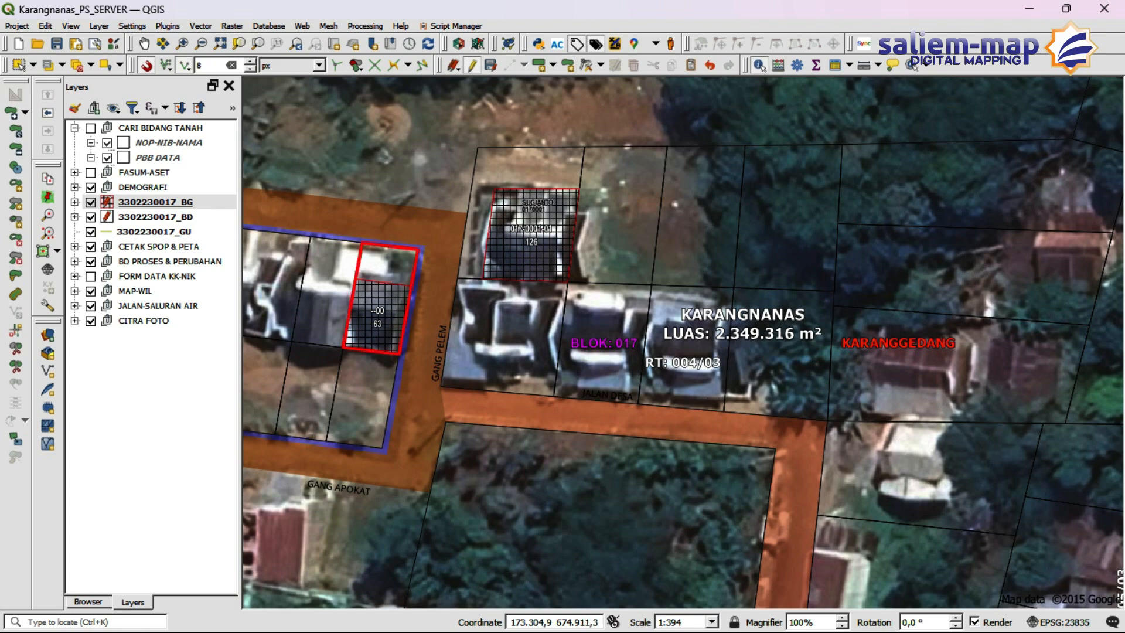
left_click(377, 319)
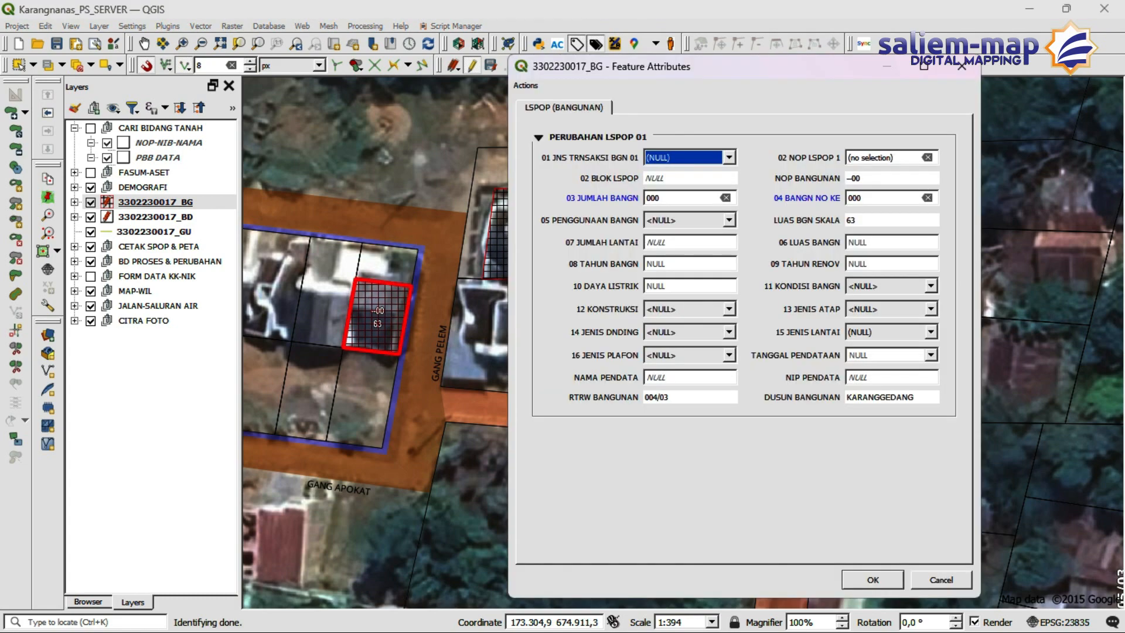
left_click(728, 157)
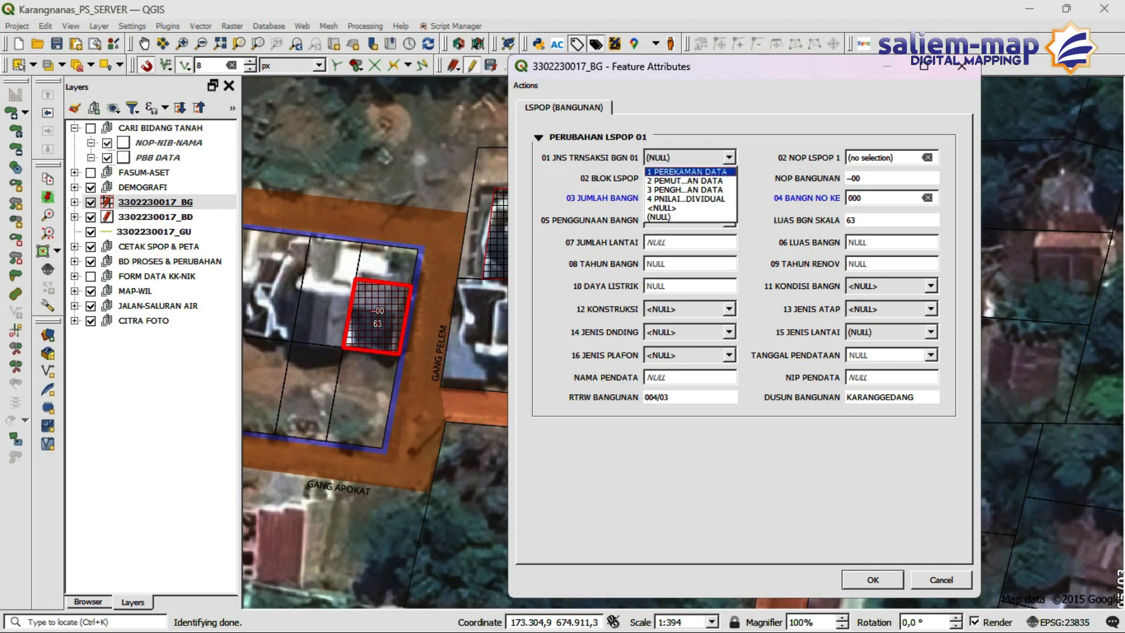
left_click(687, 172)
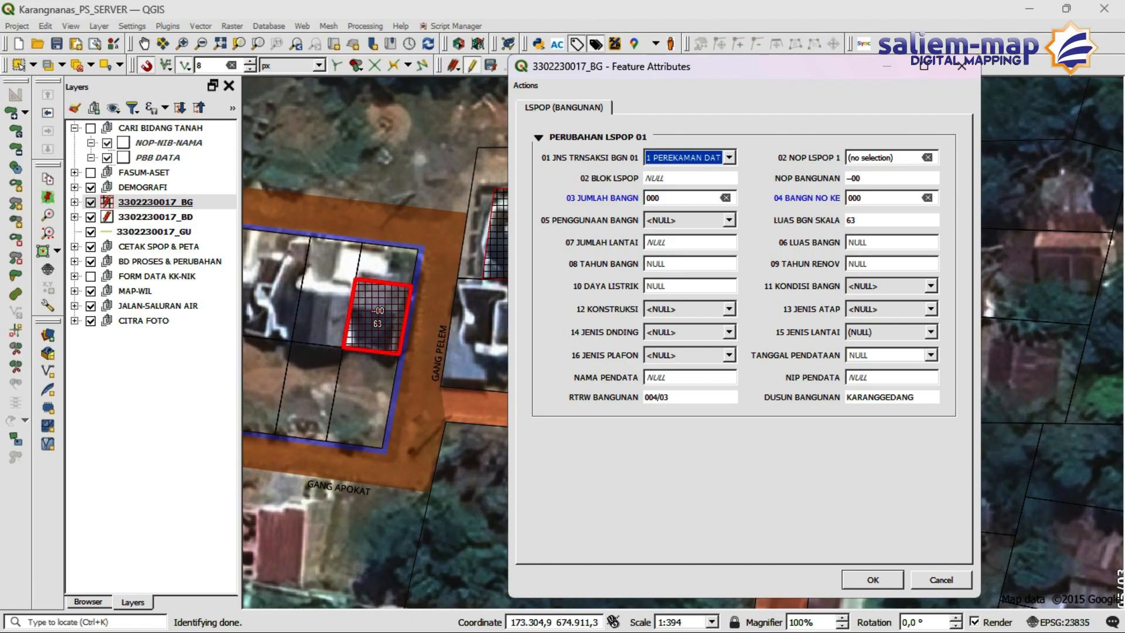
- Fill the building's 02 NOP LSPOP 1 with the copied parcel number and pick the matching full tax object number
left_click(911, 157)
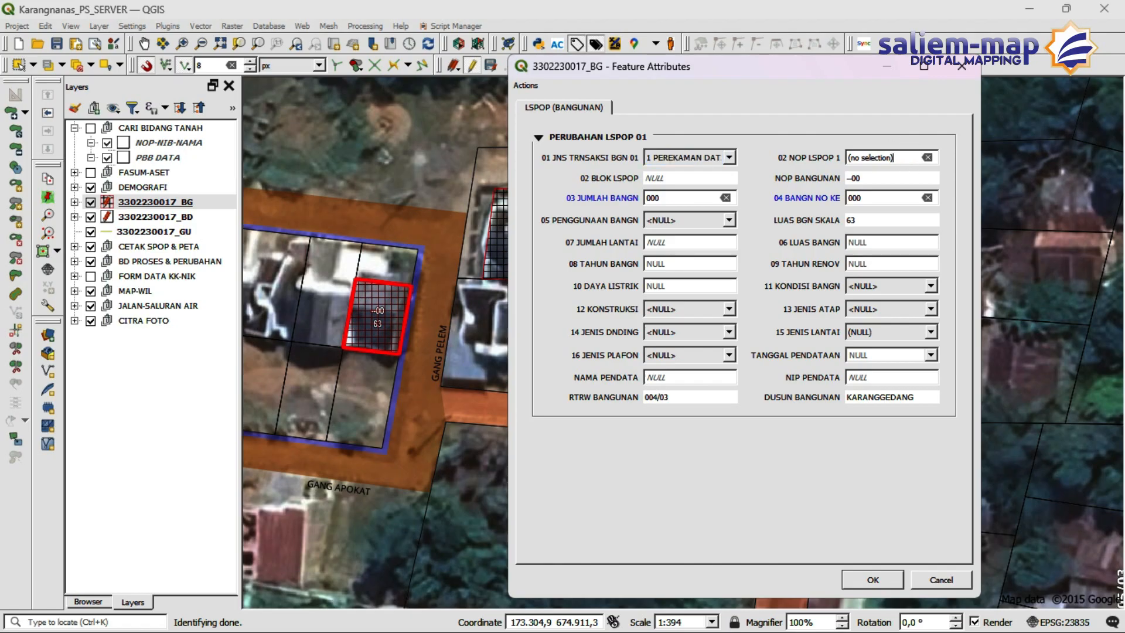
right_click(892, 158)
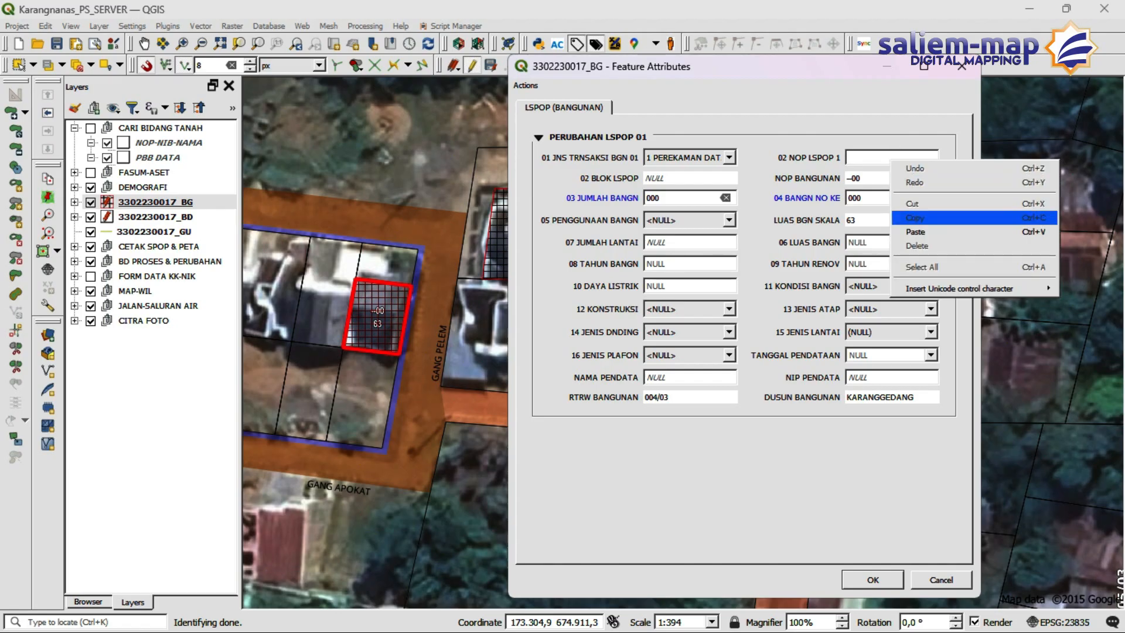
left_click(914, 228)
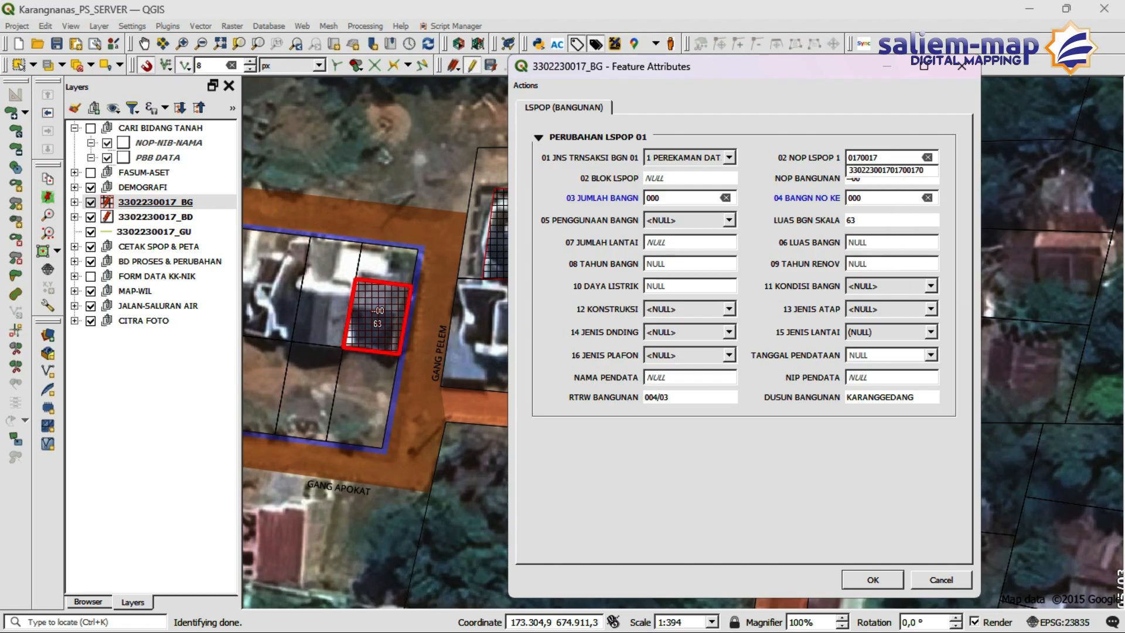
left_click(885, 170)
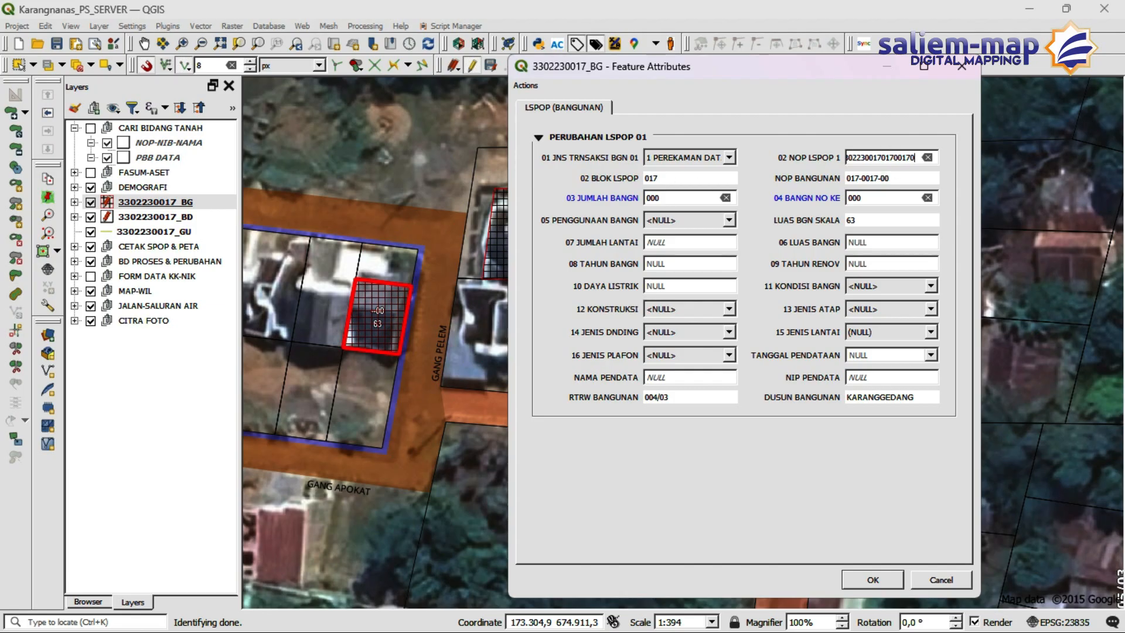
- Set the building's 03 JUMLAH BANGN and 04 BANGN NO KE both to 001
left_click(673, 199)
key("BackSpace")
type("1")
left_click(865, 198)
key("BackSpace")
type("1")
double_click(884, 178)
- Set the building's 05 PENGGUNAAN BANGN to 1 PERUMAHAN and 07 JUMLAH LANTAI to 1
left_click(702, 220)
scroll(682, 253, "up", 1)
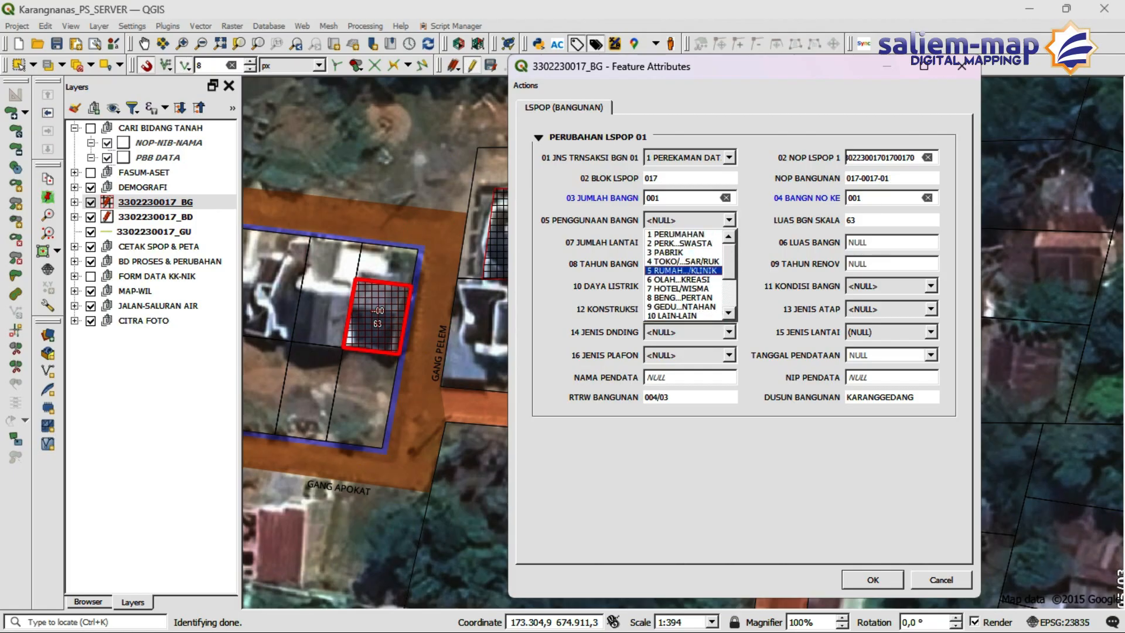
scroll(682, 289, "down", 2)
scroll(682, 276, "up", 2)
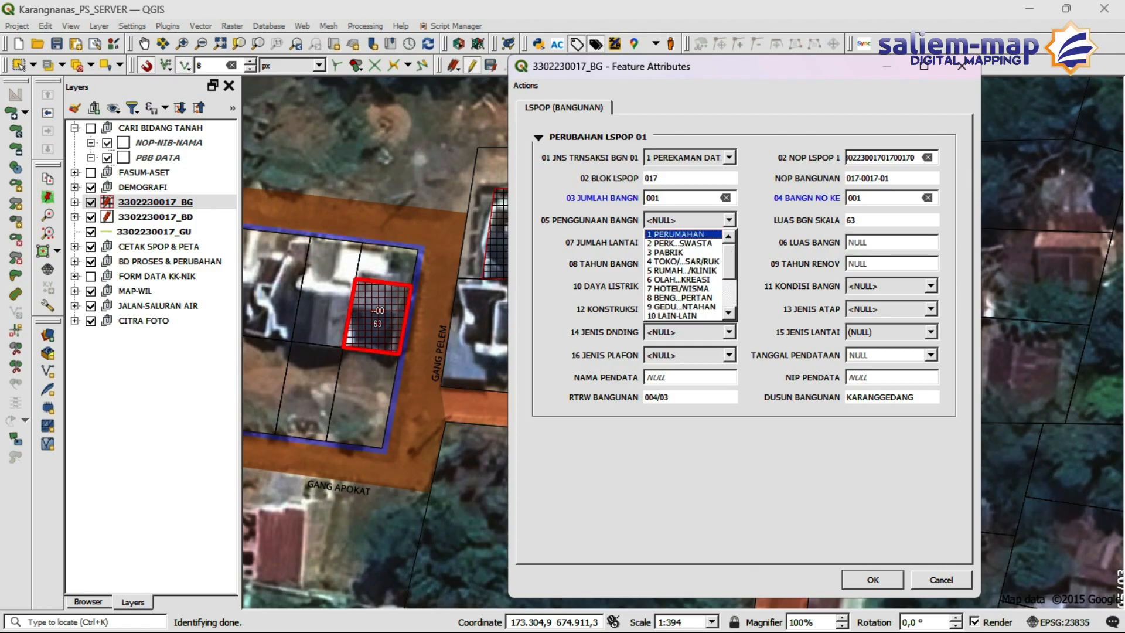
left_click(683, 234)
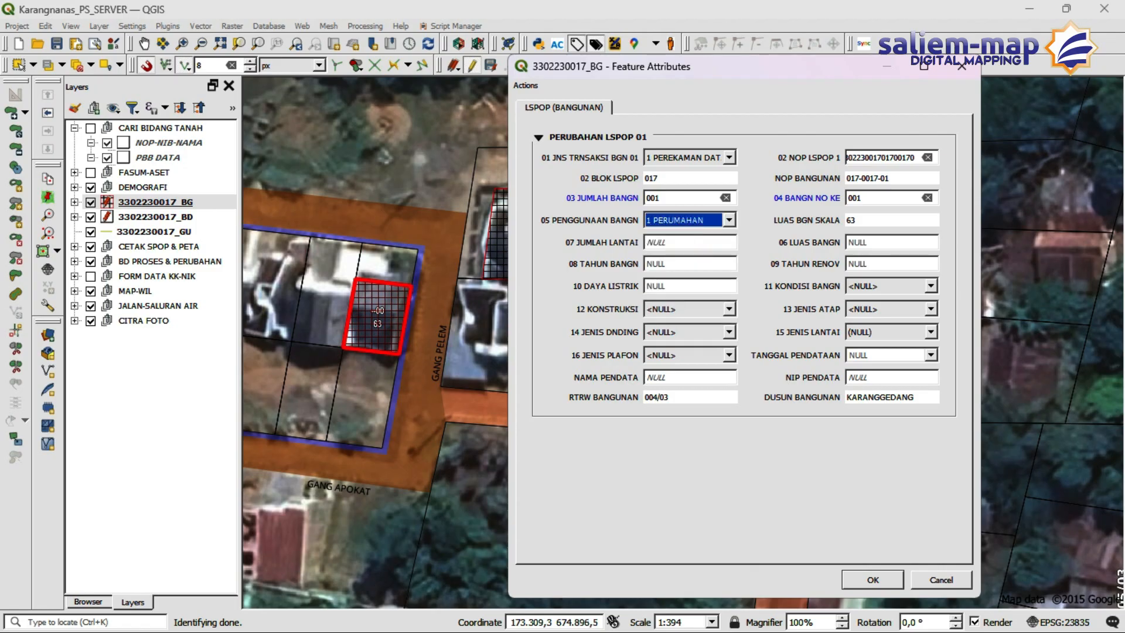
left_click(680, 242)
type("1")
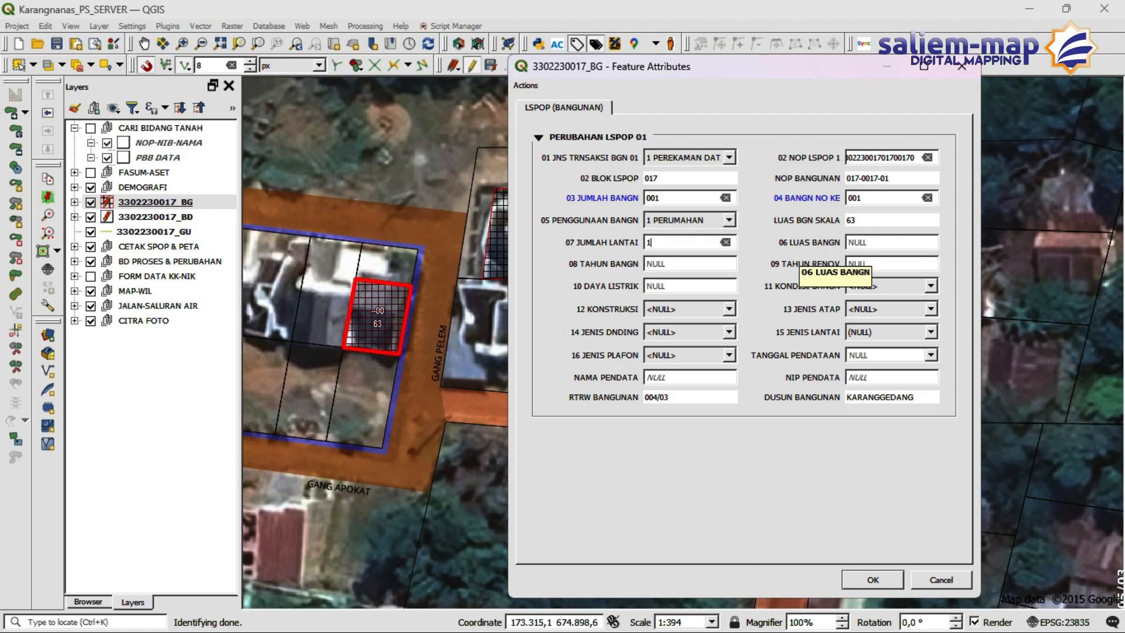
- Set the building's 06 LUAS BANGN to 63 and 08 TAHUN BANGN to 2026
left_click(863, 242)
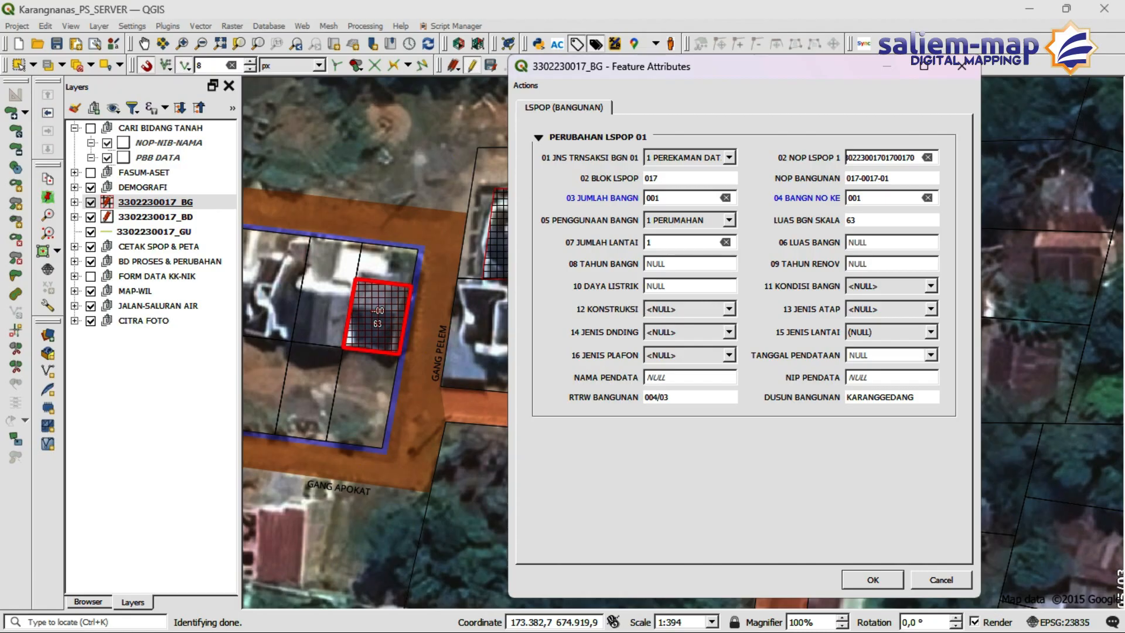
type("63")
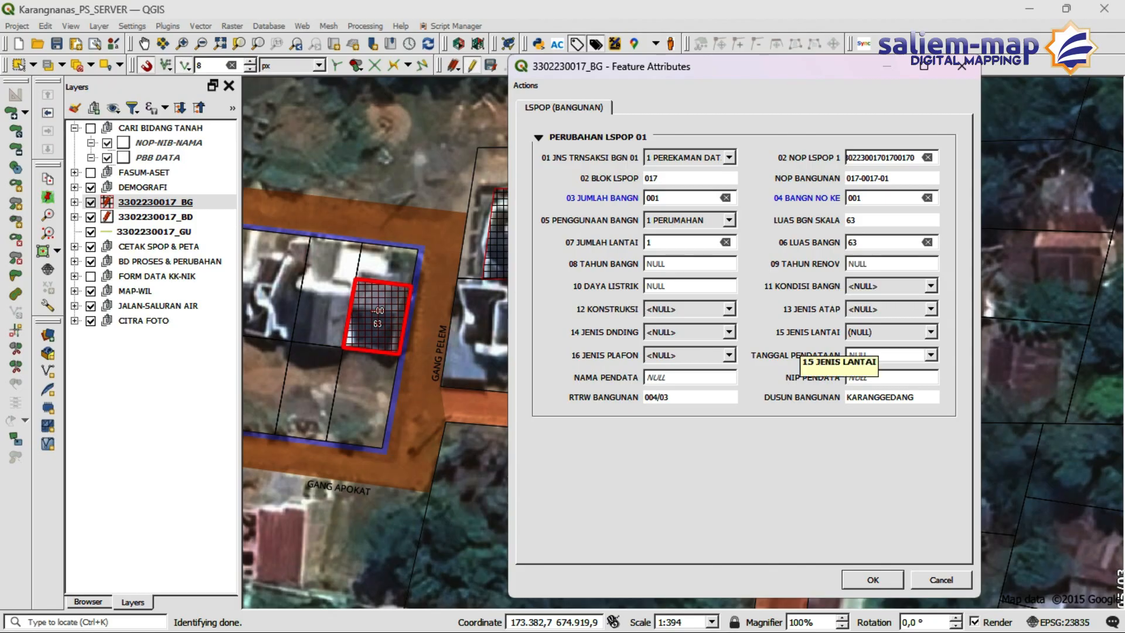
left_click(703, 264)
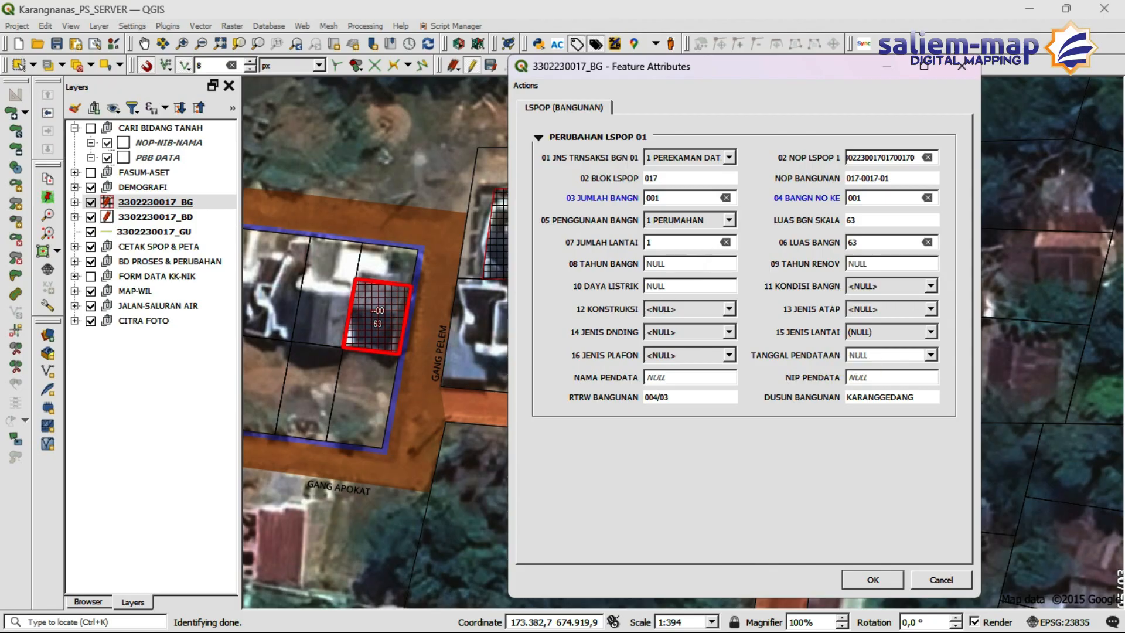
type("2026")
- Set the building's 10 DAYA LISTRIK to 900 and 11 KONDISI BANGN to 2 BAIK
left_click(682, 289)
type("900")
left_click(929, 286)
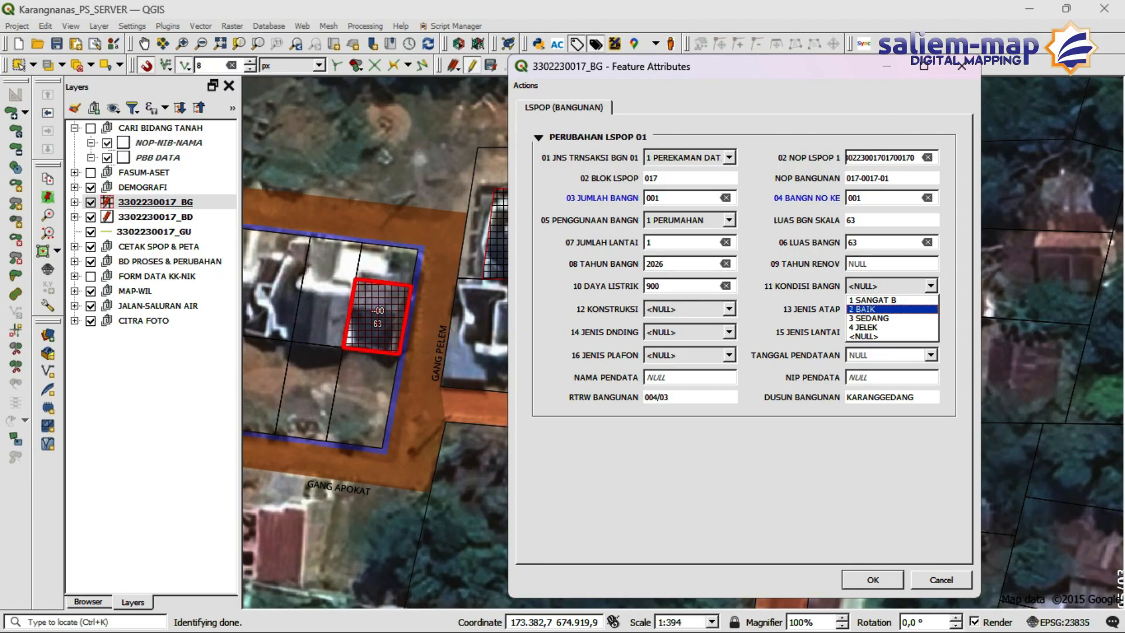
key("Return")
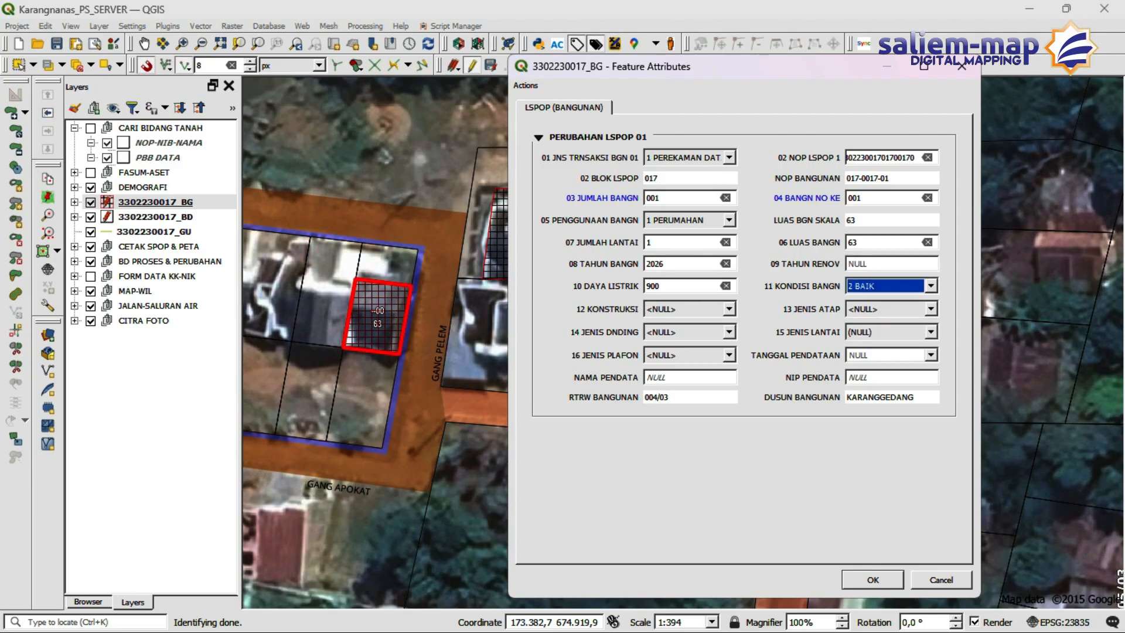
- Set the building's 12 KONSTRUKSI to 2 BETON and 14 JENIS DNDING to 3 BATA/CONBLOK
left_click_drag(776, 72, 775, 81)
left_click(727, 317)
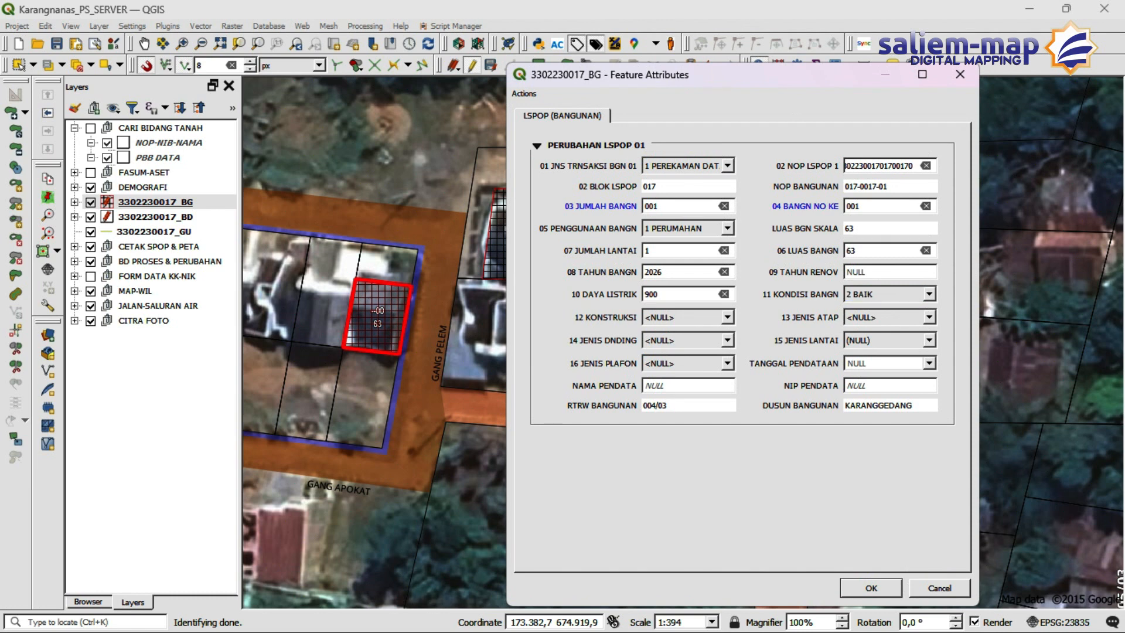
left_click(727, 317)
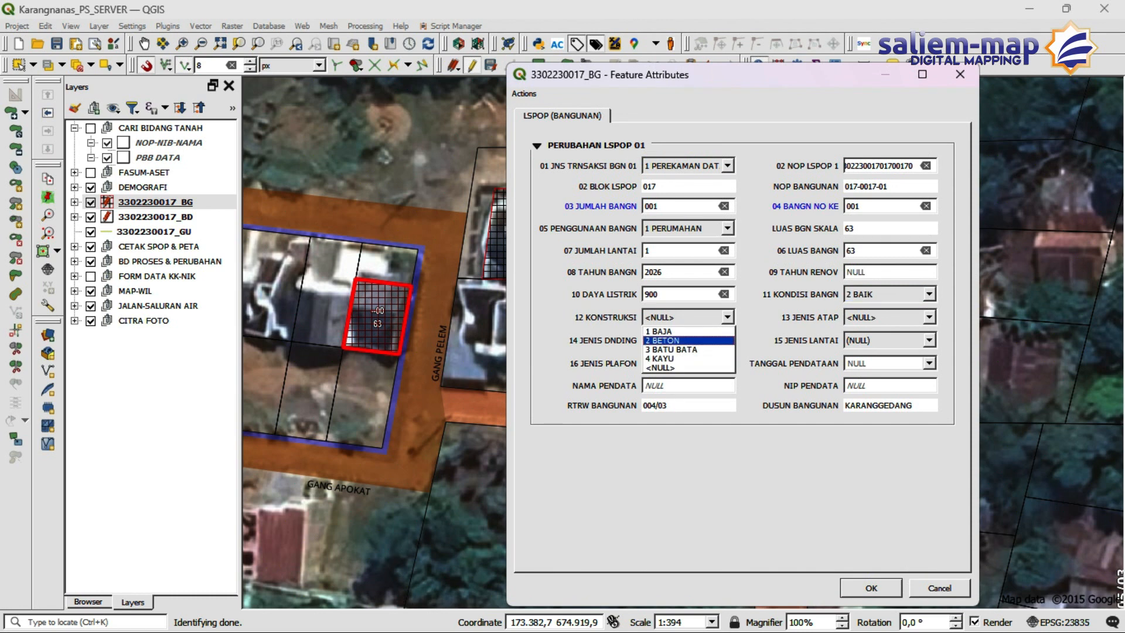
left_click(712, 340)
left_click(724, 341)
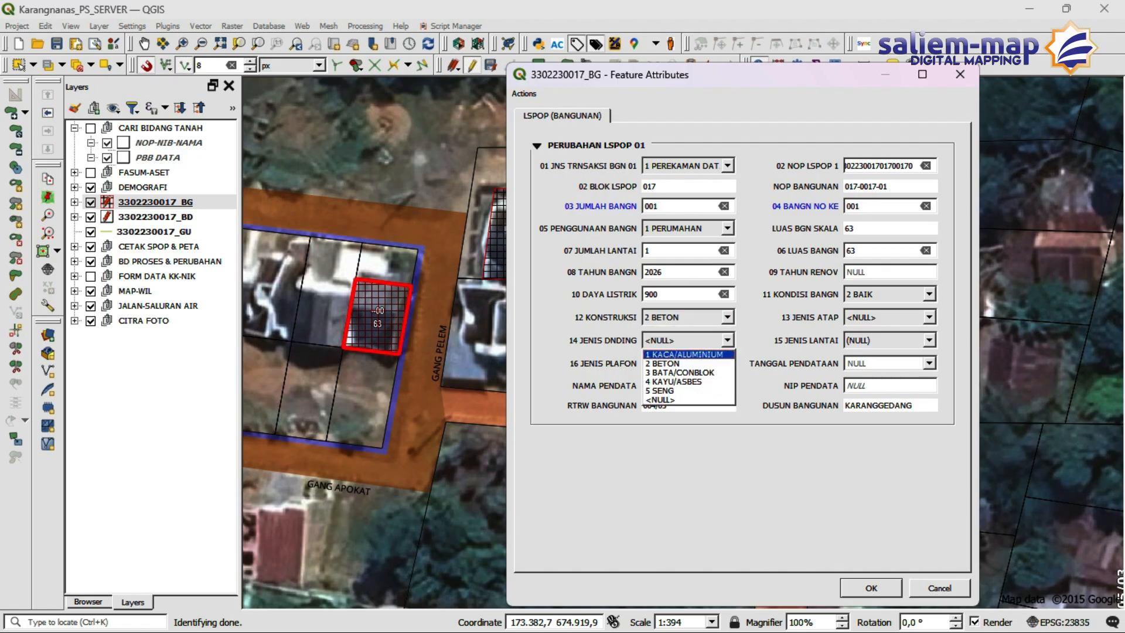
left_click(689, 373)
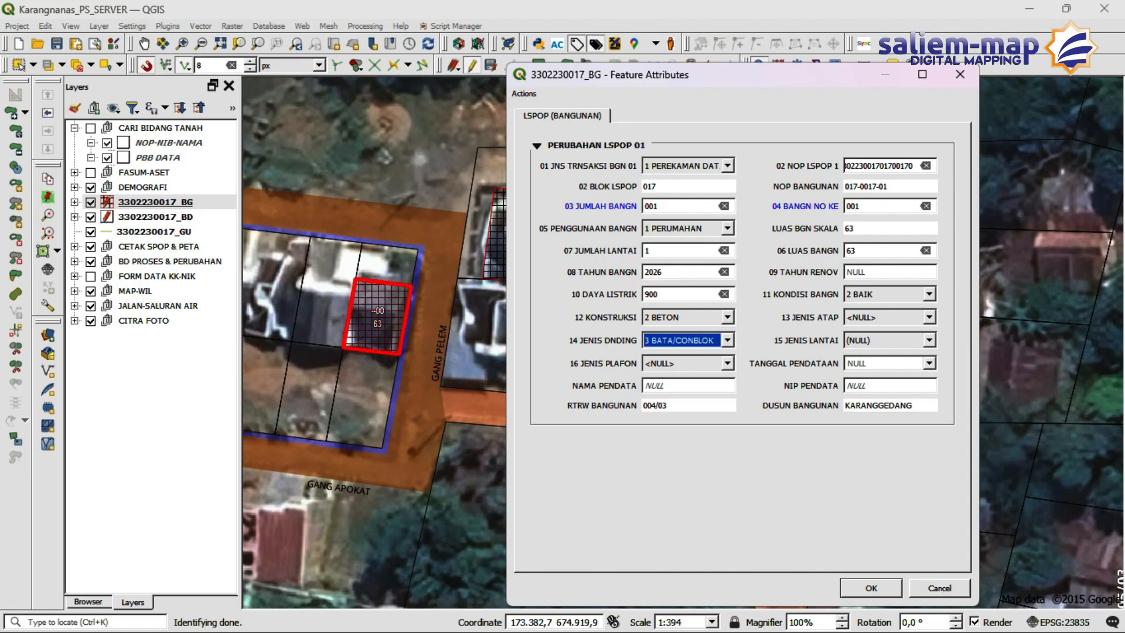
- Set the building's 16 JENIS PLAFON to 2 TRIPLEK/ASBES and enter the surveyor's name in NAMA PENDATA
left_click(726, 364)
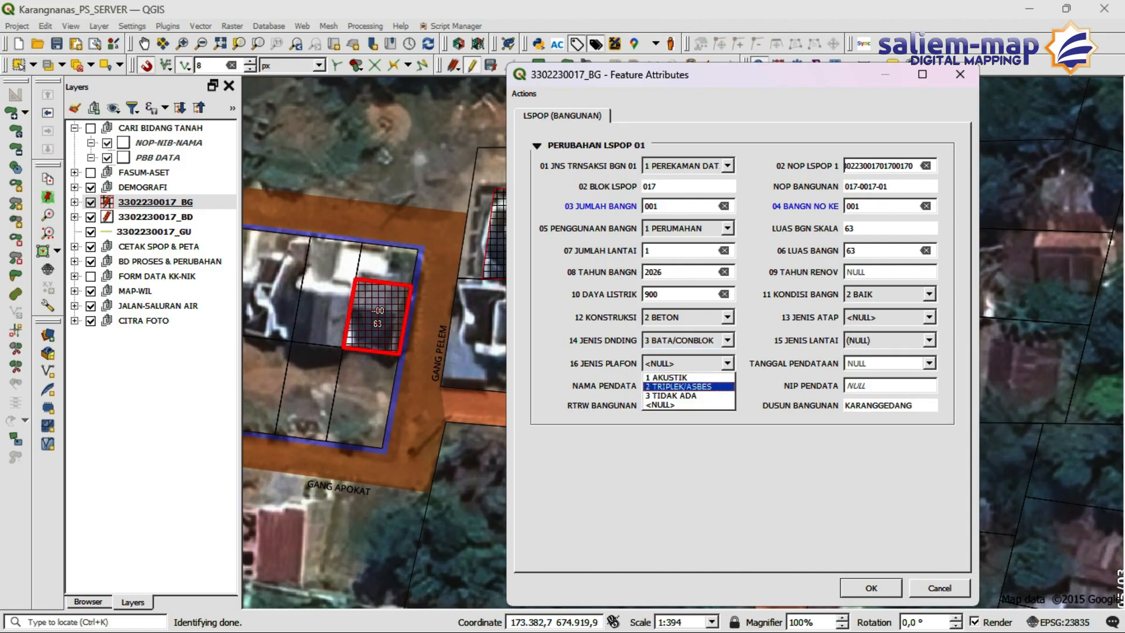
key("Return")
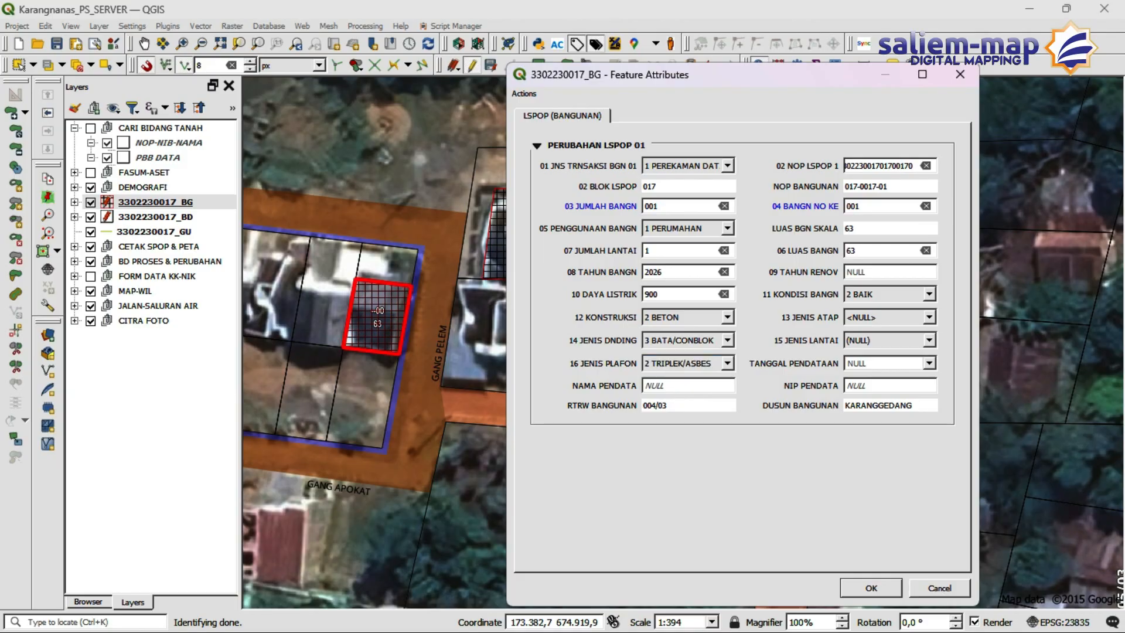
left_click(701, 388)
type("DANIEL")
- Set the building's 13 JENIS ATAP to 3 G-BIASA/SIRAP and 15 JENIS LANTAI to 2 KERAMIK
left_click(890, 316)
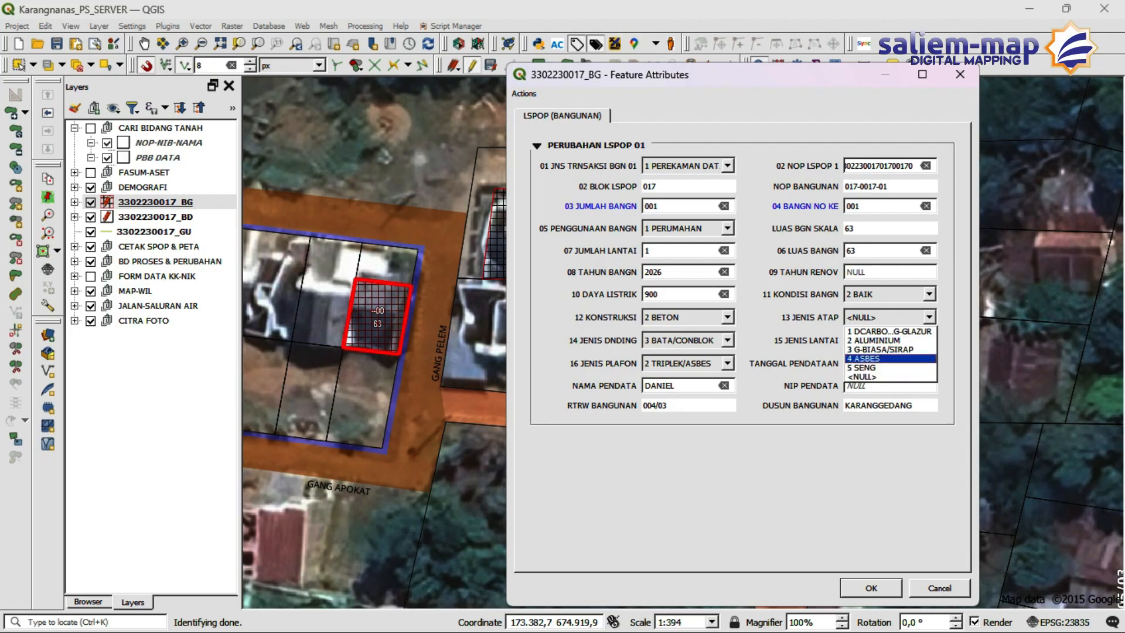
left_click(879, 350)
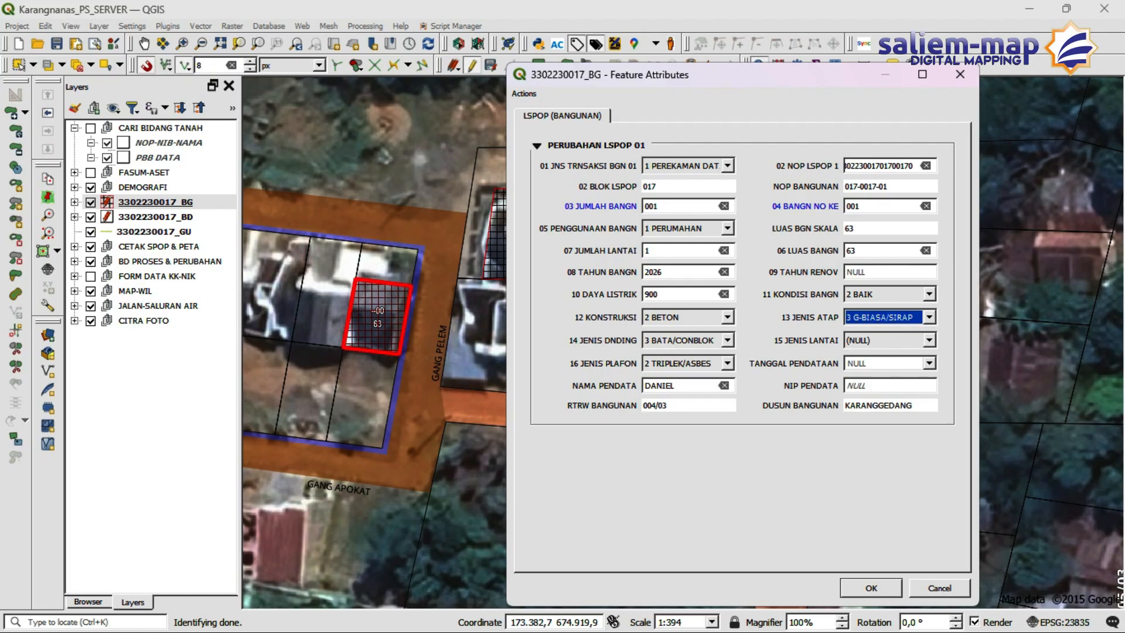
left_click(885, 340)
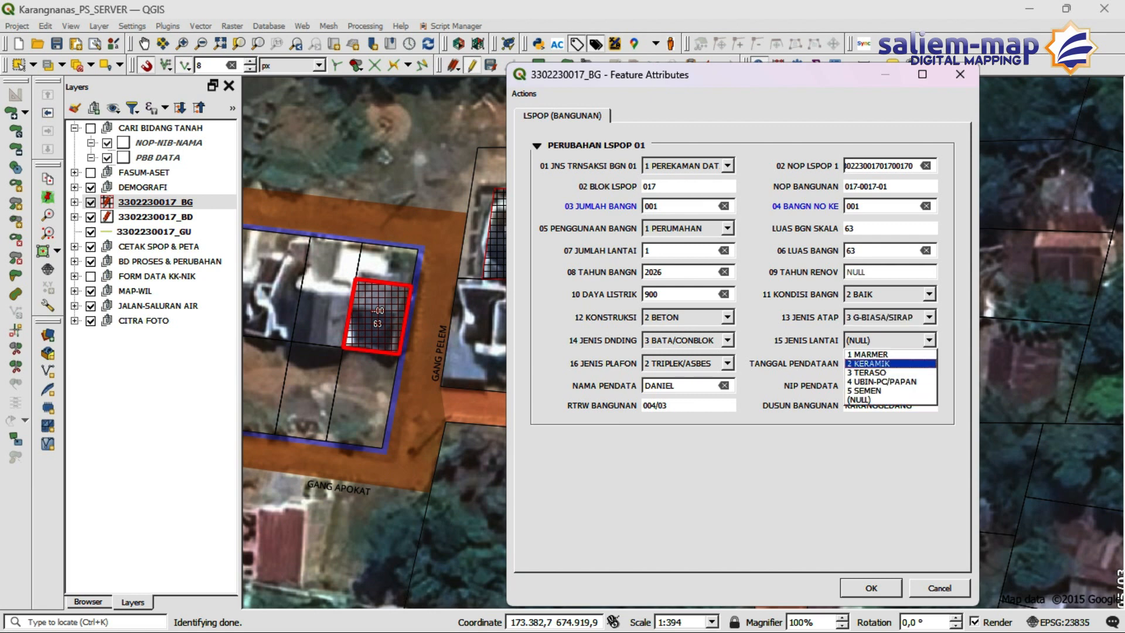
left_click(889, 375)
- Set the building's TANGGAL PENDATAAN to 01/06/26 and accept its attribute form
left_click(929, 363)
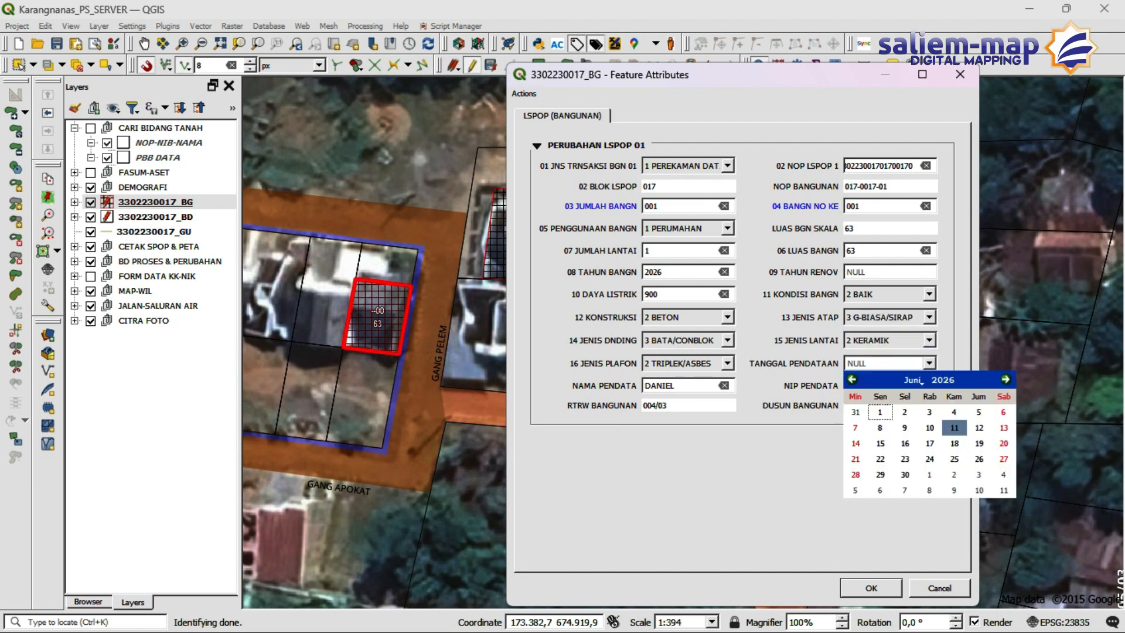
left_click(879, 412)
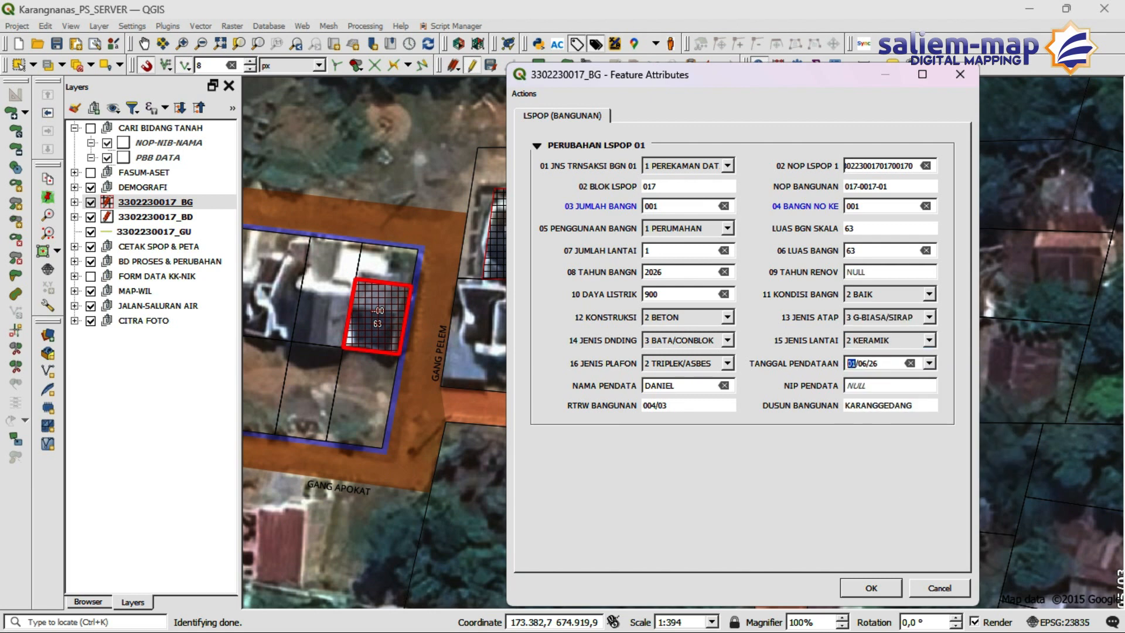
left_click(871, 587)
left_click(871, 588)
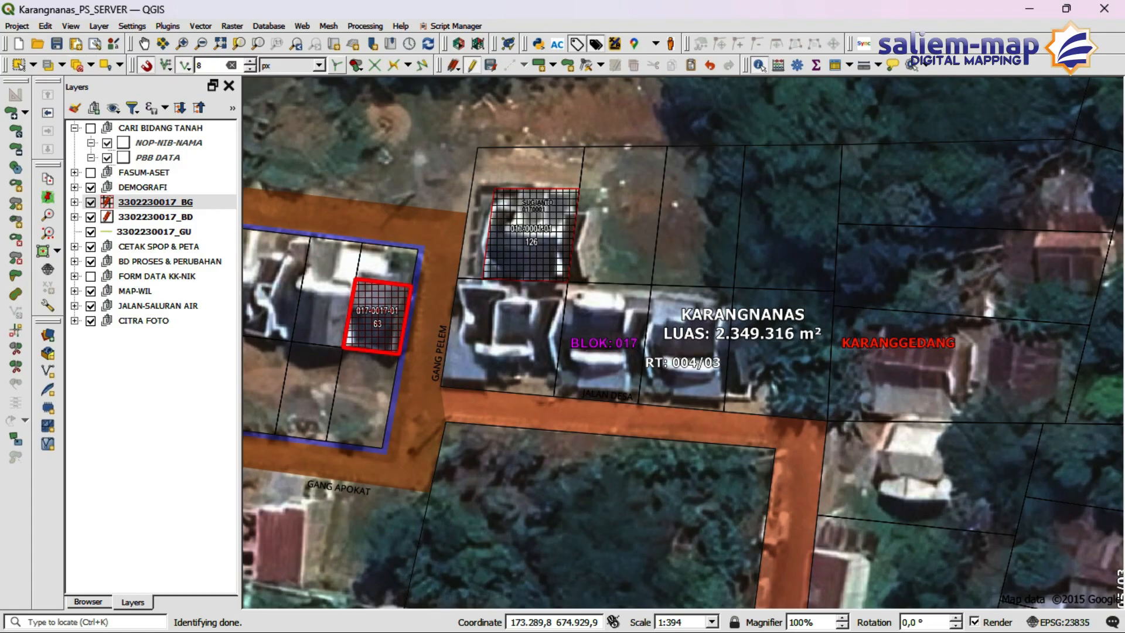
left_click(490, 65)
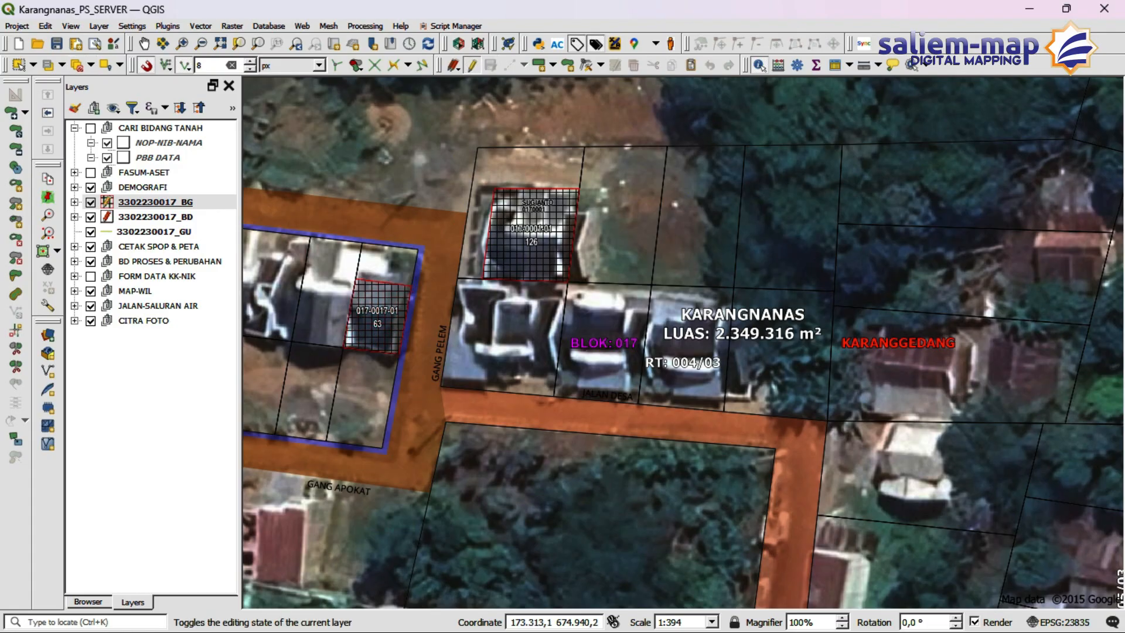
left_click(471, 65)
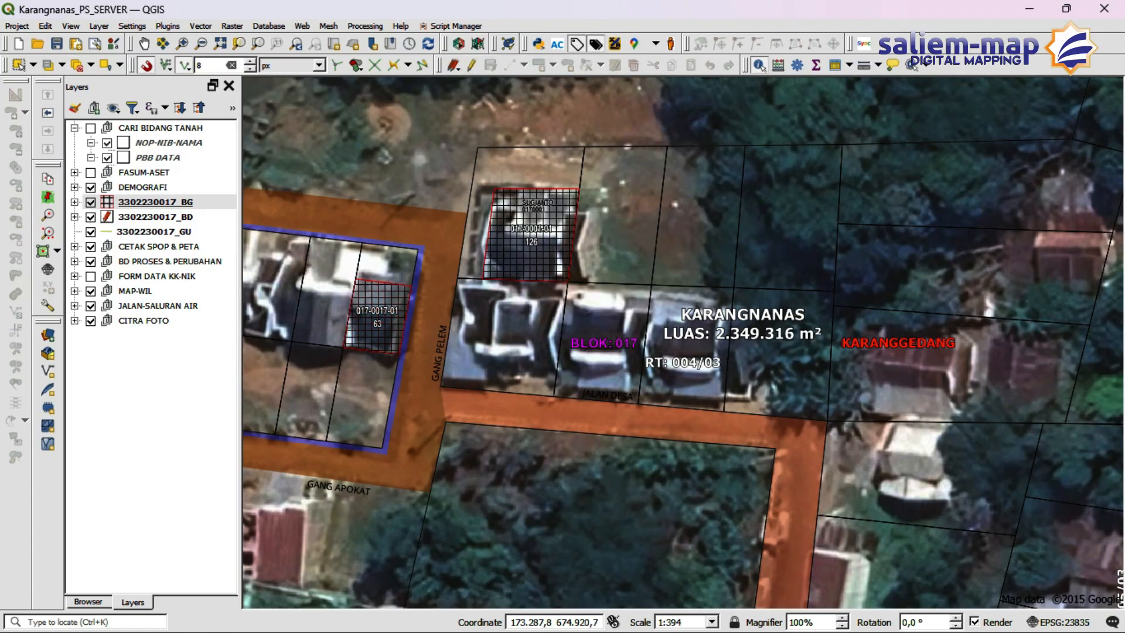
left_click(155, 217)
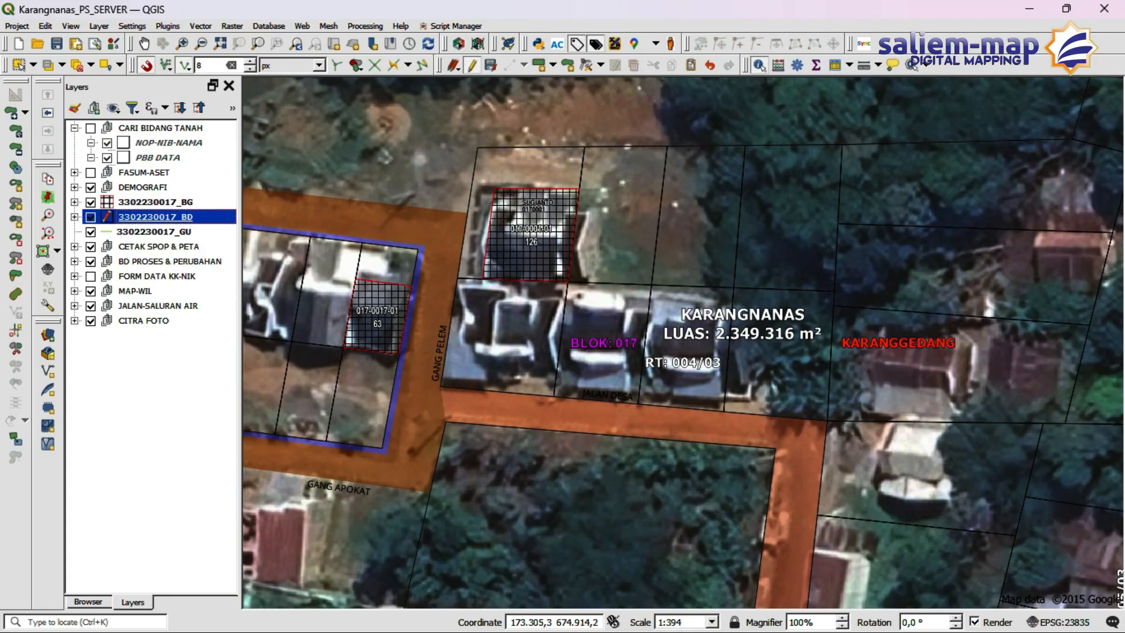
left_click(383, 267)
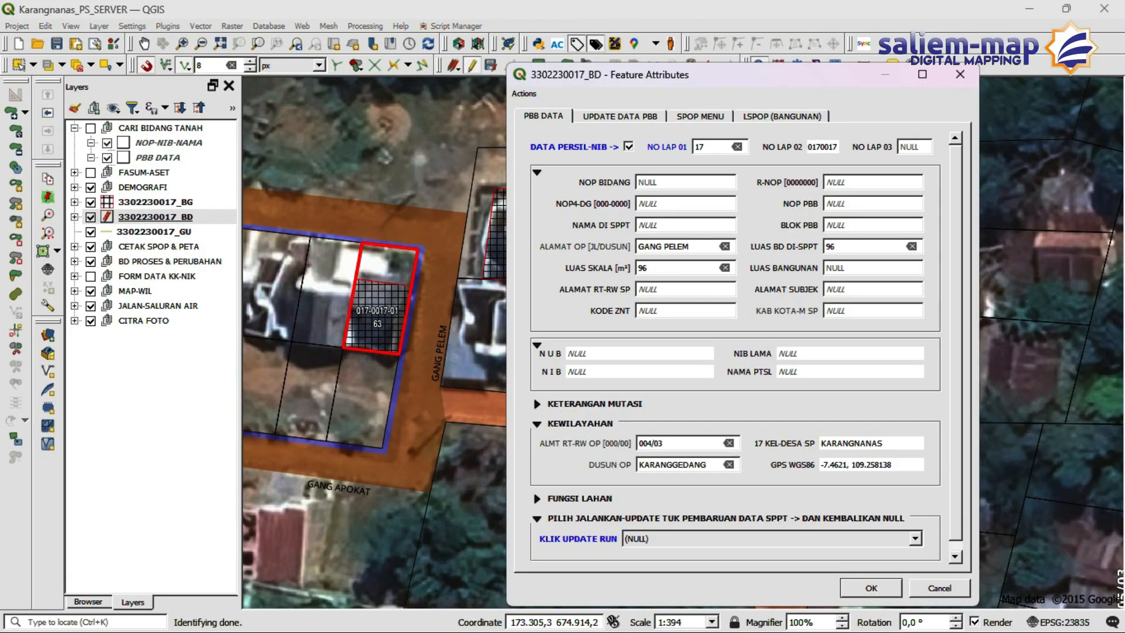
left_click_drag(743, 75, 723, 60)
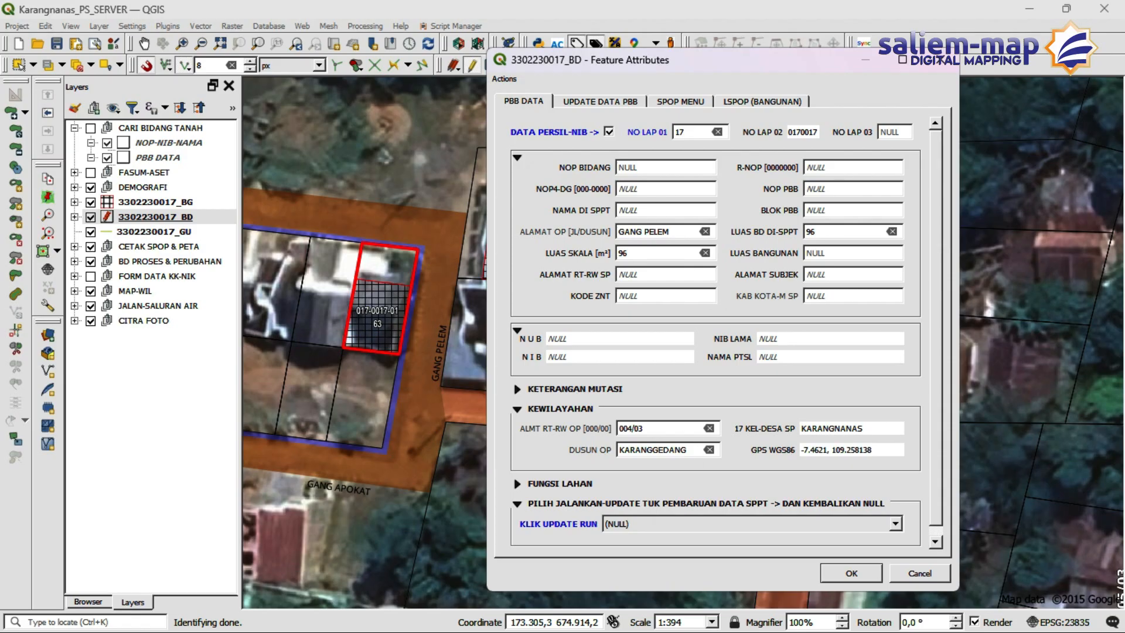
left_click(662, 523)
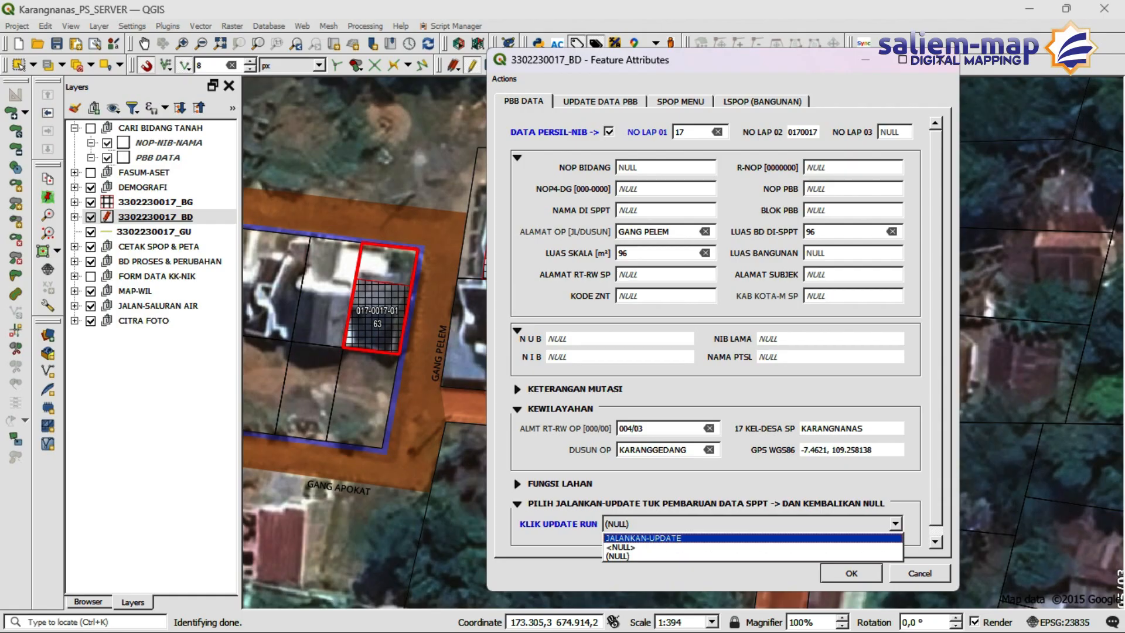
key("Escape")
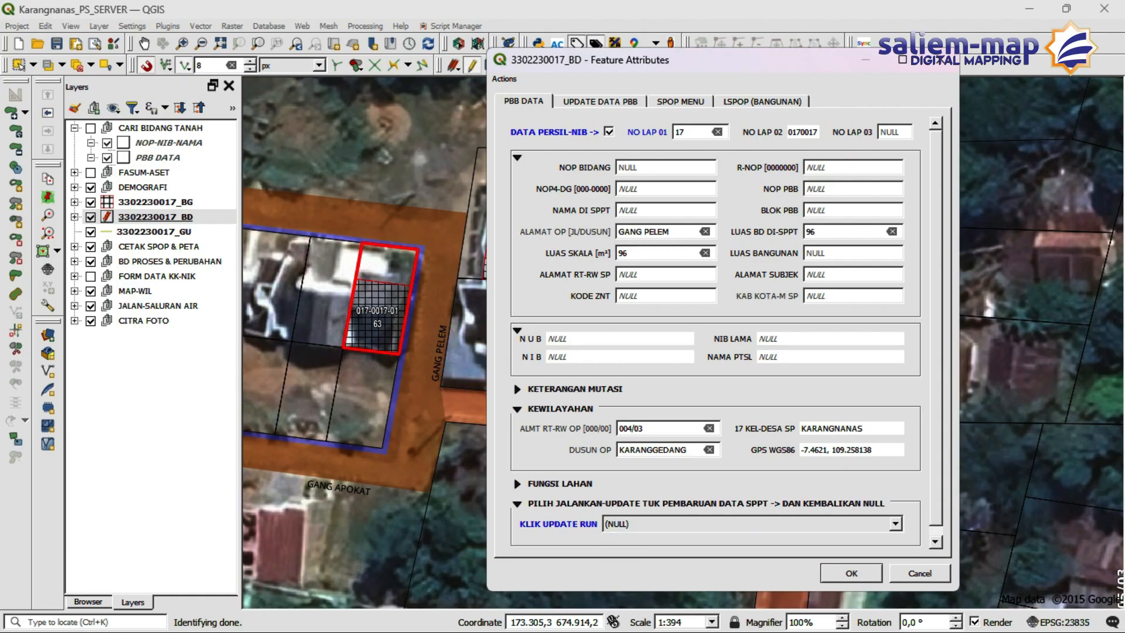
key("Down")
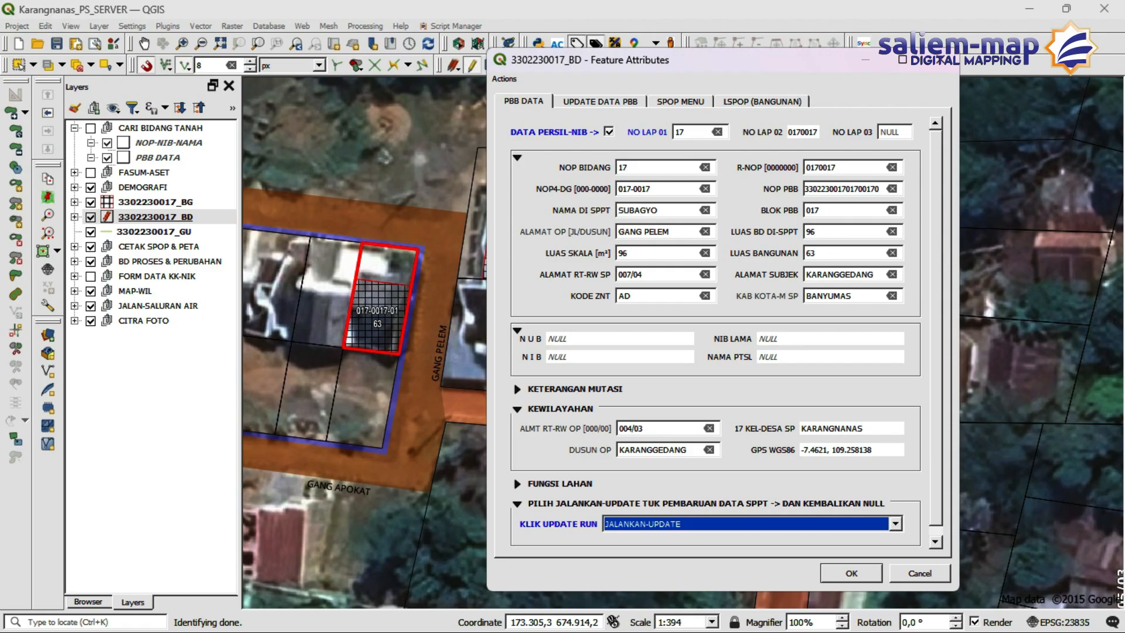
- Check the parcel's LSPOP (BANGUNAN) data and reset KLIK UPDATE RUN to <NULL>
left_click(762, 102)
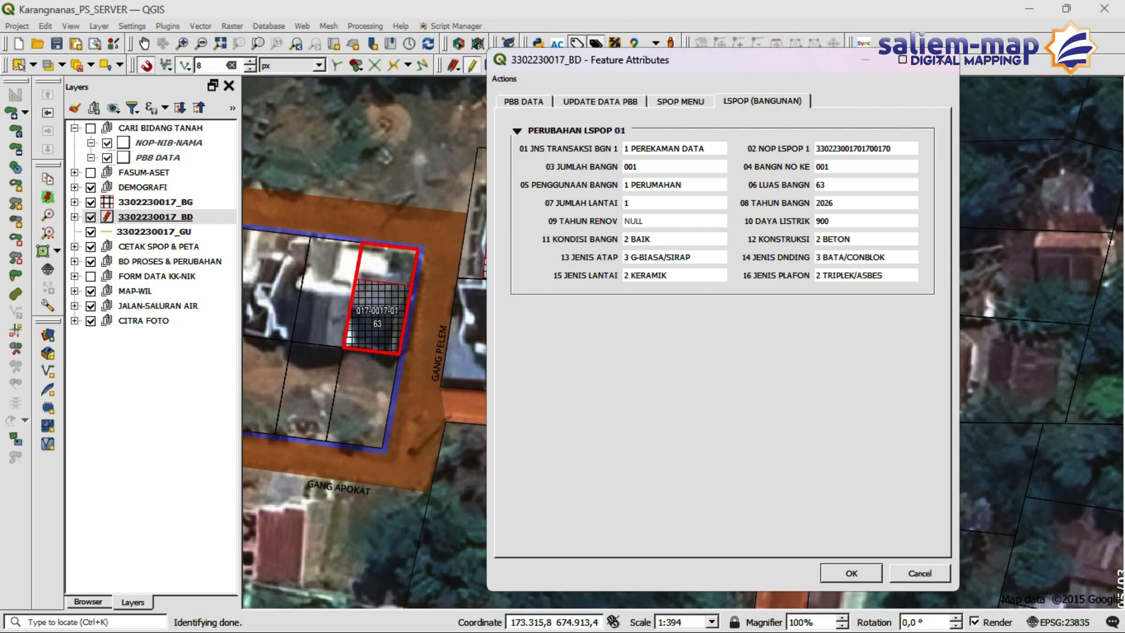
left_click(523, 101)
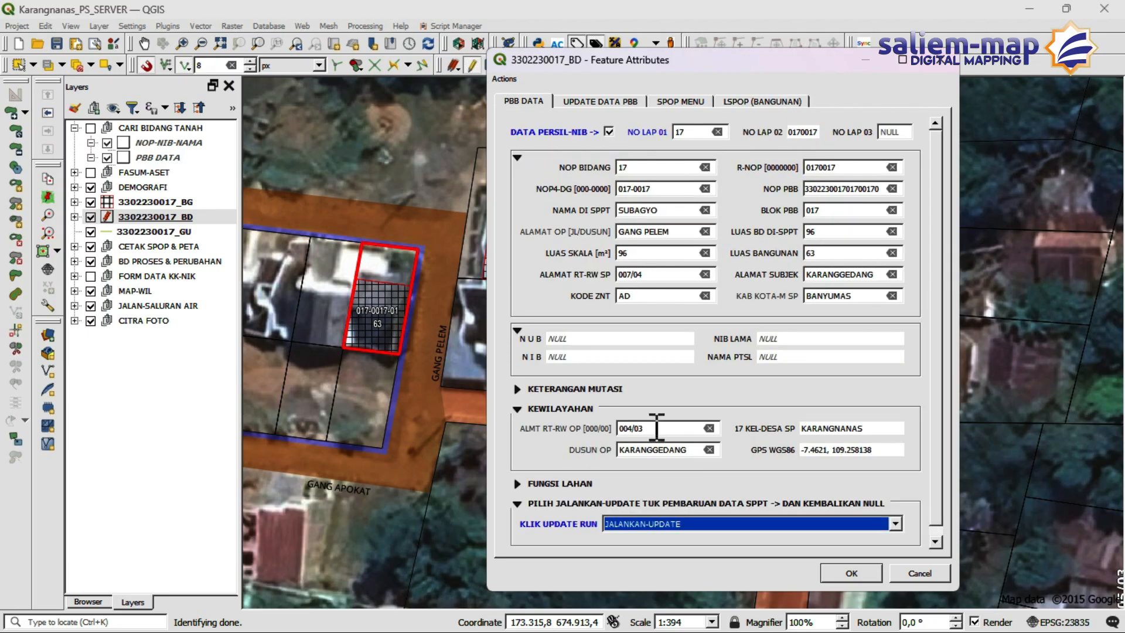
left_click(750, 524)
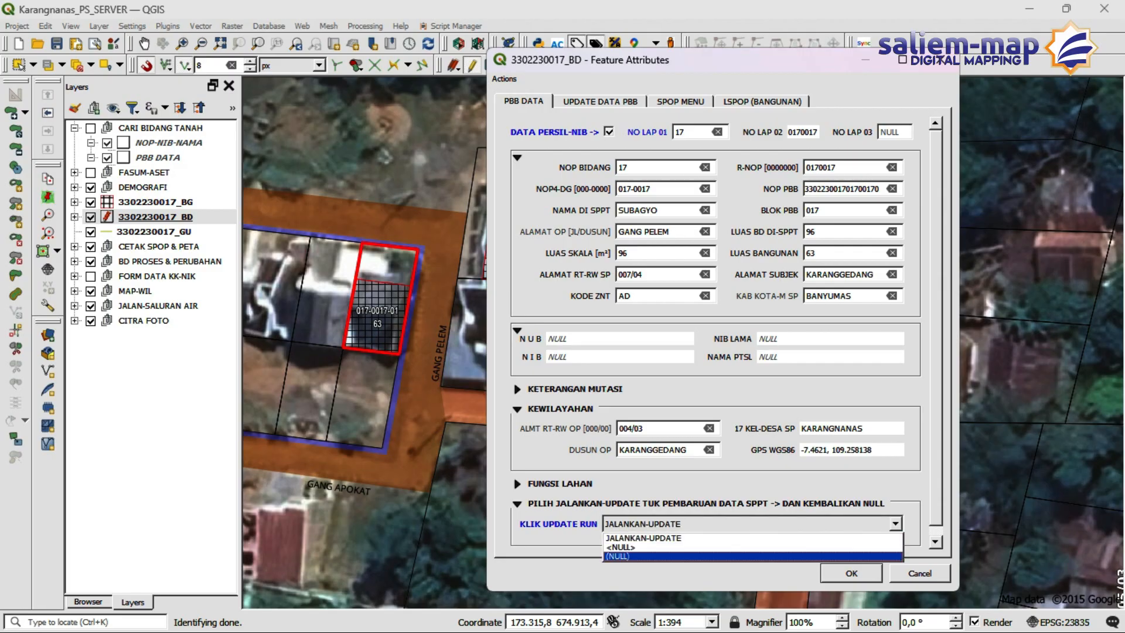
key("Up")
key("Return")
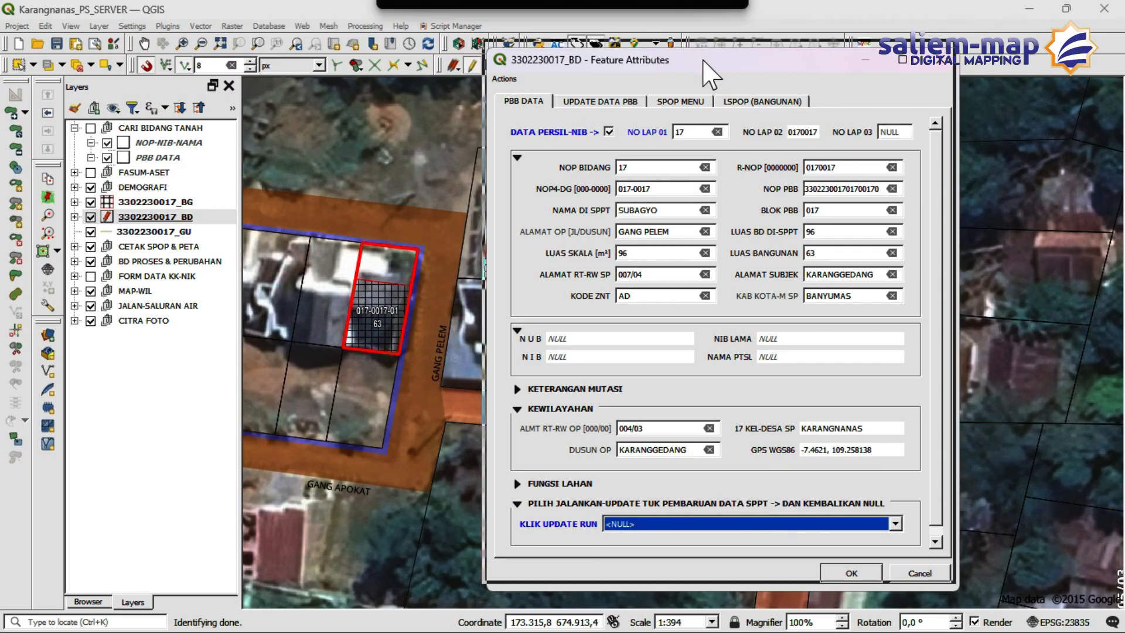
left_click_drag(710, 61, 705, 53)
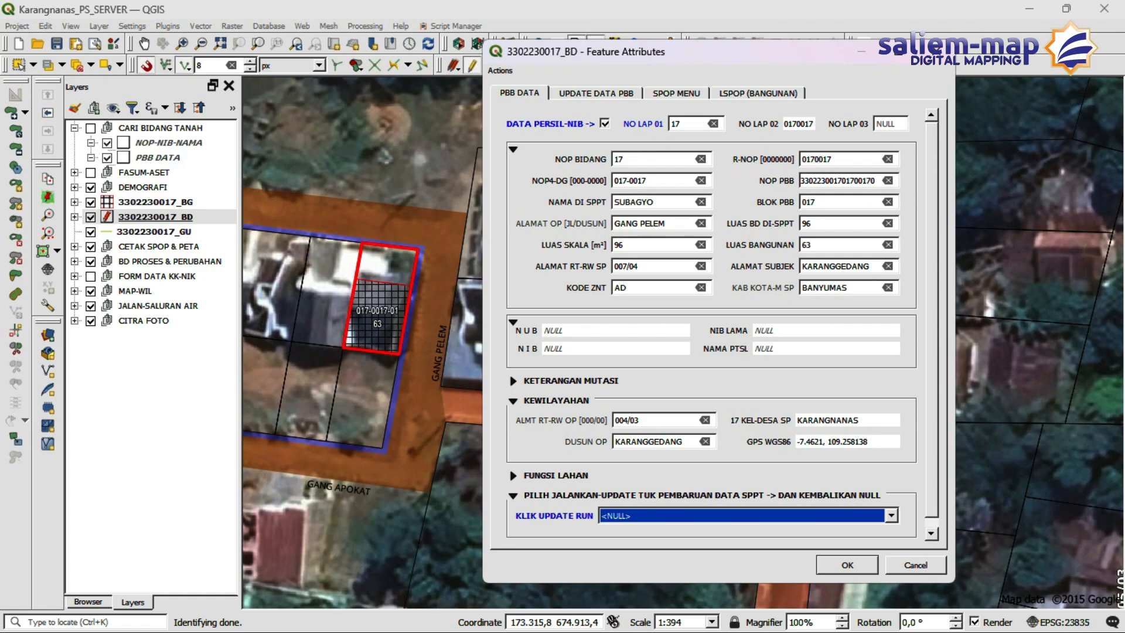
key("Return")
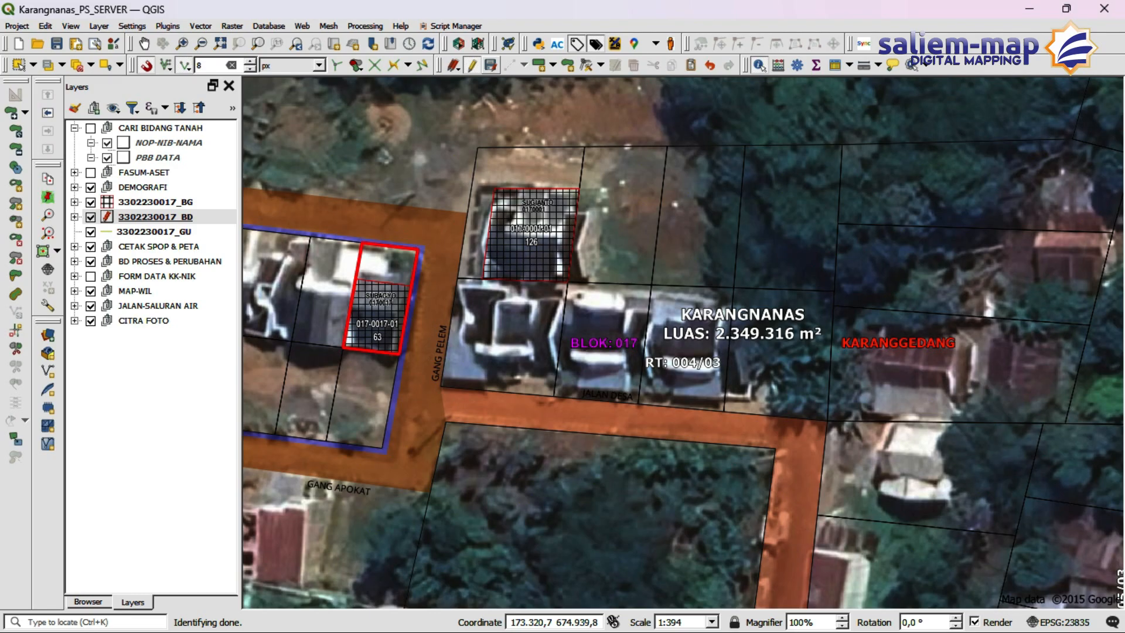
left_click(491, 65)
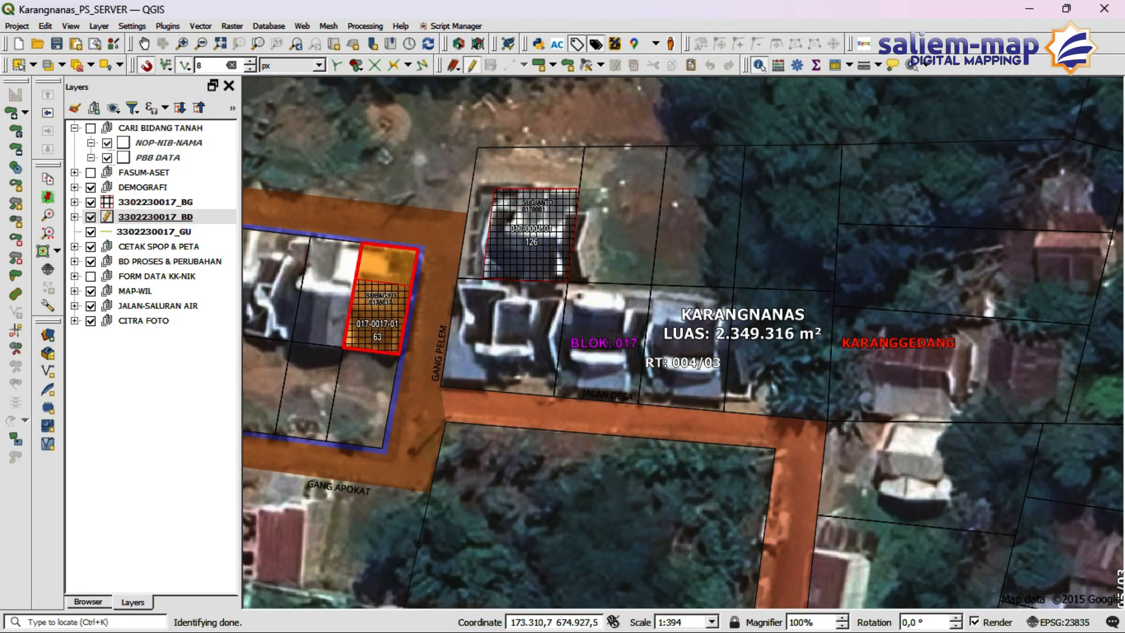
left_click(410, 176)
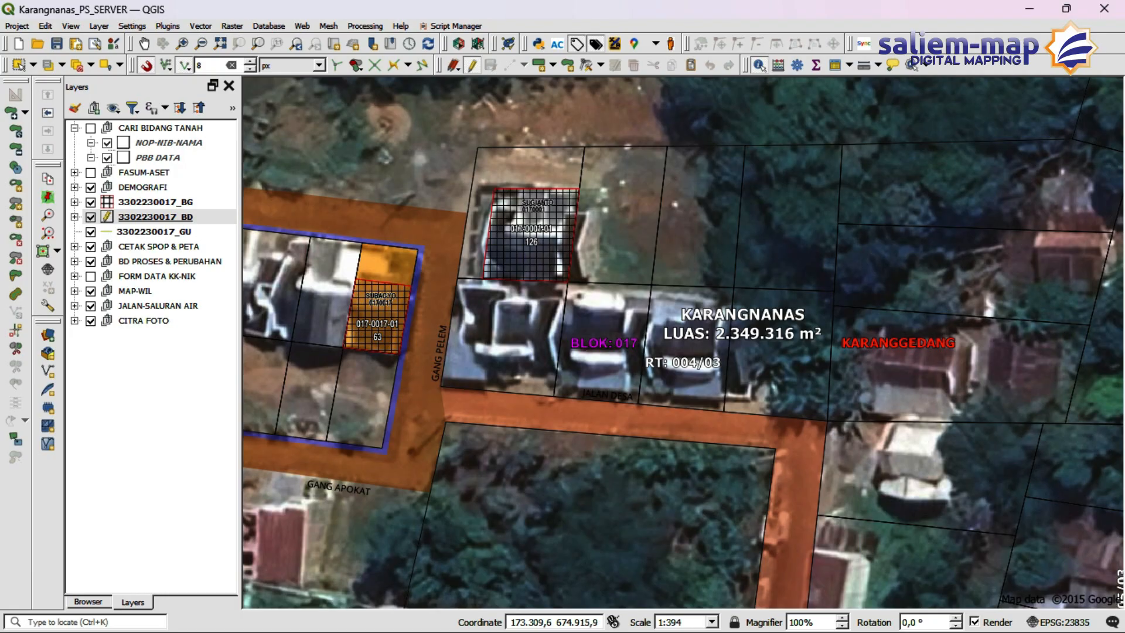
- Open the GANG PELEM corner parcel's form, review its PBB and update data, archive it to the change layer (LAYER RUBAH) and accept the form
left_click(384, 277)
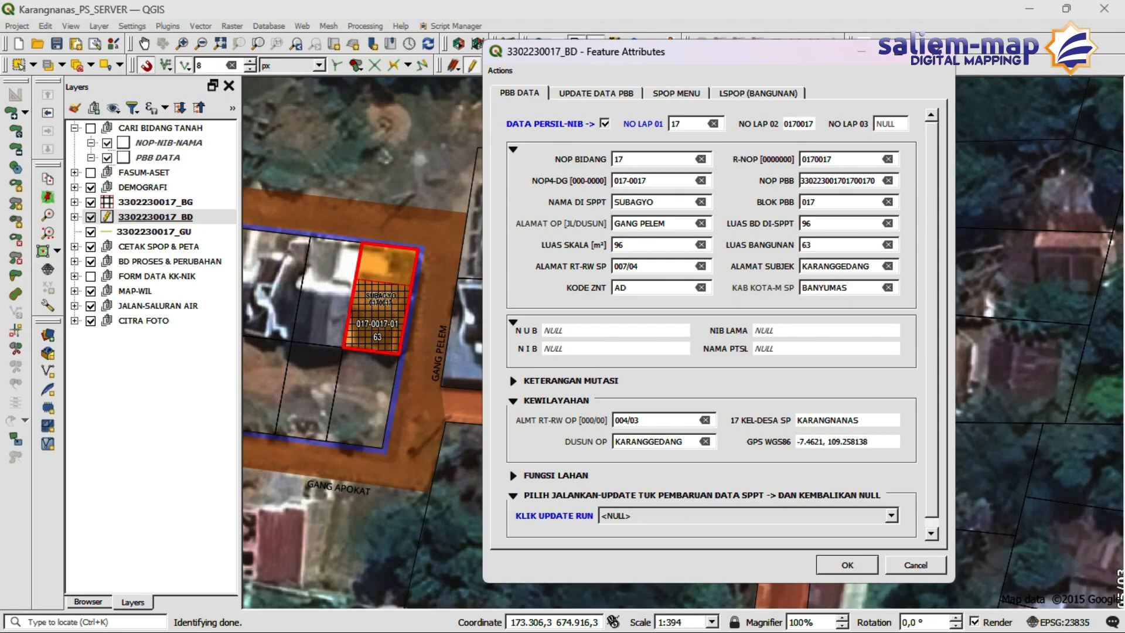
left_click(596, 93)
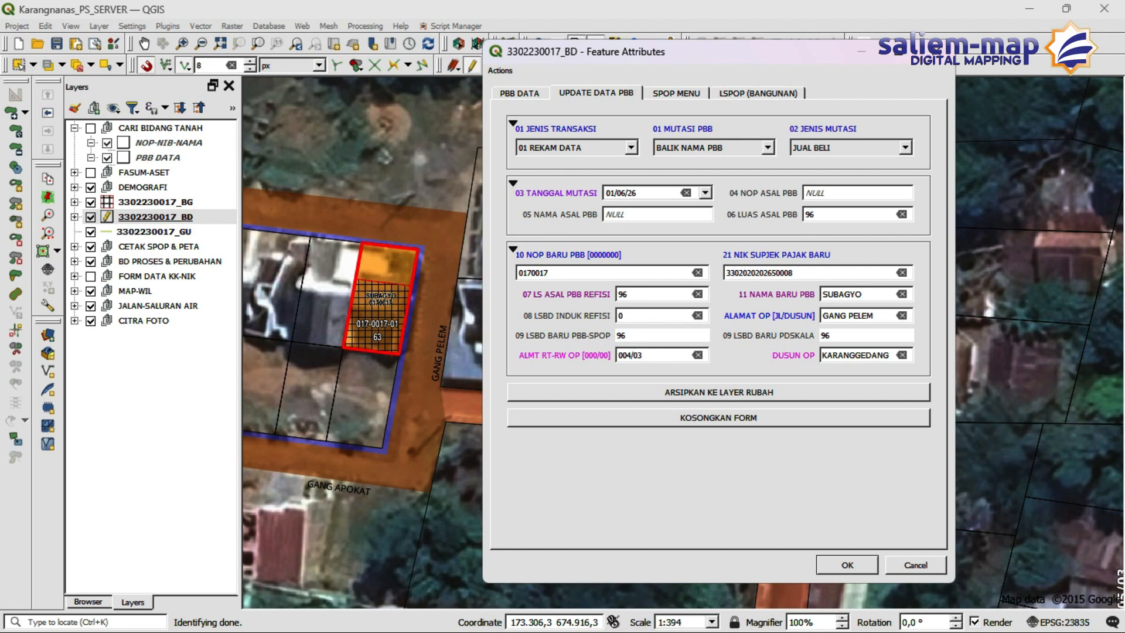
left_click(520, 94)
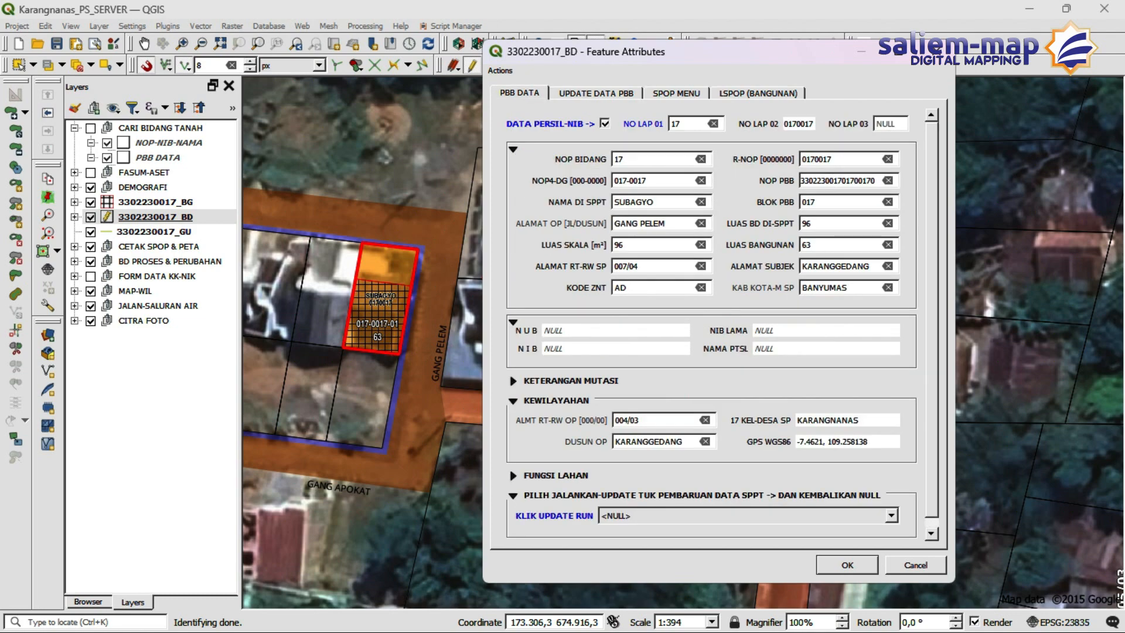
left_click(596, 93)
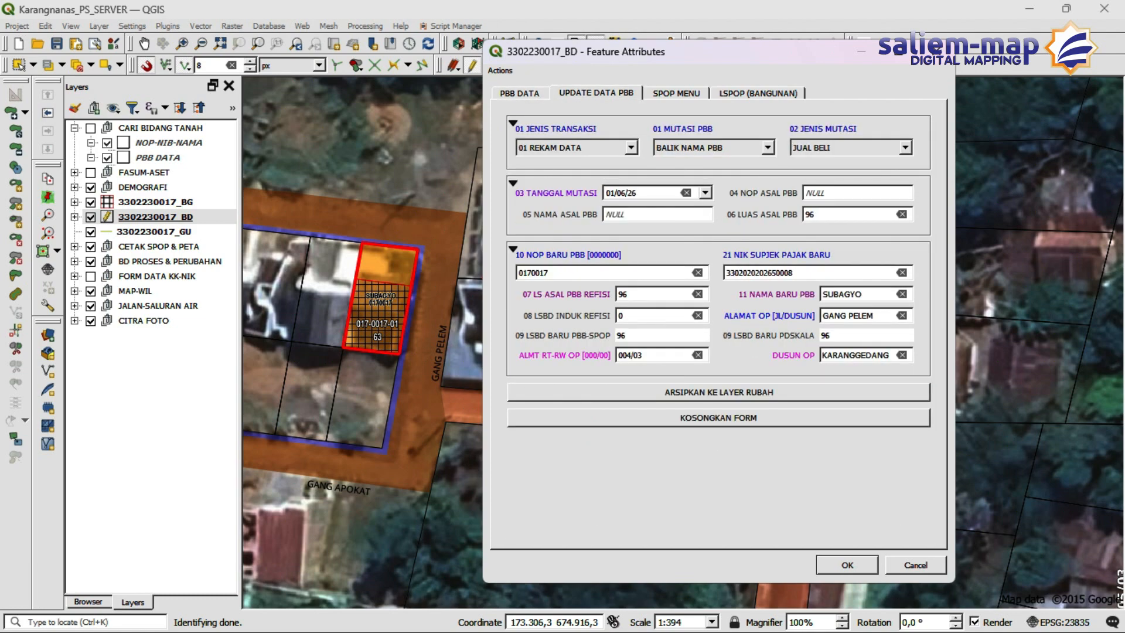
left_click(520, 93)
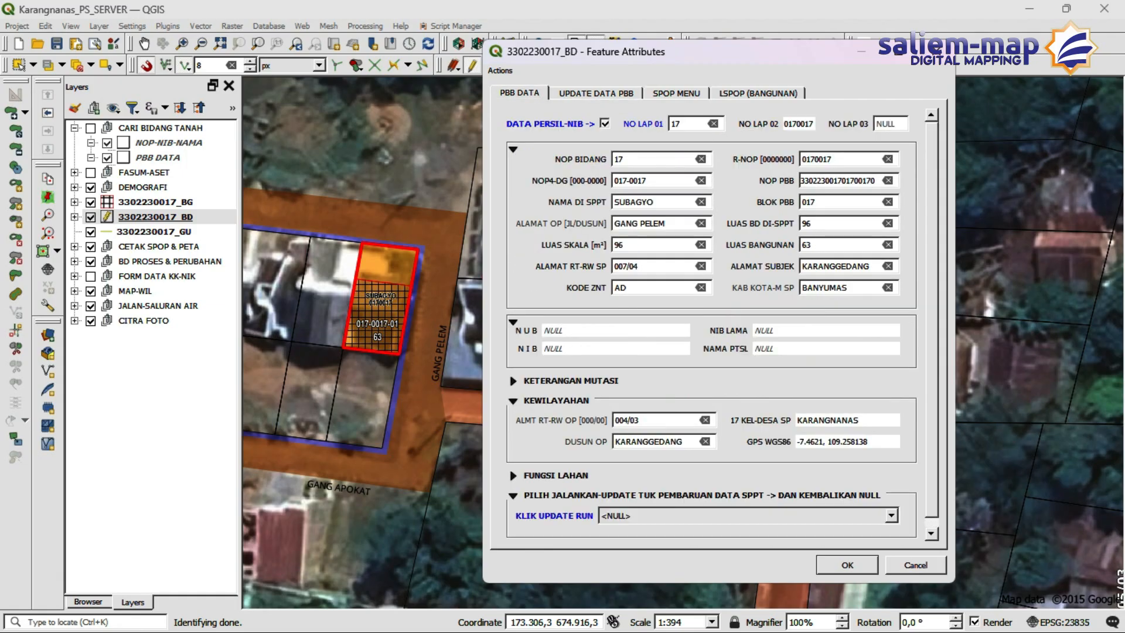
left_click(596, 93)
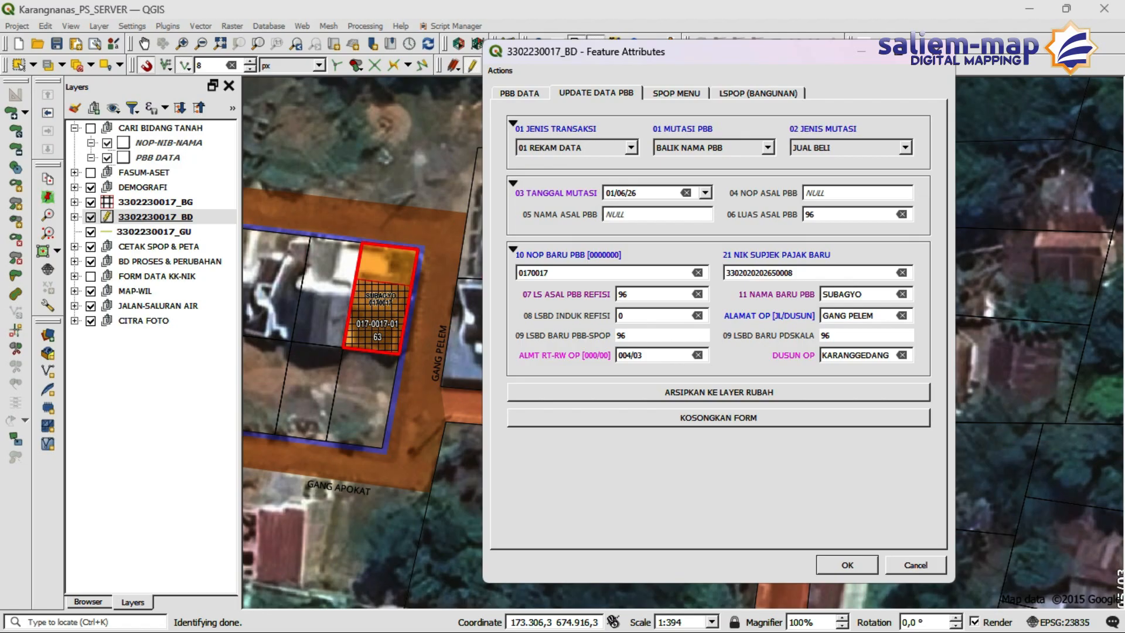
left_click(718, 392)
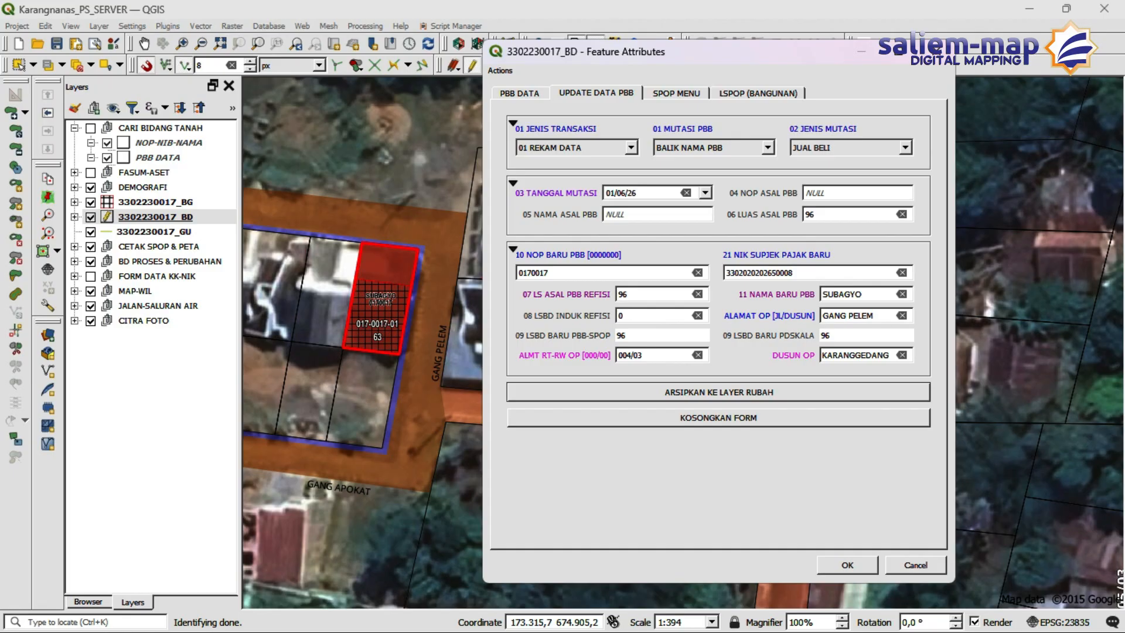
left_click(847, 565)
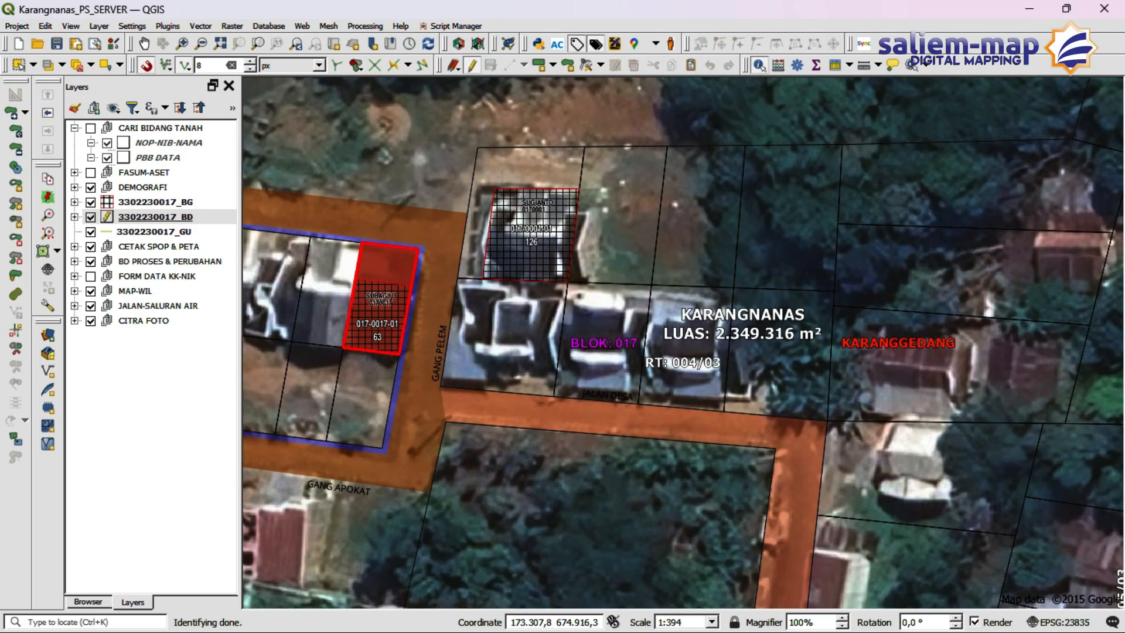
- Reopen the archived parcel's attribute form and set the parcel as the atlas feature for the 02 CETAK SPOP SISI-A layout
left_click(17, 25)
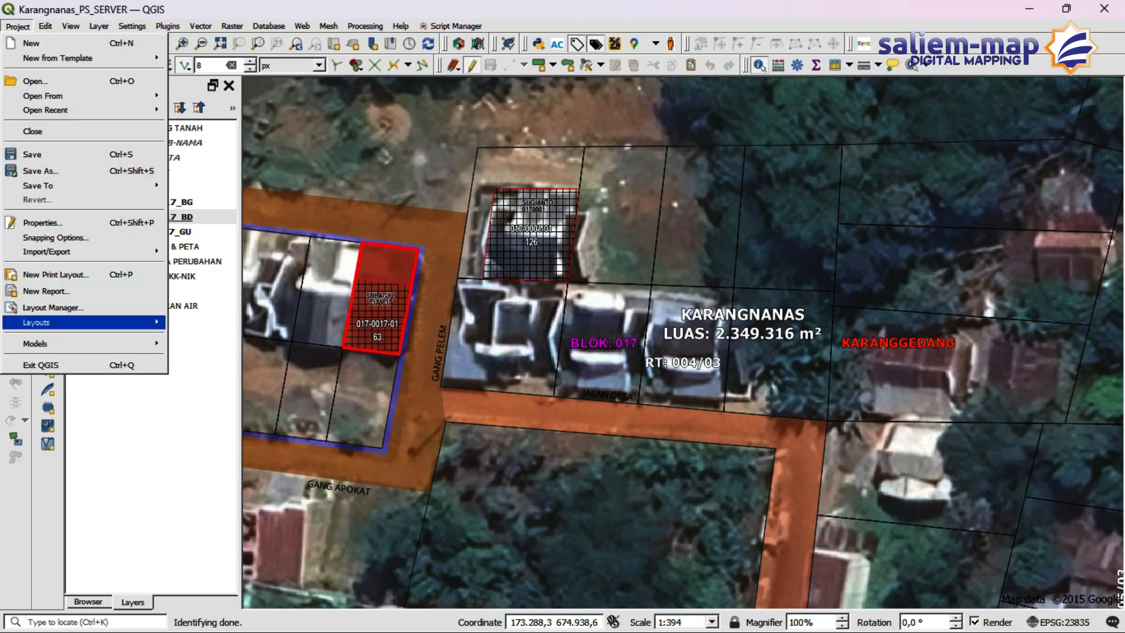
mouse_move(35, 322)
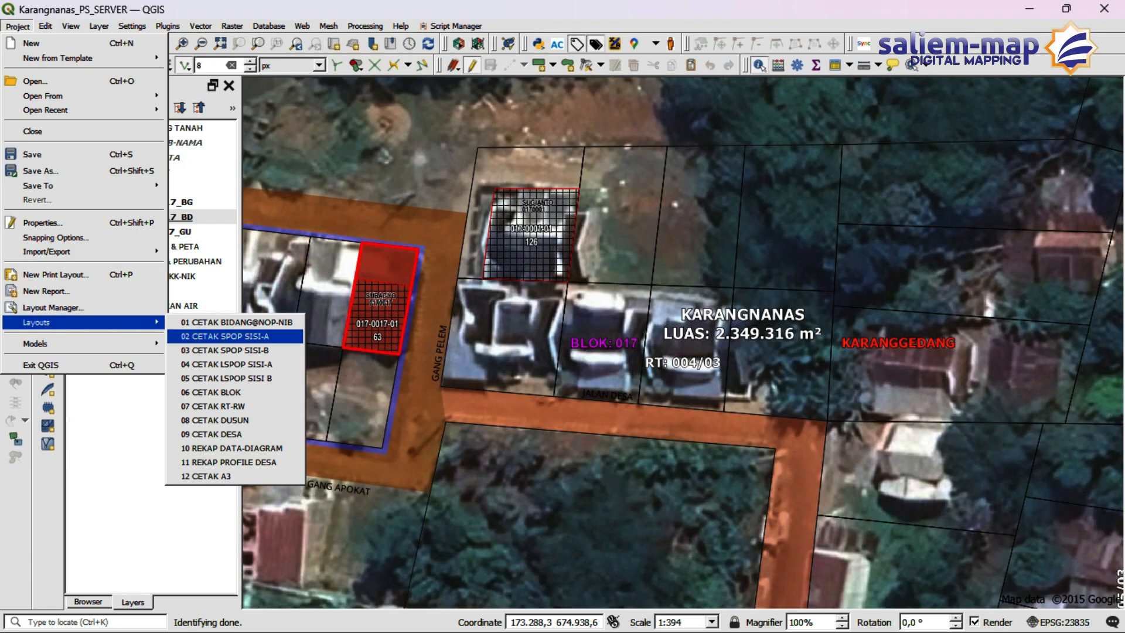
left_click(400, 27)
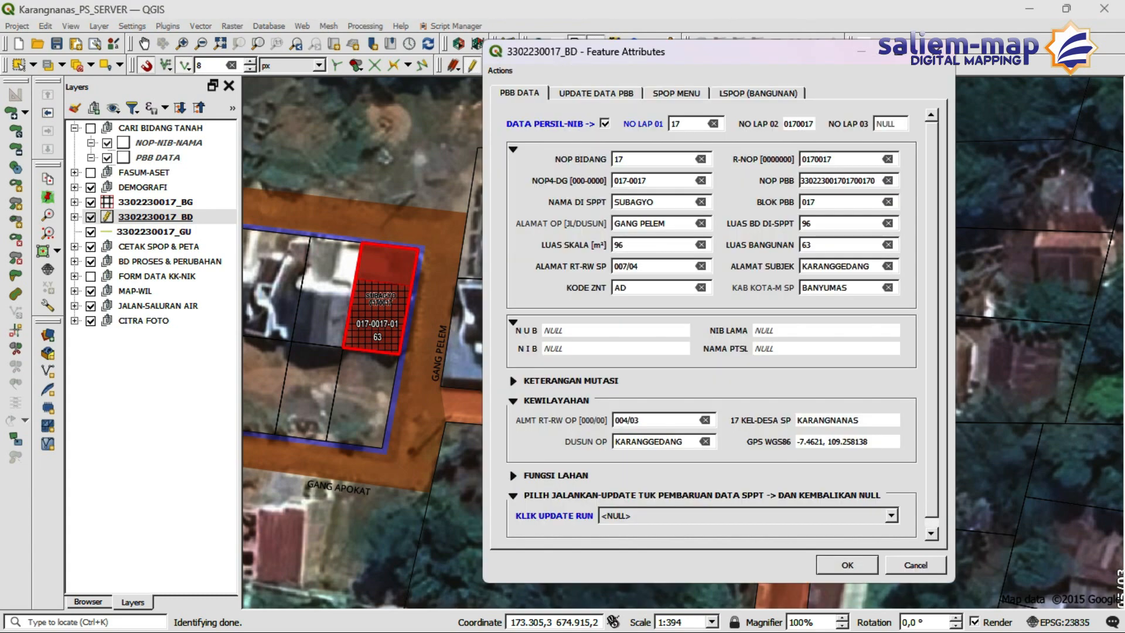
left_click(499, 70)
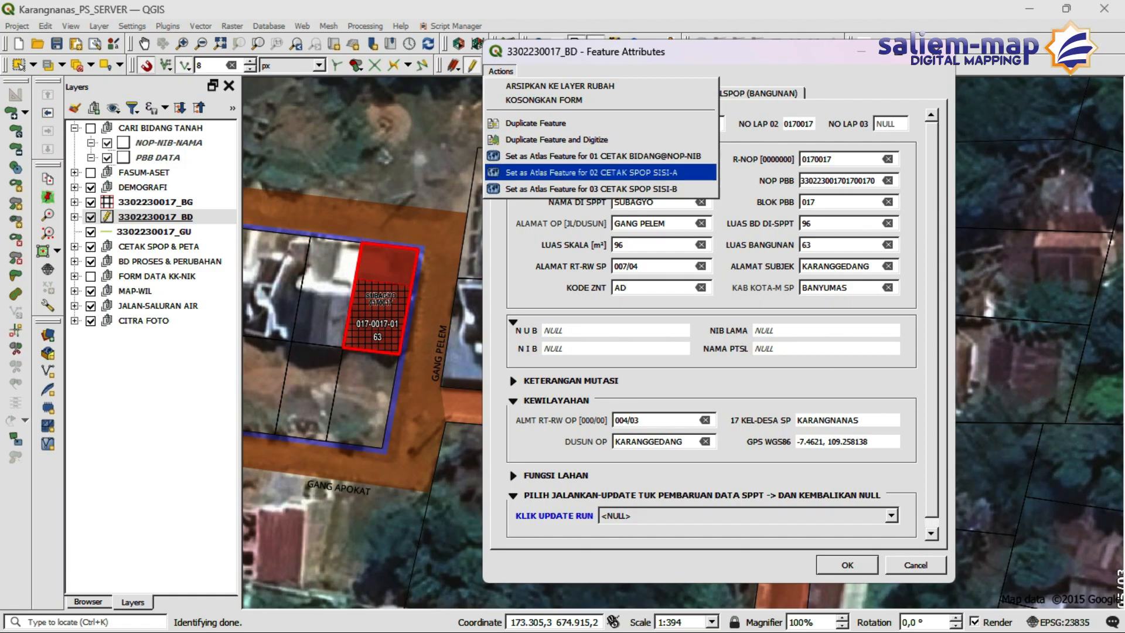
left_click(592, 173)
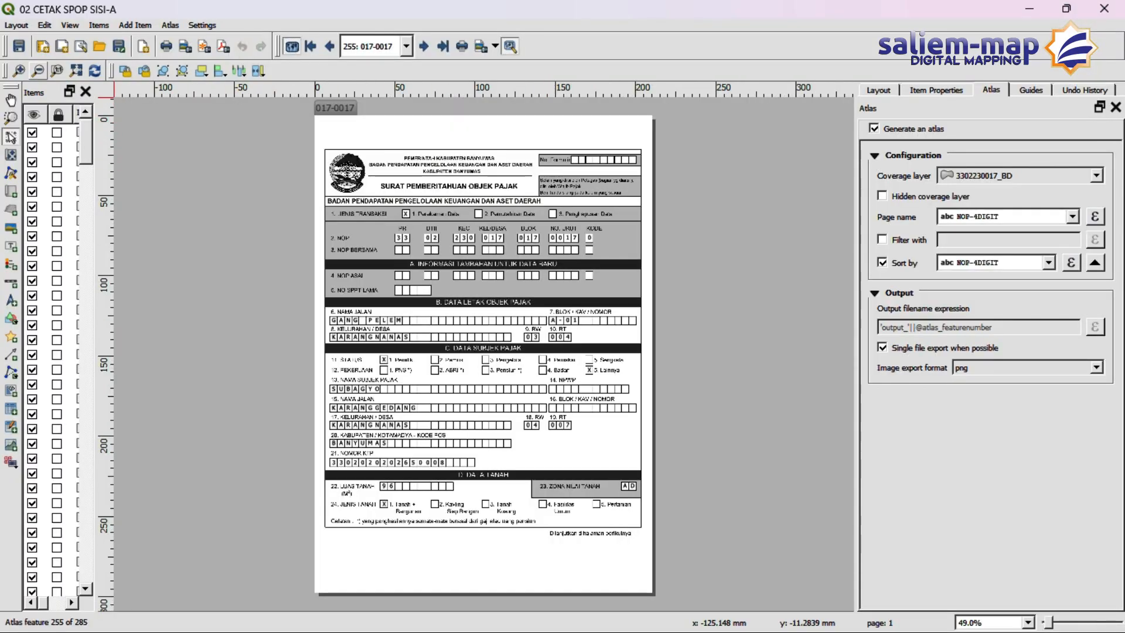
- Check the filled-in SPOP side A form in the layout, from the NOP fields through the tax subject to the land data
left_click(10, 101)
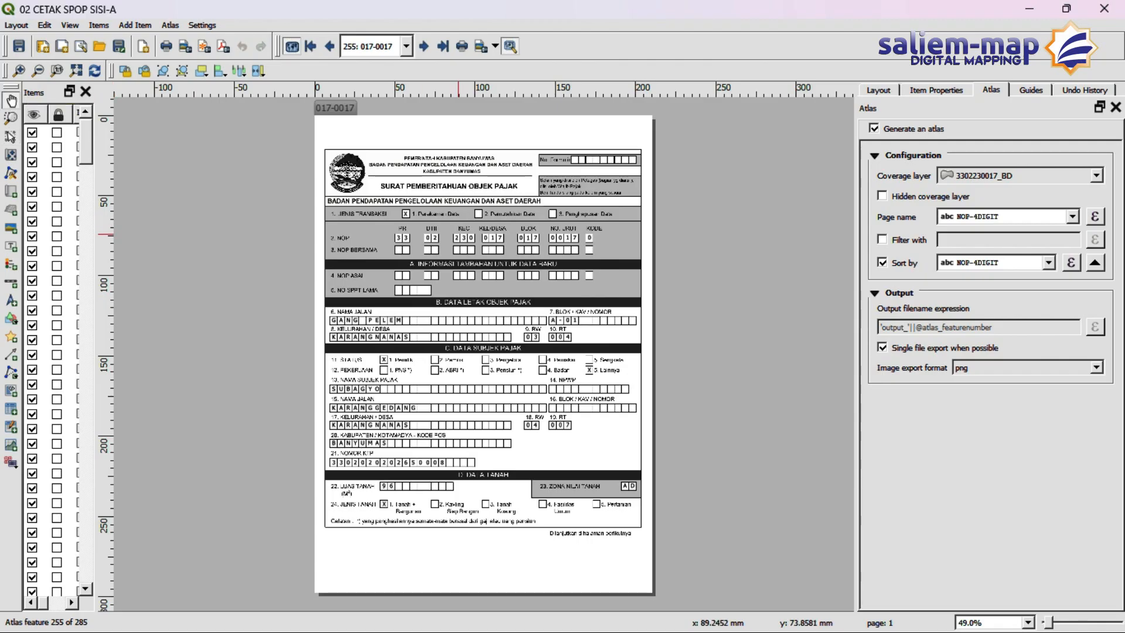
scroll(394, 313, "up", 2)
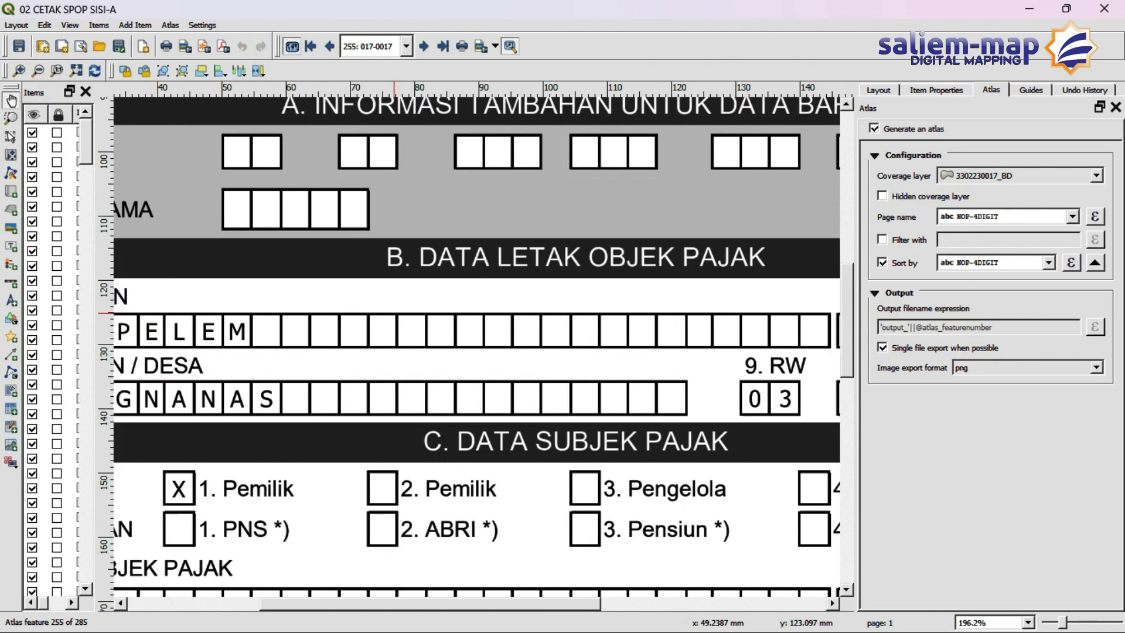
scroll(395, 313, "down", 1)
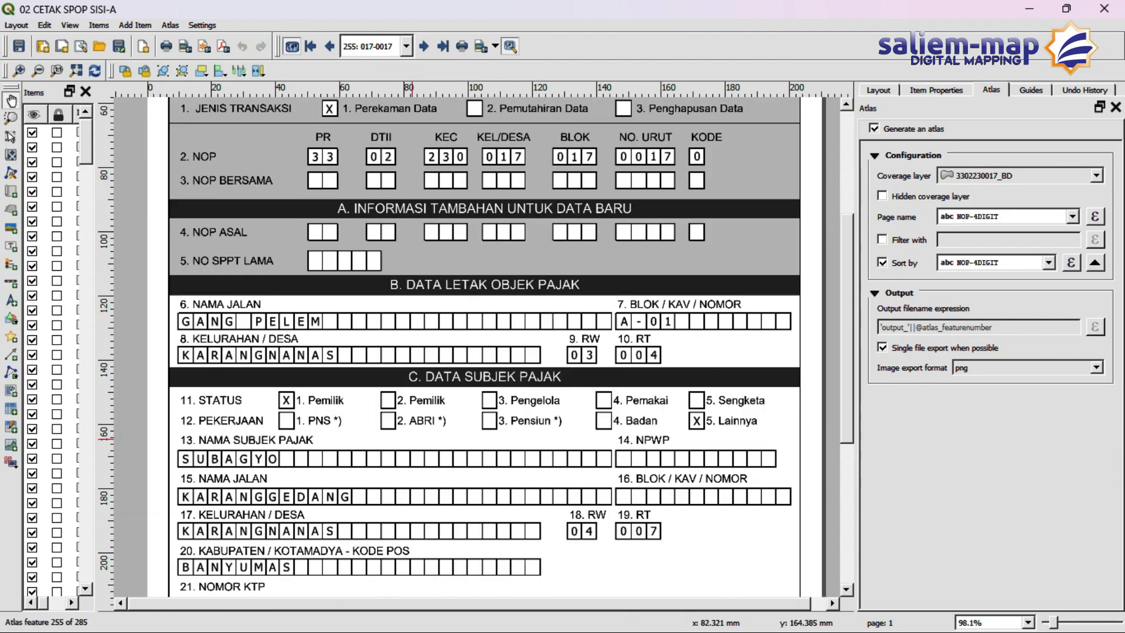
scroll(410, 433, "down", 1)
scroll(430, 509, "up", 1)
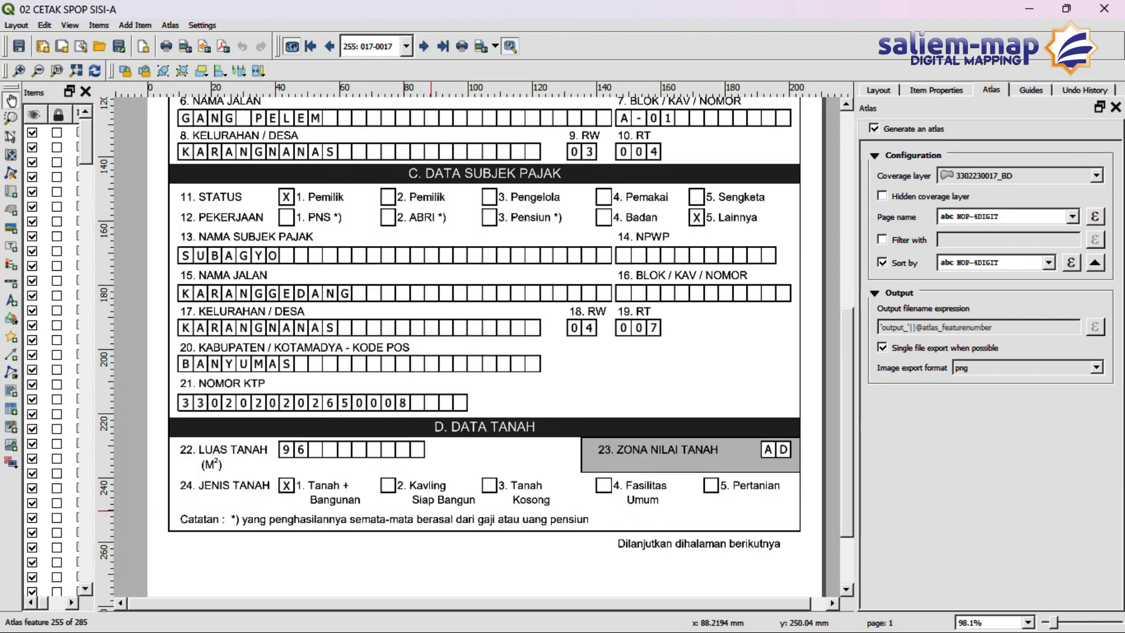
scroll(430, 510, "down", 1)
scroll(455, 169, "up", 1)
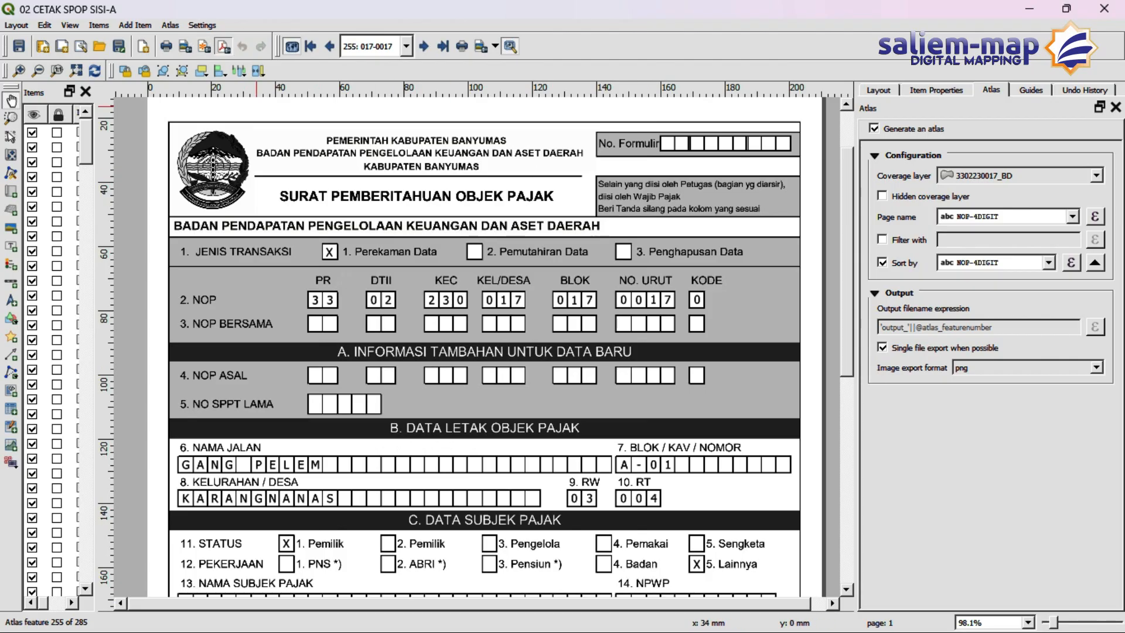
- Export the SPOP side A layout as PDF over the desktop file CETAK 0170017.pdf with the default export options and close the layout
left_click(223, 46)
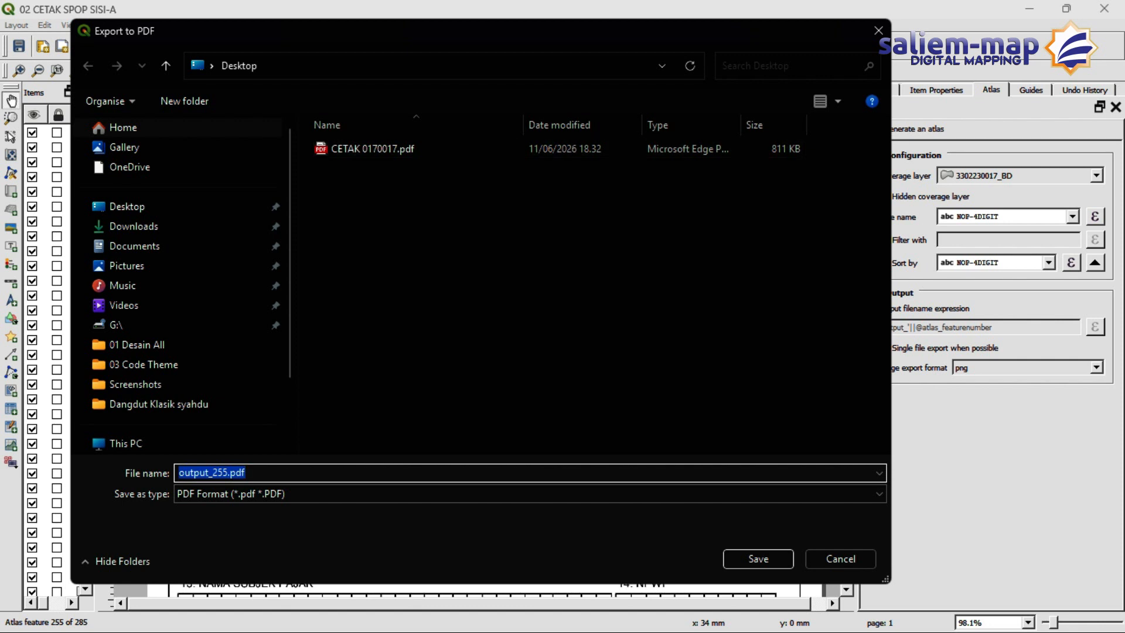
left_click(372, 149)
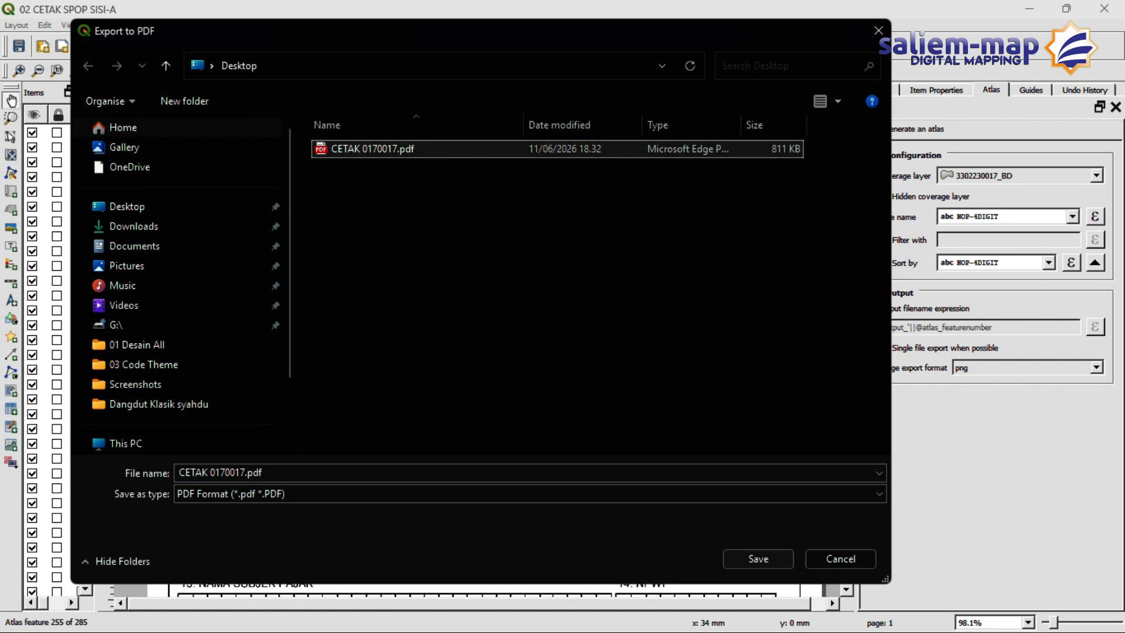
key("Return")
left_click(602, 325)
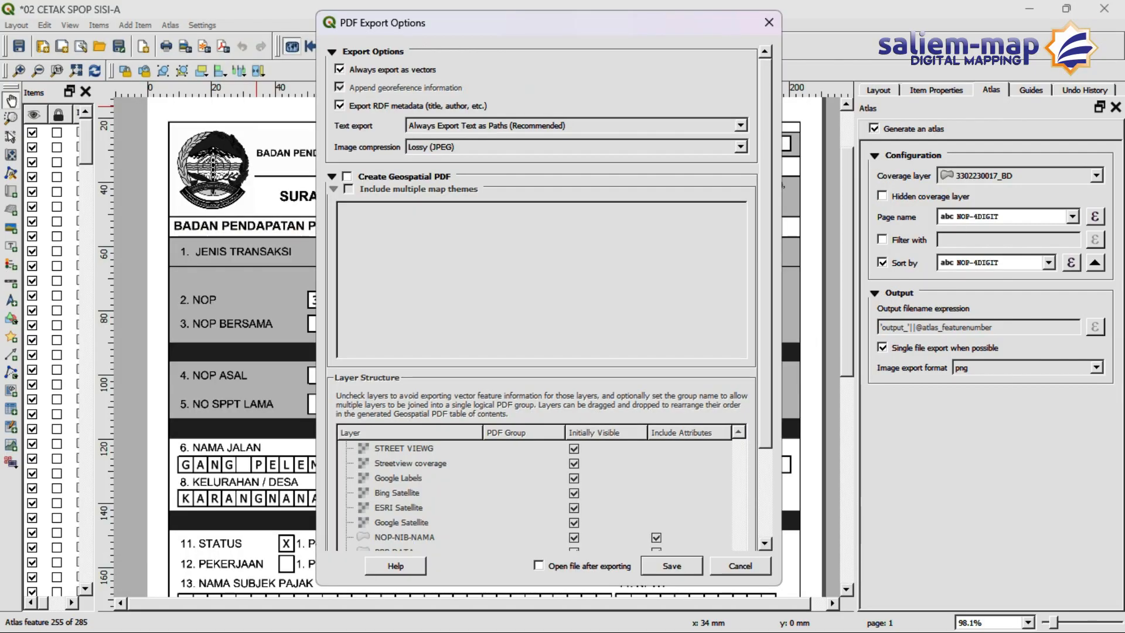
key("Return")
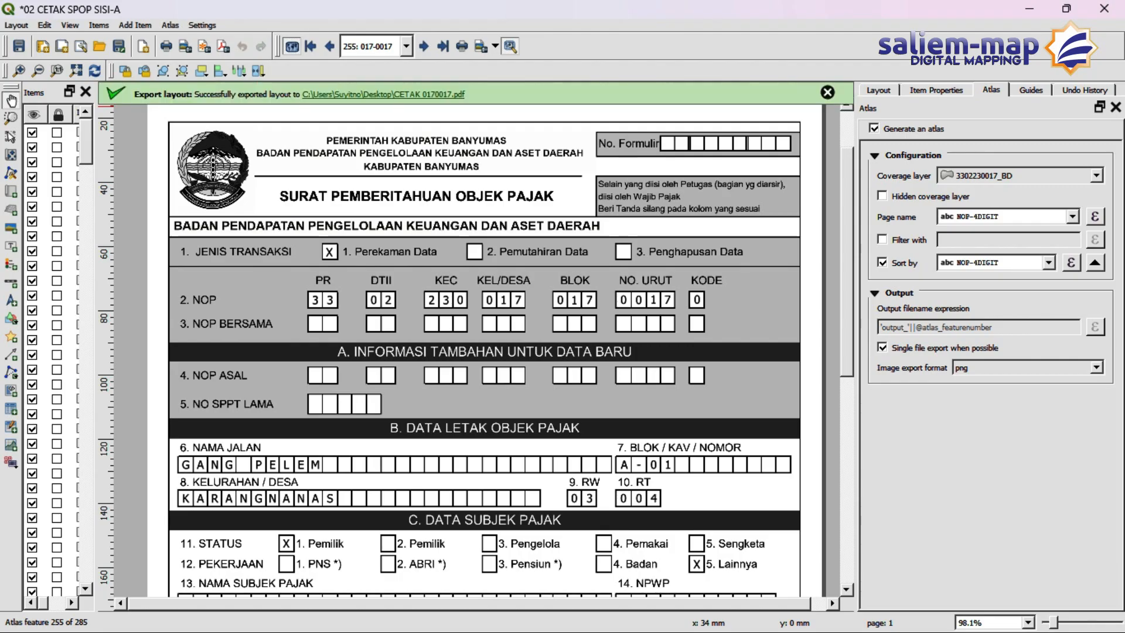
left_click(1104, 8)
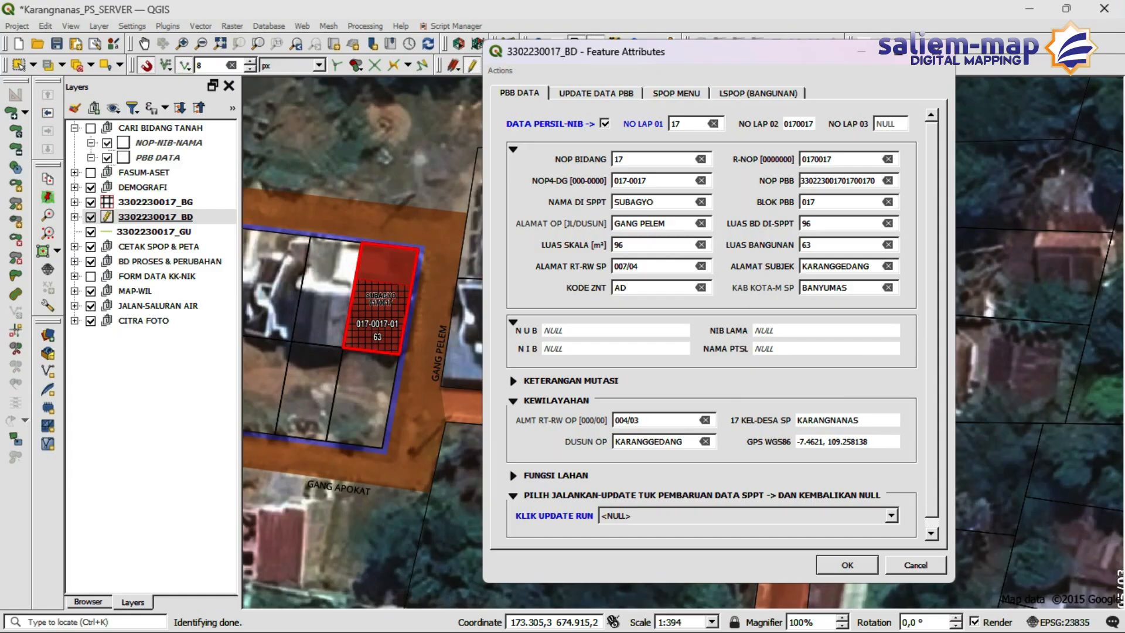
- Close the parcel form, open CETAK 0170017.pdf from the desktop in Edge, review the printed SPOP form and close it
left_click_drag(726, 55, 606, 130)
left_click(813, 128)
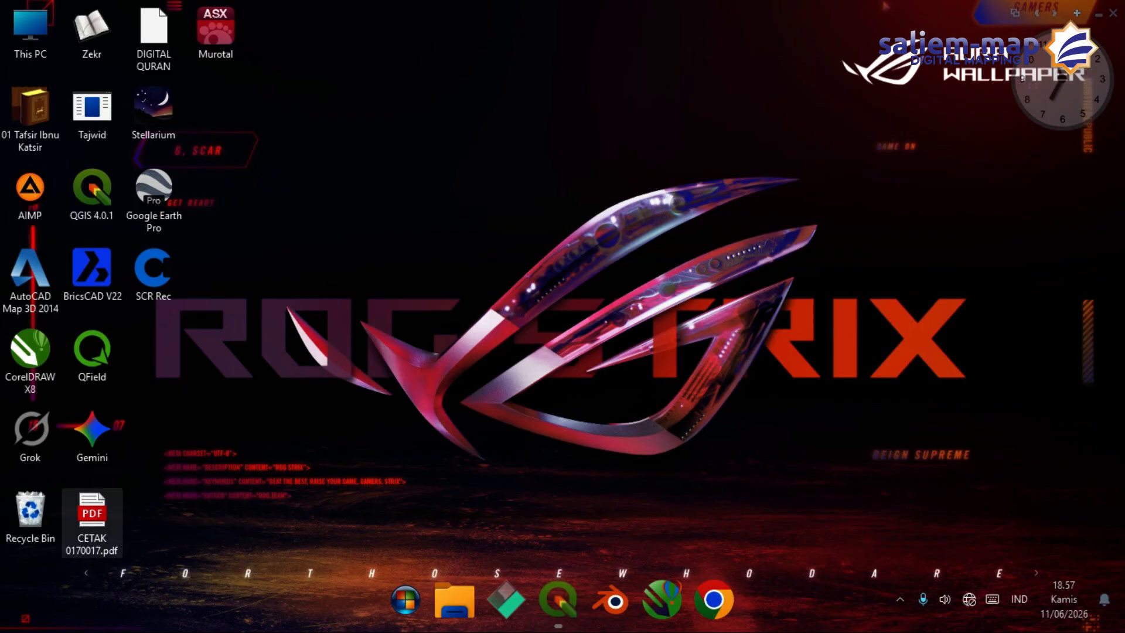
double_click(92, 522)
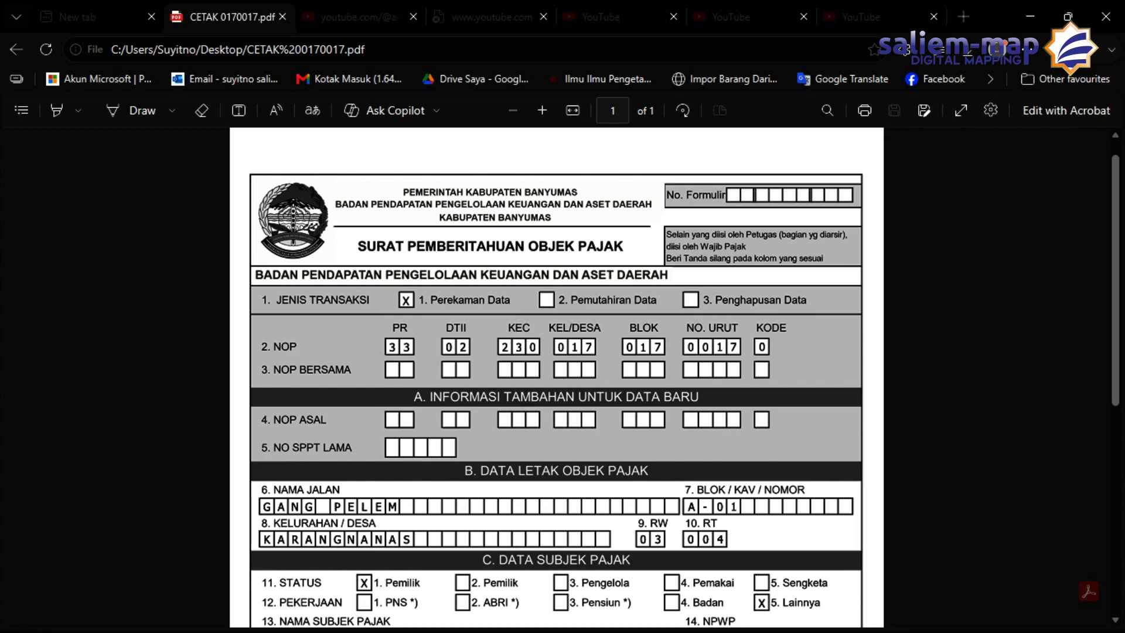
scroll(557, 375, "down", 5)
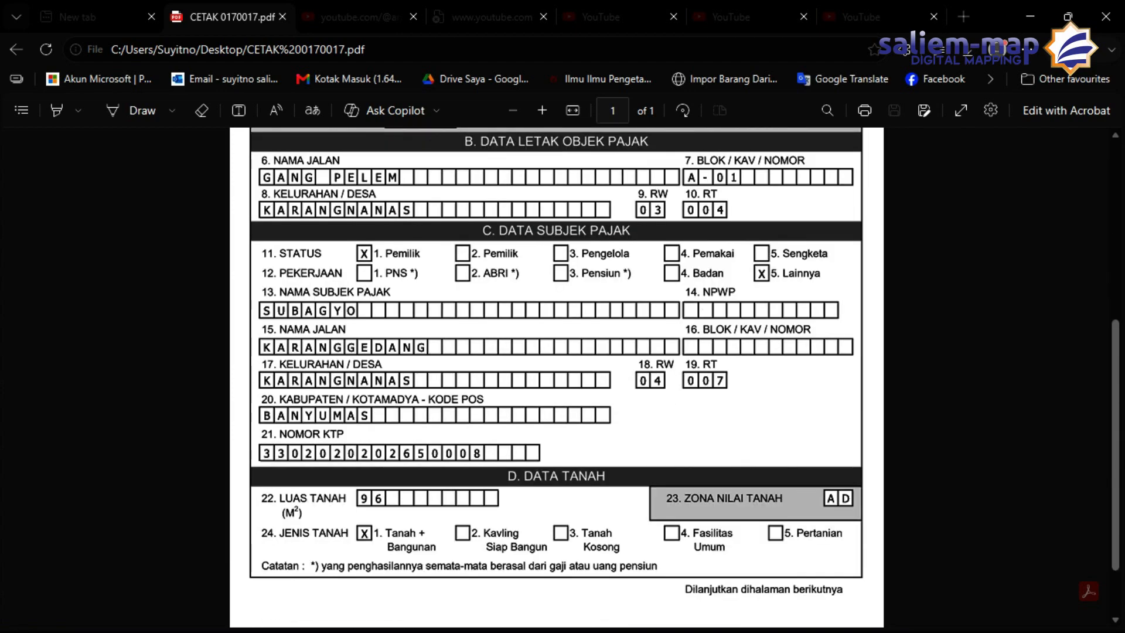
scroll(556, 375, "up", 4)
left_click(1105, 17)
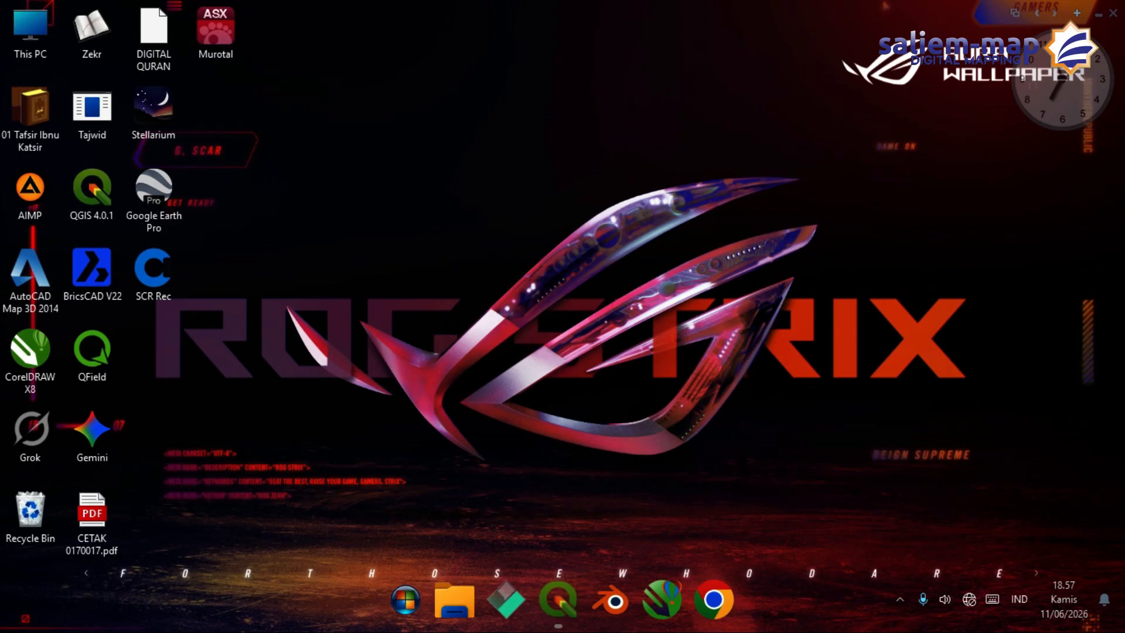
- Switch back to QGIS, set the same parcel as atlas feature for 03 CETAK SPOP SISI-B, view the layout and return to the parcel form
left_click(557, 599)
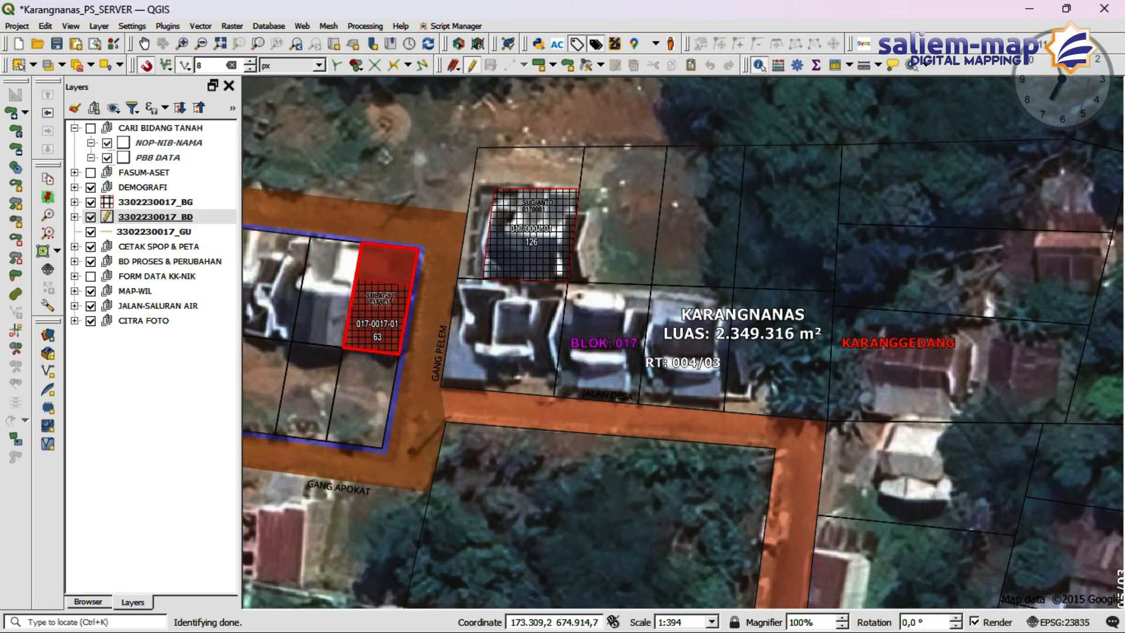
left_click(370, 275)
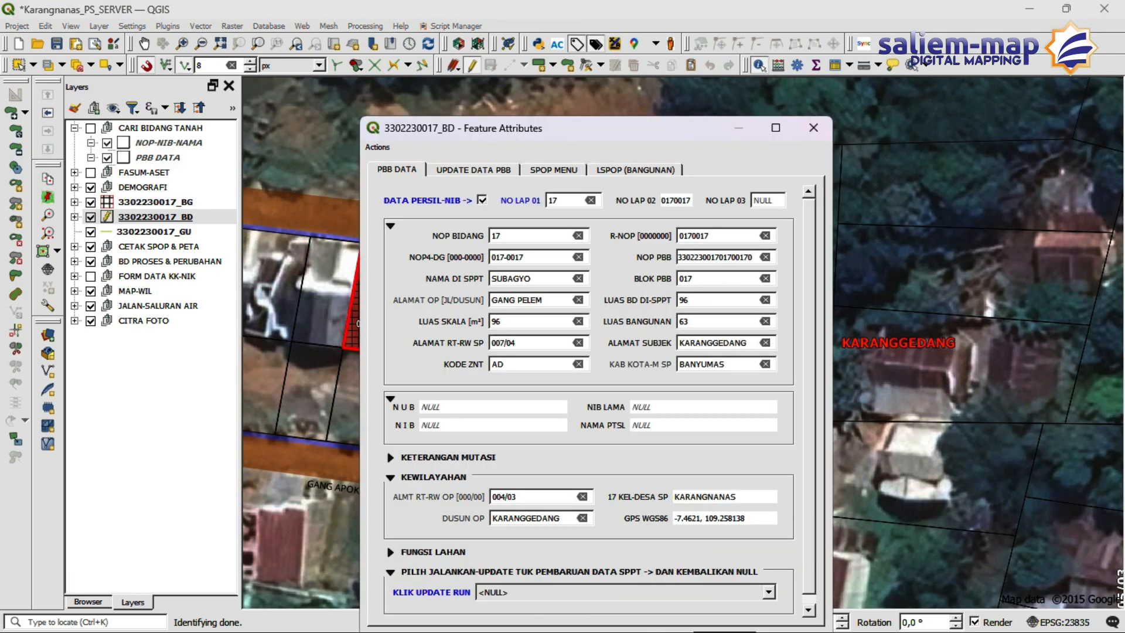
left_click_drag(540, 133, 564, 76)
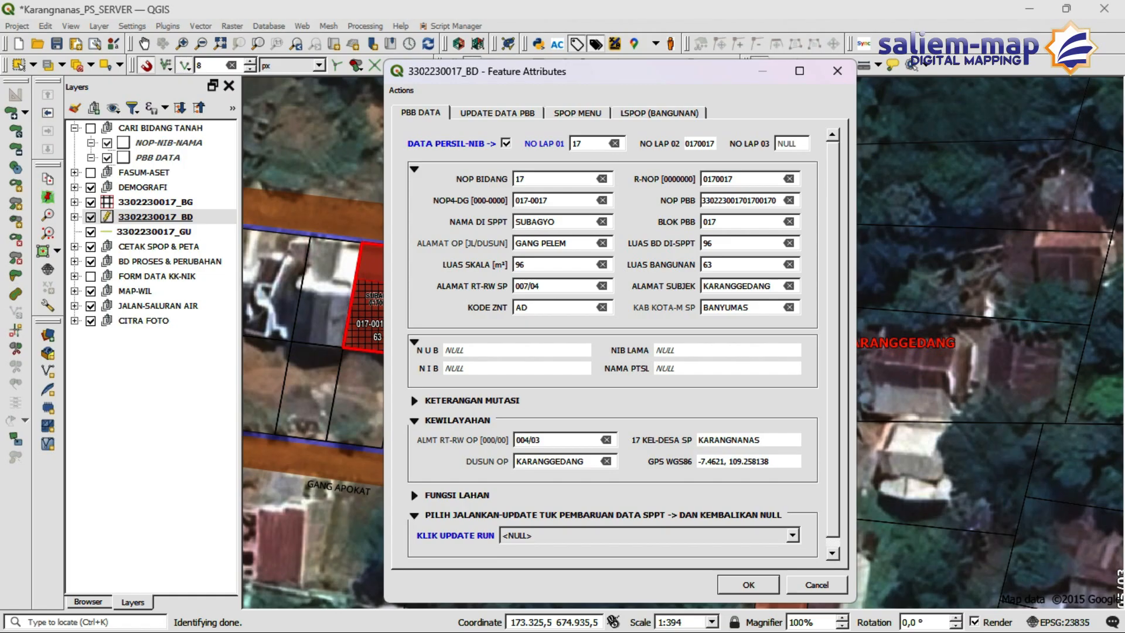
left_click(497, 113)
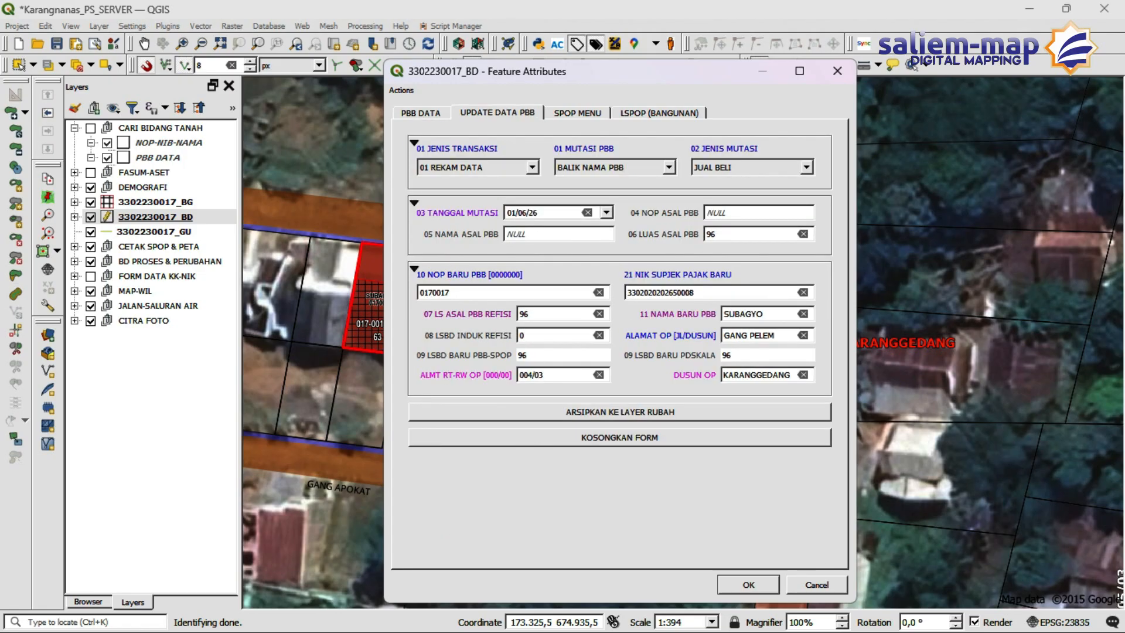
left_click(401, 90)
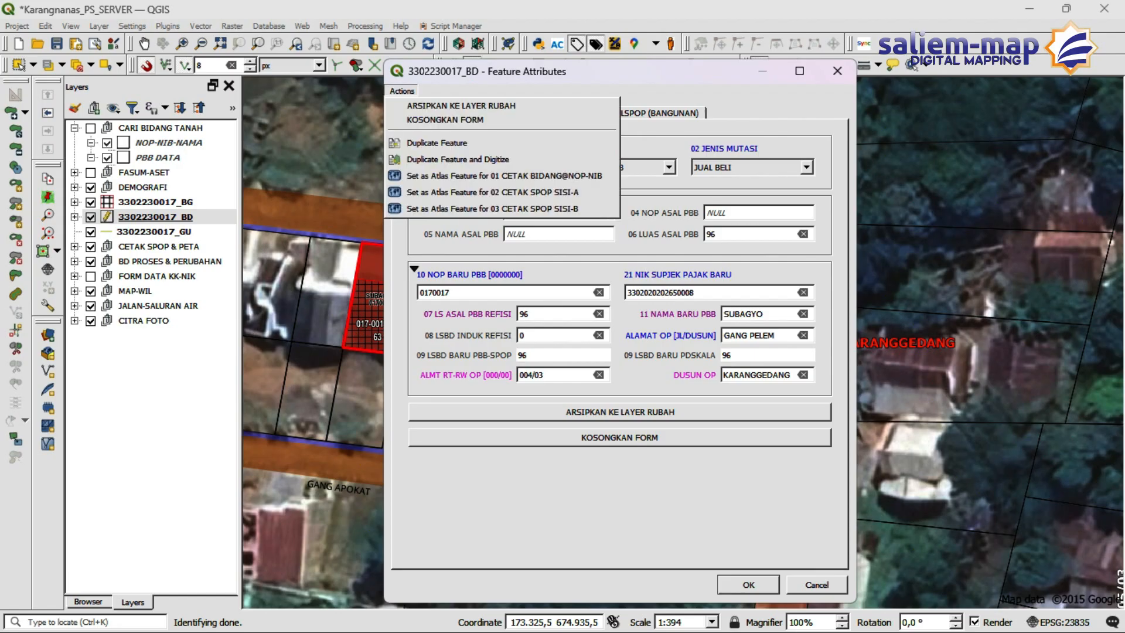
left_click(401, 90)
left_click(401, 90)
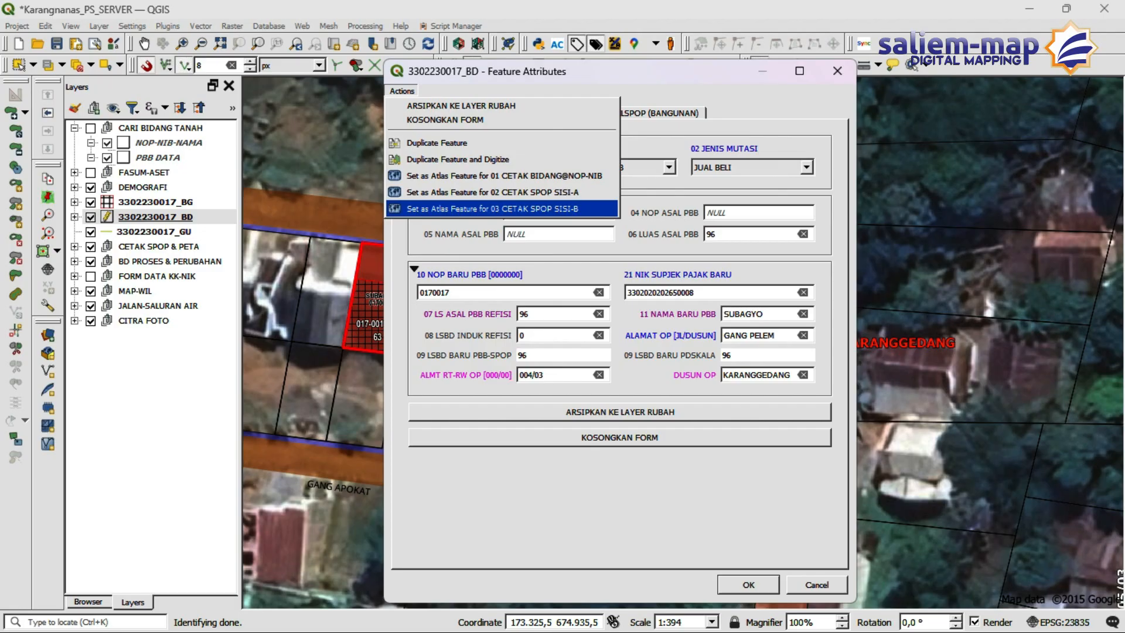
left_click(492, 209)
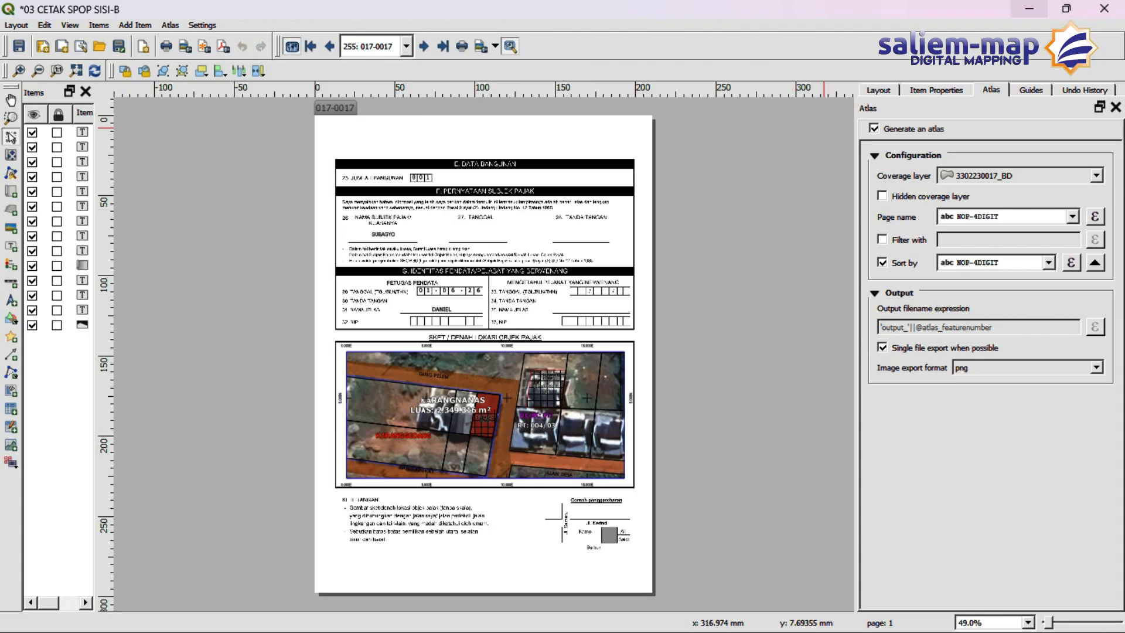
left_click(1029, 8)
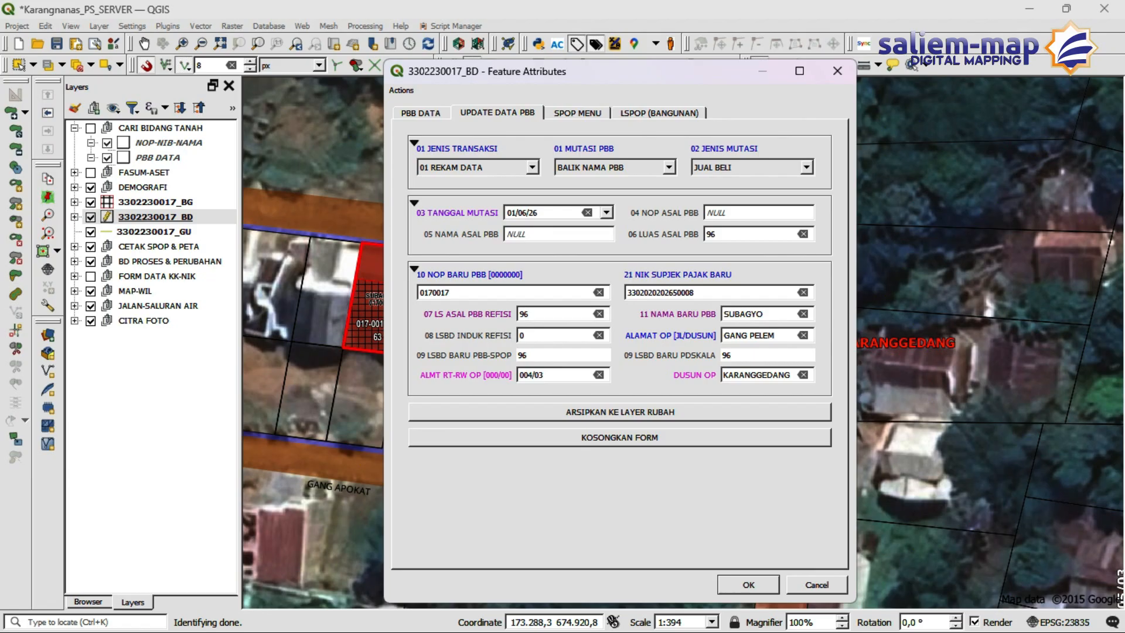
left_click(91, 217)
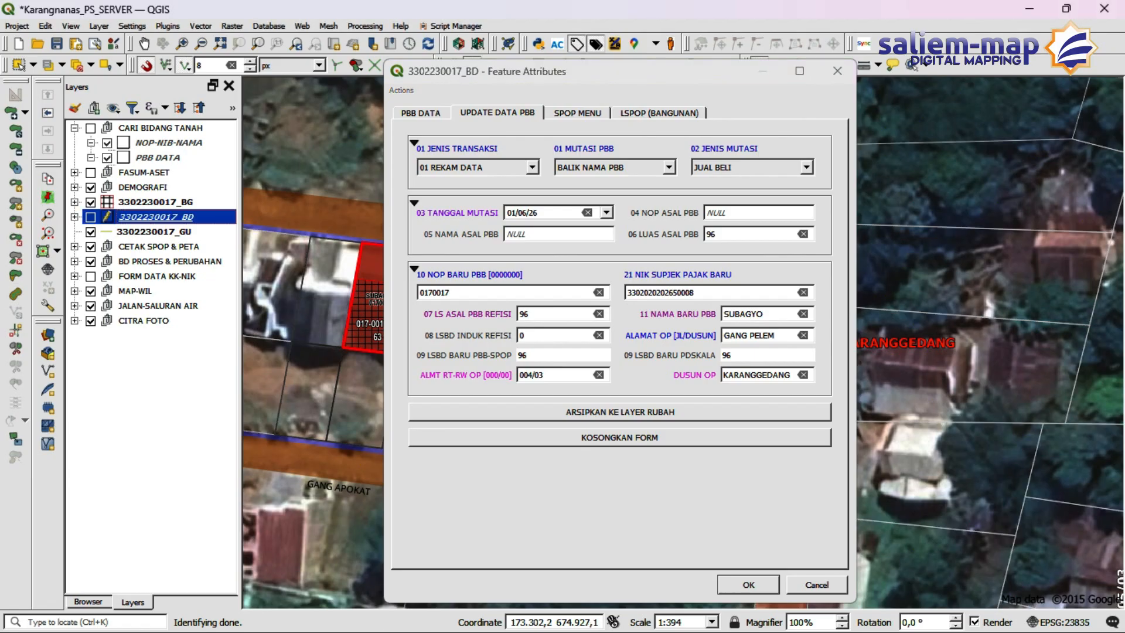
left_click_drag(592, 73, 846, 82)
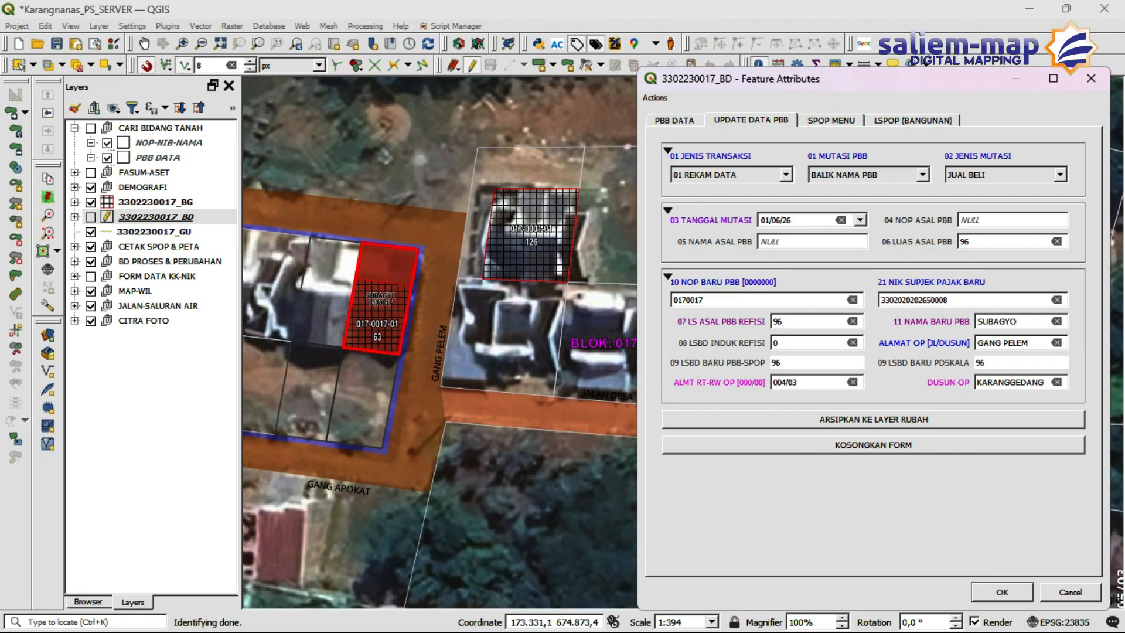
key("super")
key("super")
key("super")
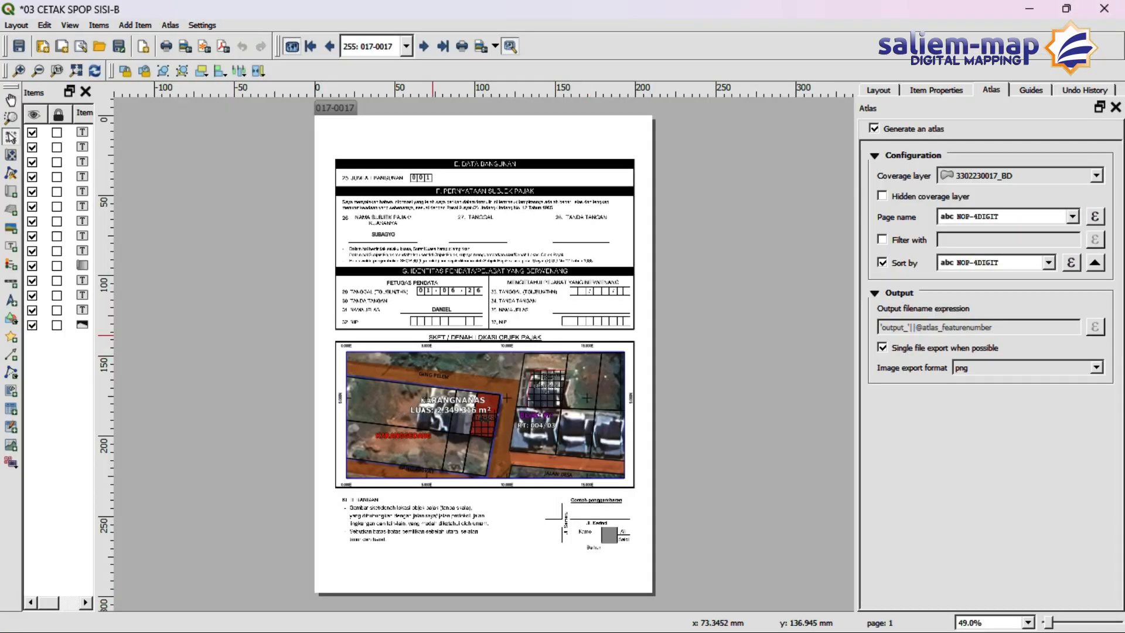
left_click(94, 71)
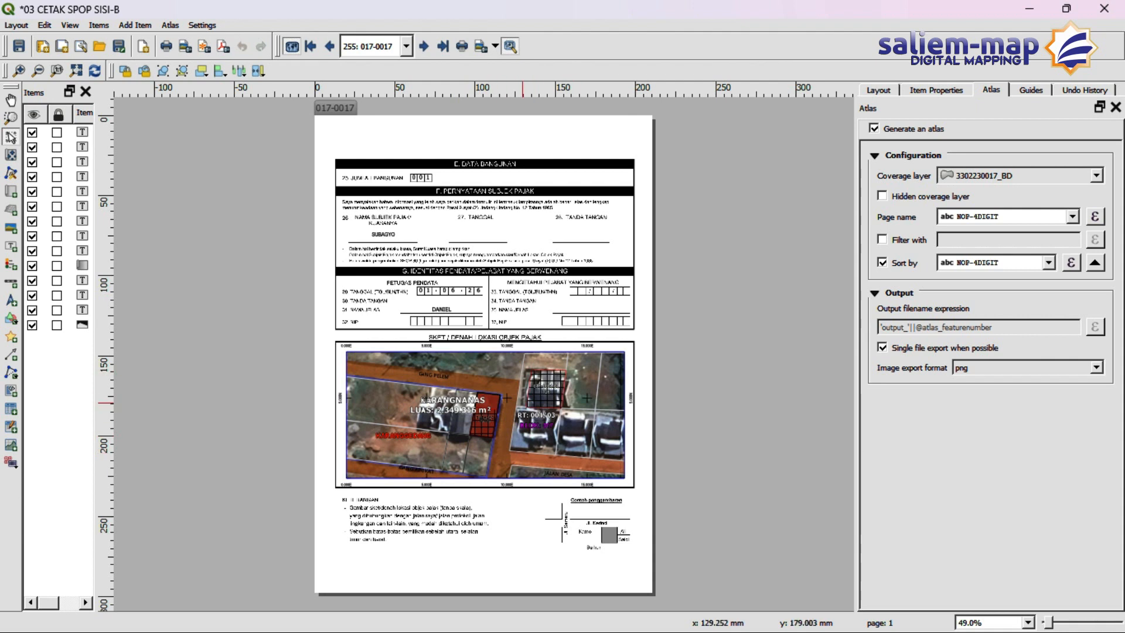
- Check the SPOP side B layout, from the location sketch to the building data, tax subject declaration and officer identity sections
left_click(11, 100)
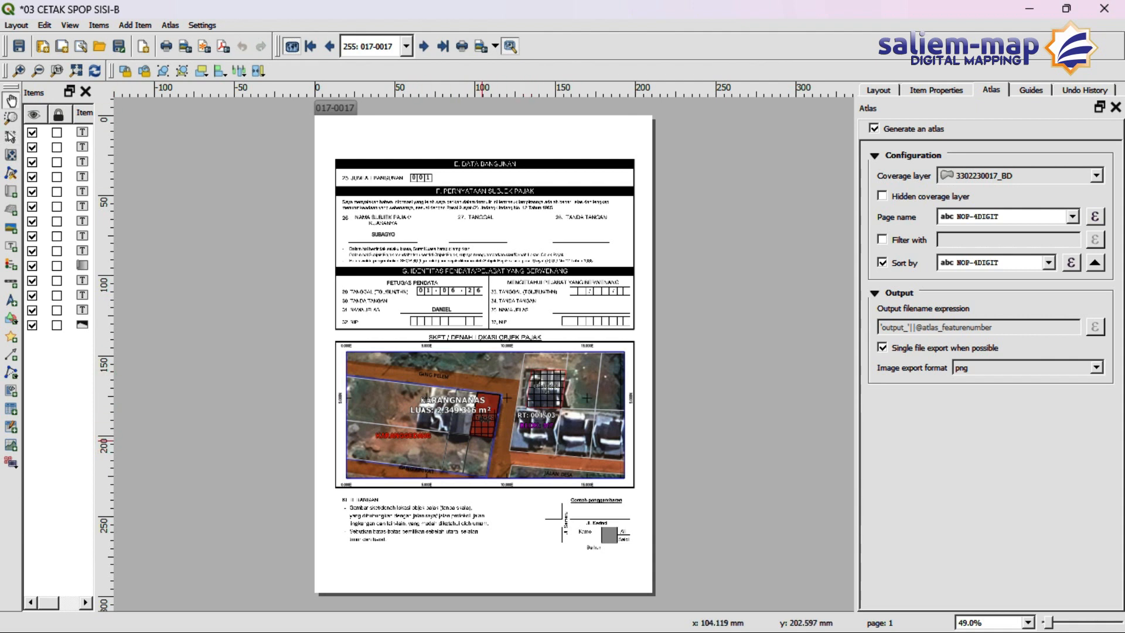
scroll(487, 444, "up", 2)
scroll(371, 250, "down", 1)
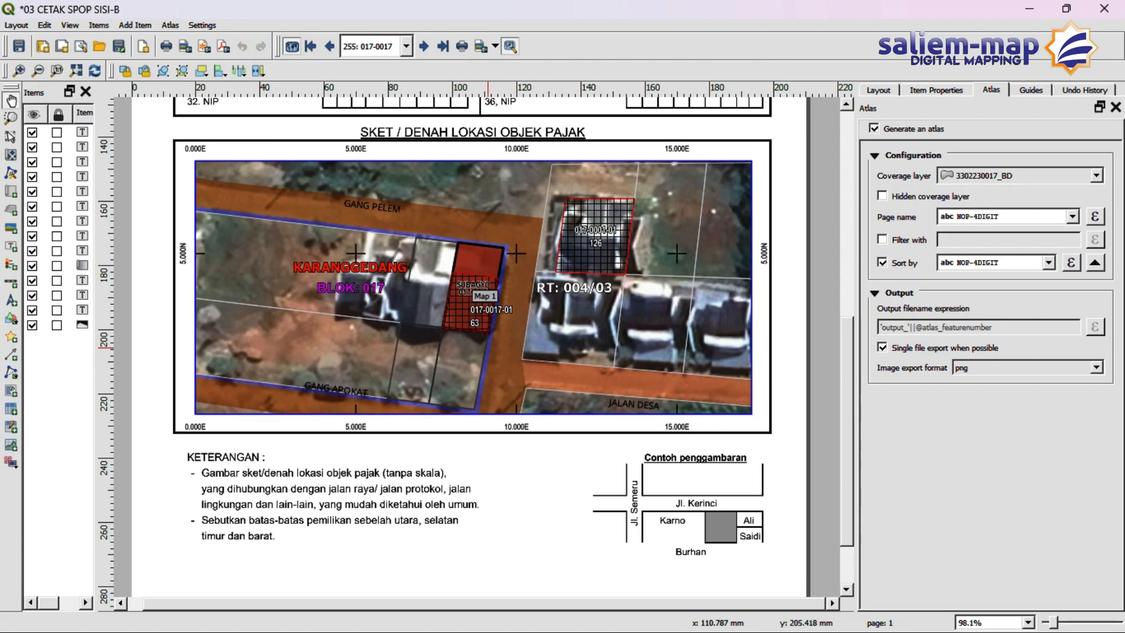
key("ctrl+0")
scroll(489, 288, "up", 1)
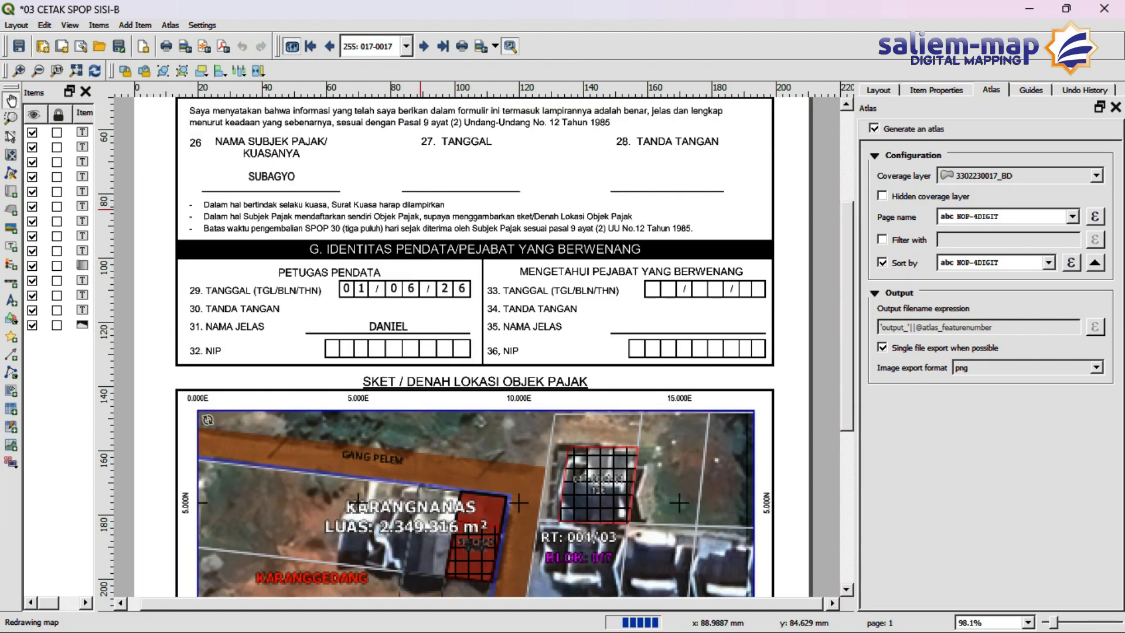
left_click_drag(445, 250, 446, 346)
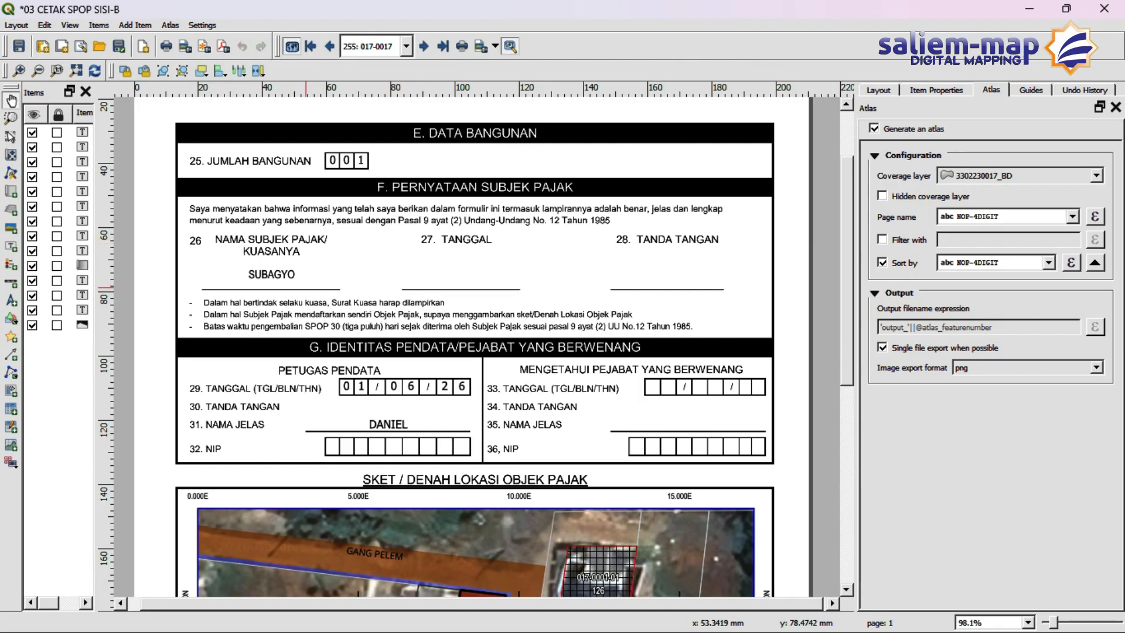
scroll(313, 193, "down", 2)
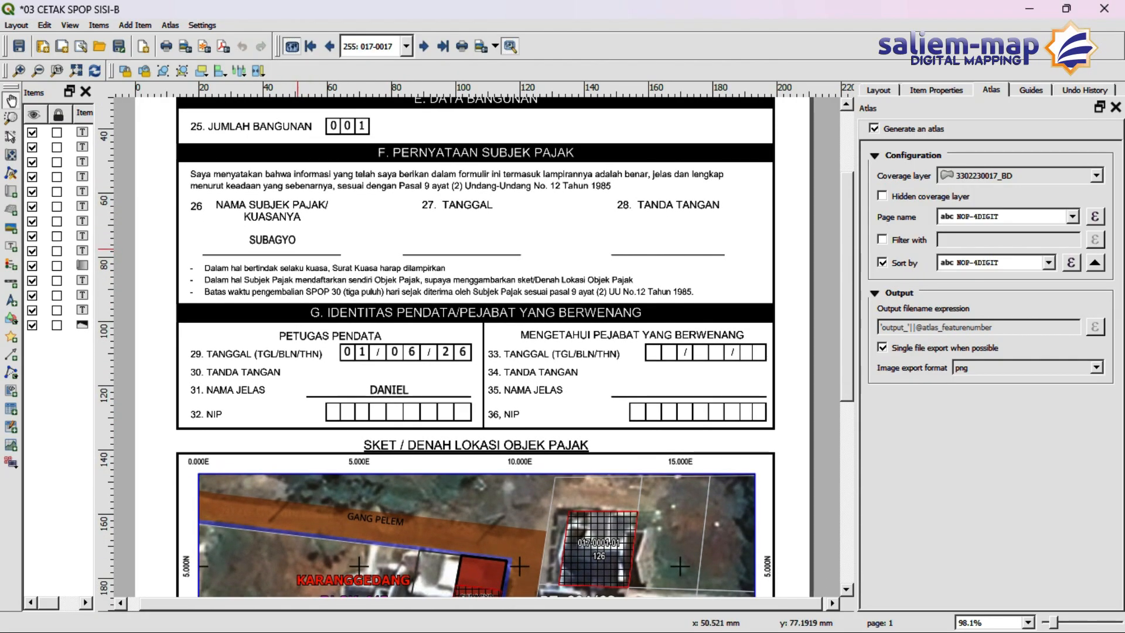
- Export the SPOP side B layout as PDF to the desktop as CETAK 0170017_B with the default export options and close the layout
left_click(223, 47)
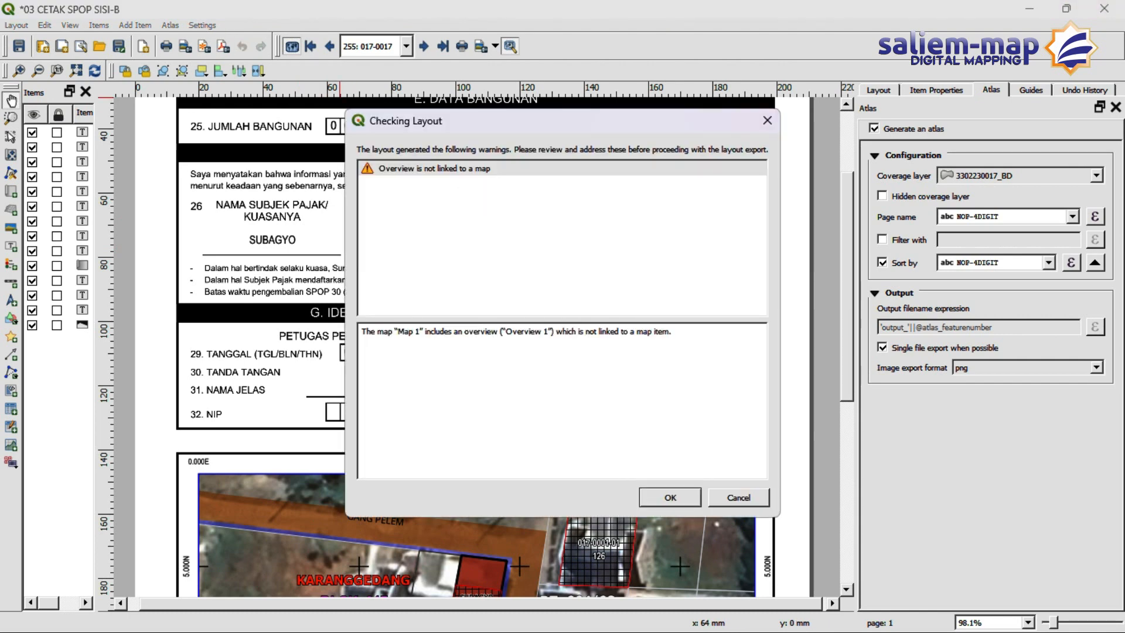
key("Return")
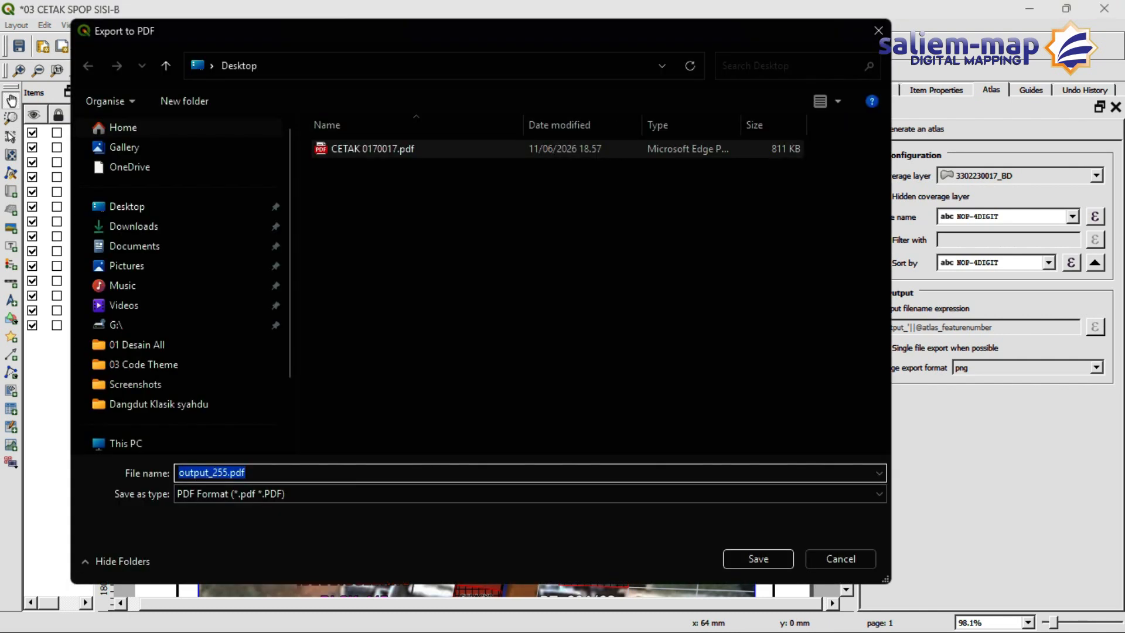
left_click(373, 149)
left_click(243, 474)
left_click(271, 472)
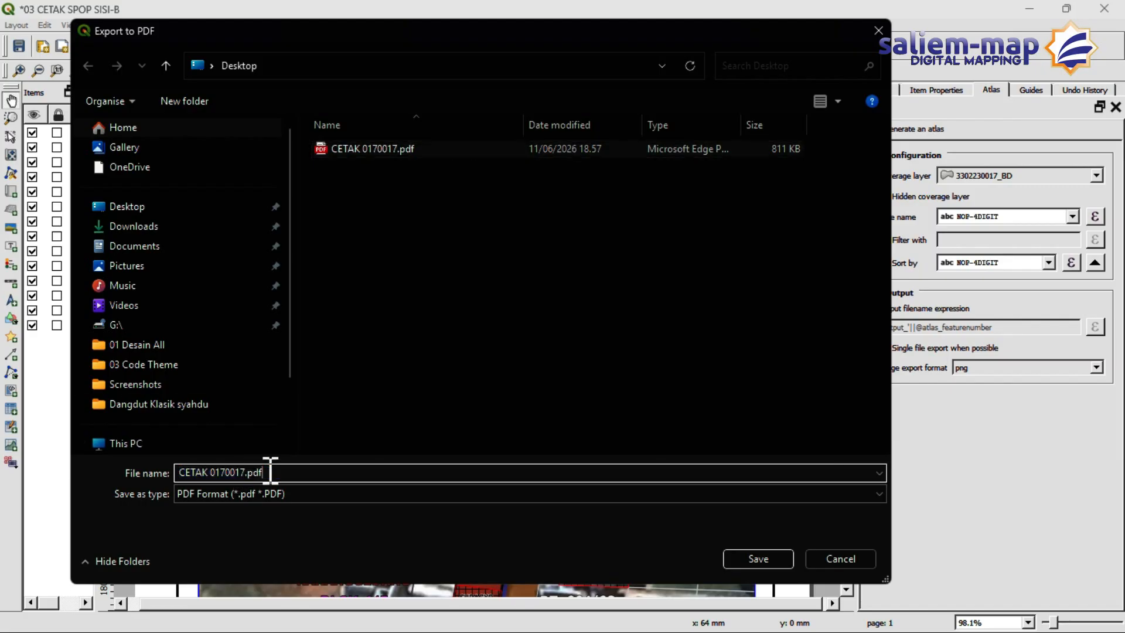
key("BackSpace")
key("BackSpace")
key("BackSpace")
key("BackSpace")
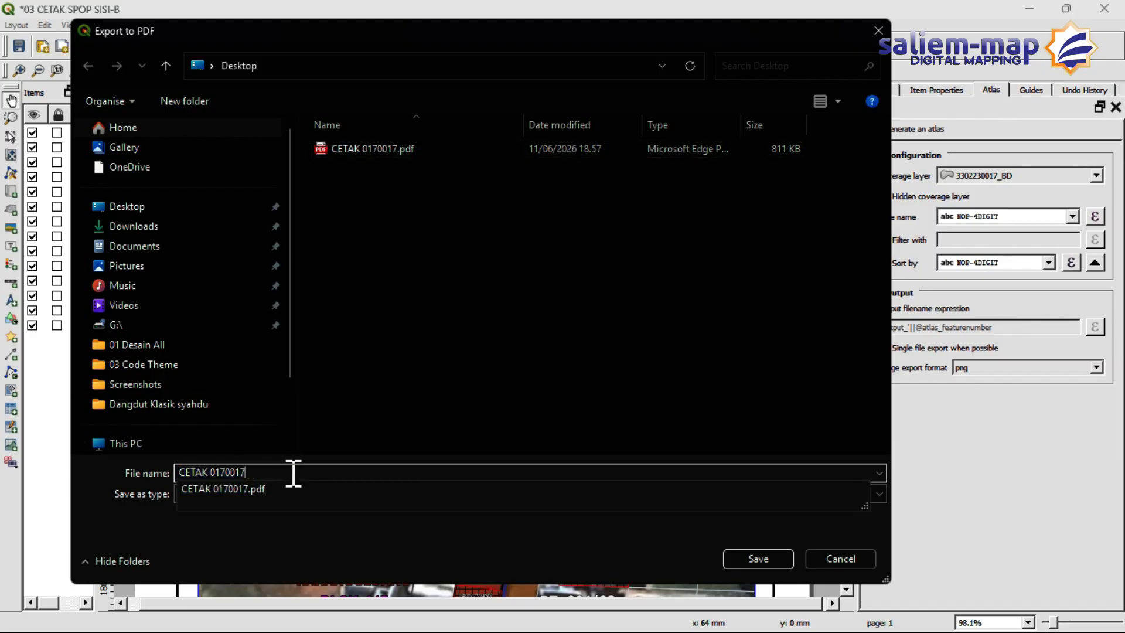
type("-")
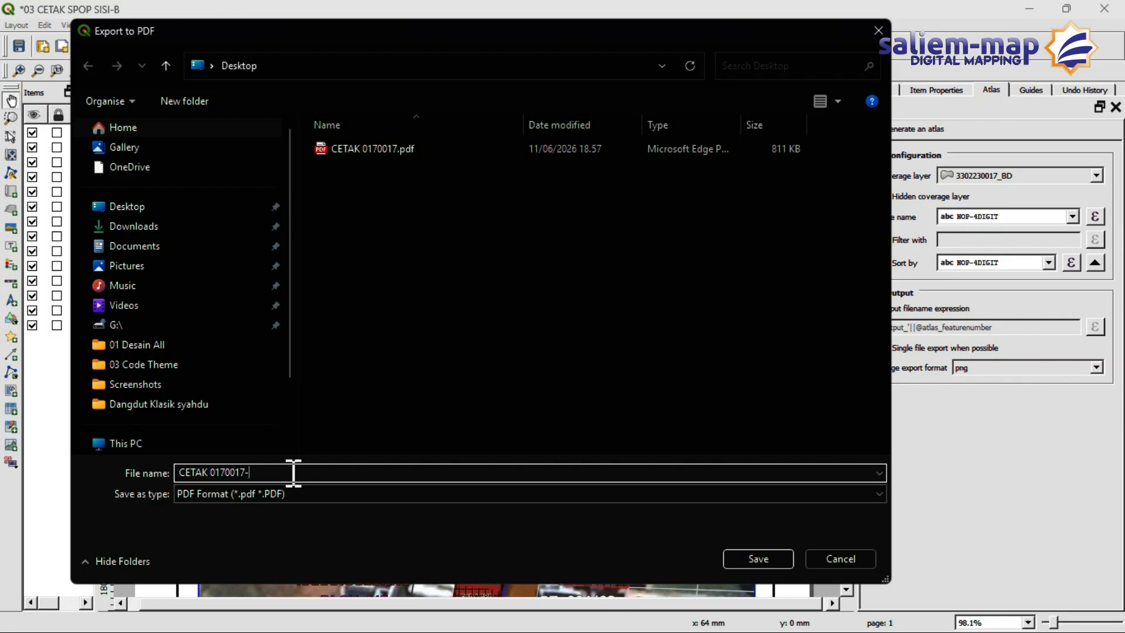
key("BackSpace")
type("_B")
key("Return")
key("Return")
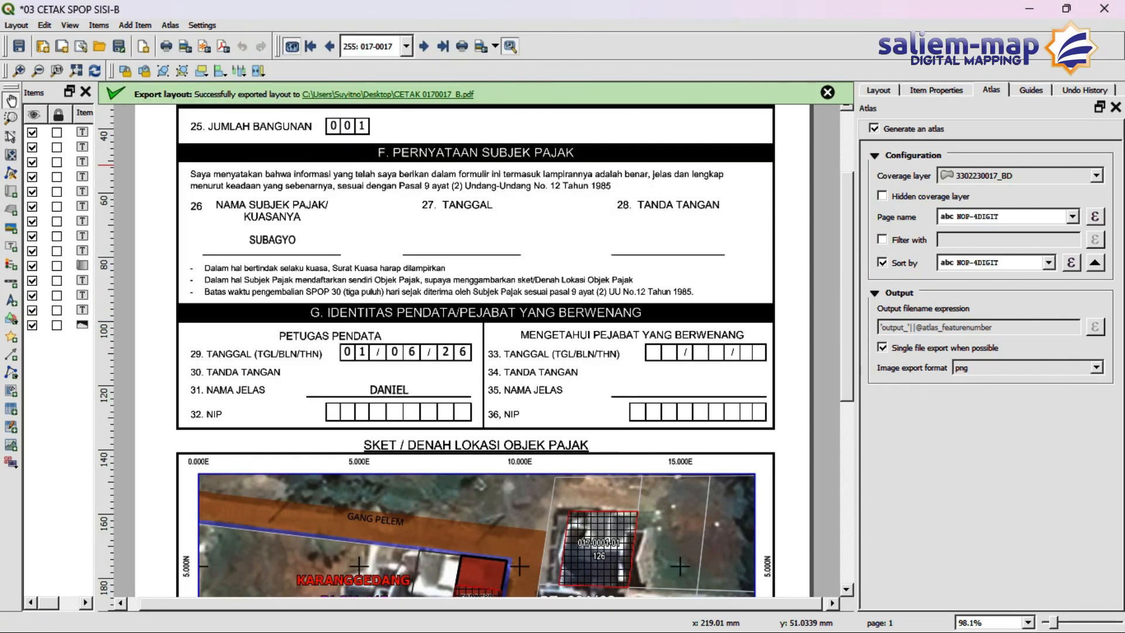
left_click(1104, 8)
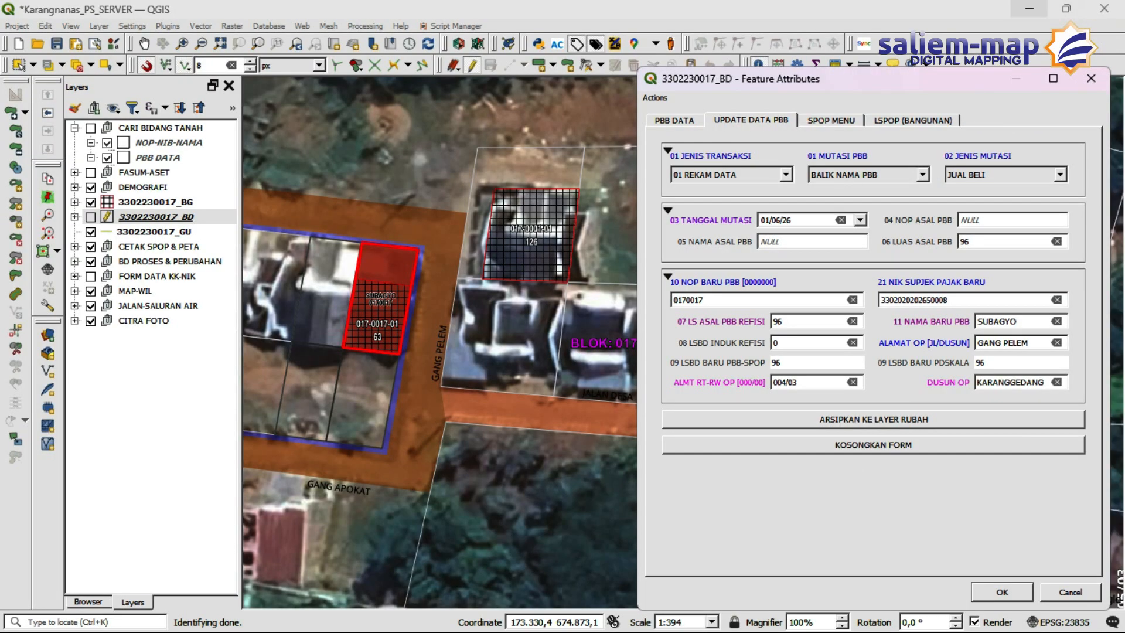
- Open CETAK 0170017_B.pdf from the desktop in Edge, review the form and location sketch, close it and return to QGIS
left_click(1029, 8)
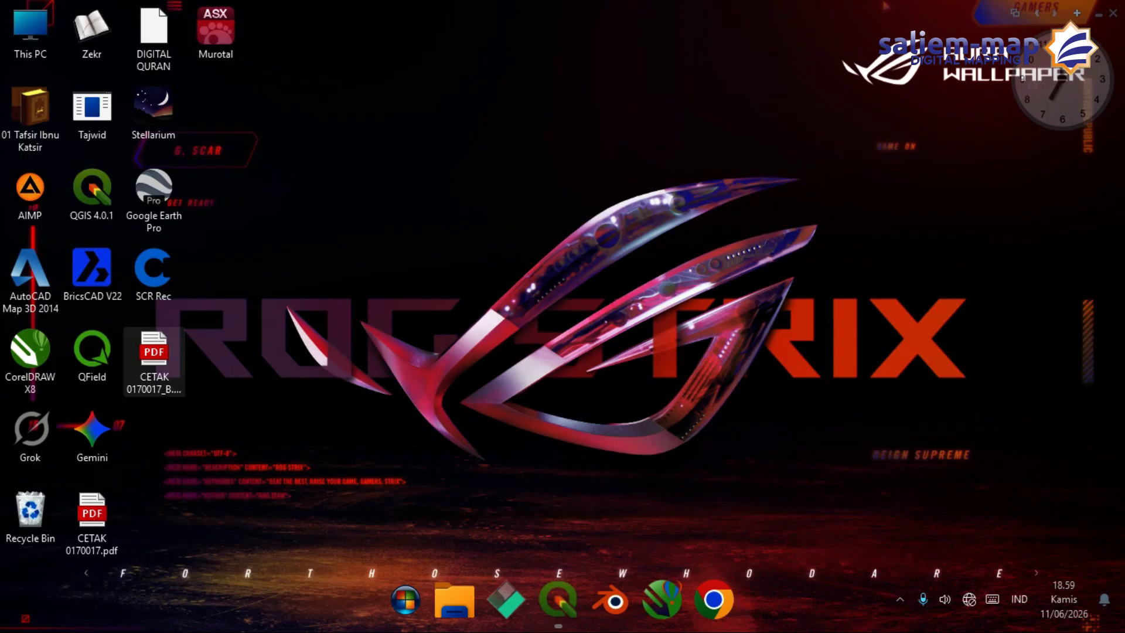
double_click(153, 353)
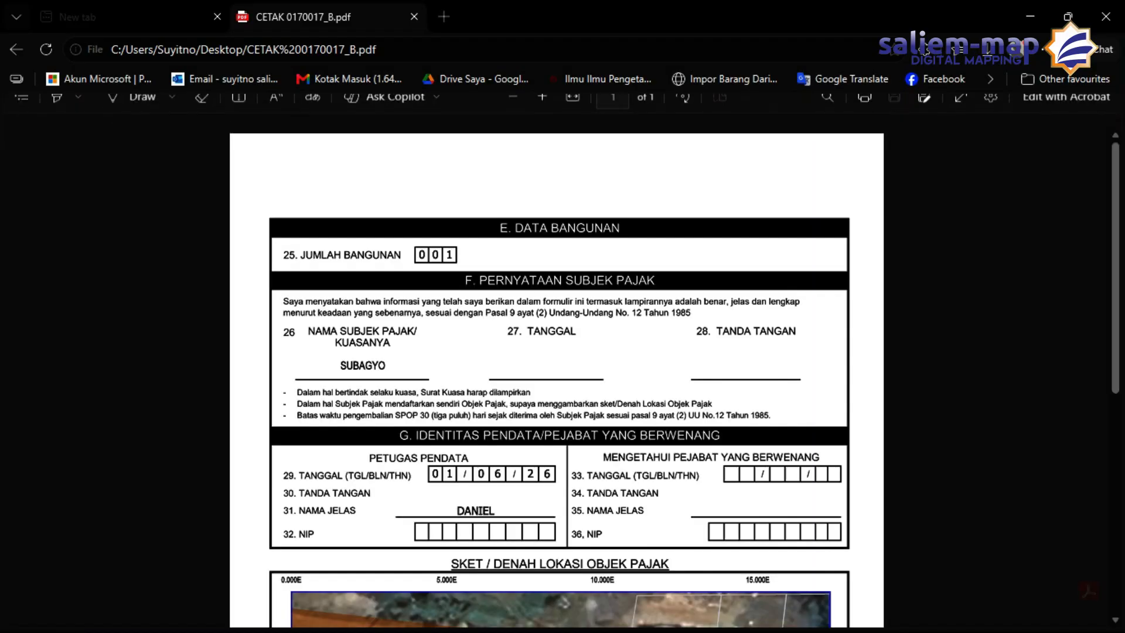
scroll(556, 375, "down", 4)
scroll(556, 375, "up", 4)
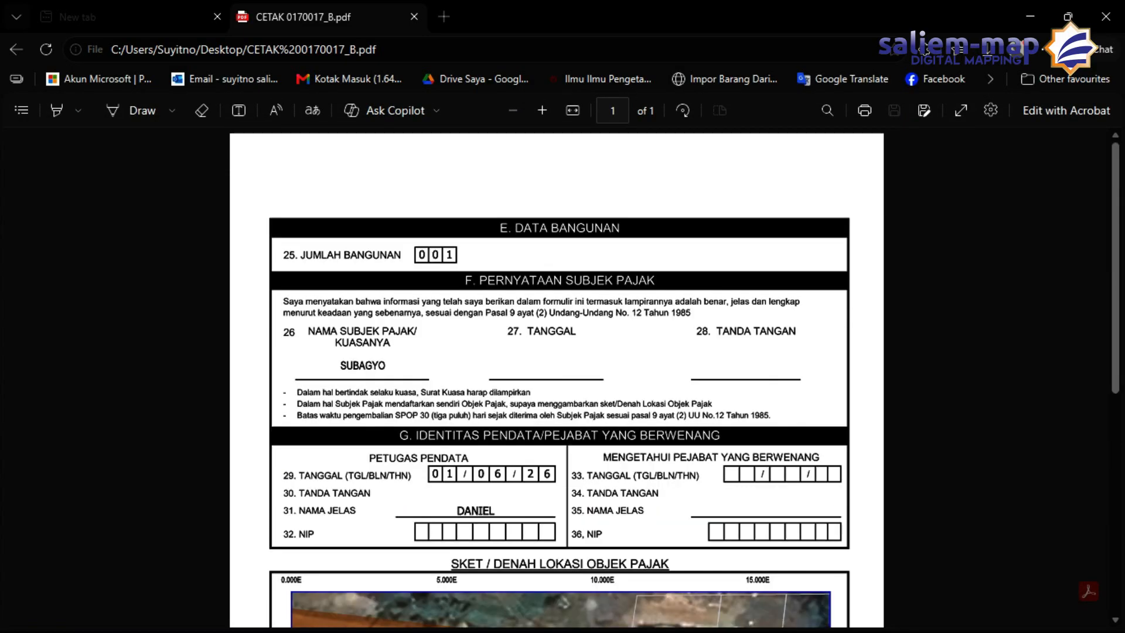
scroll(556, 375, "down", 3)
scroll(556, 375, "down", 4)
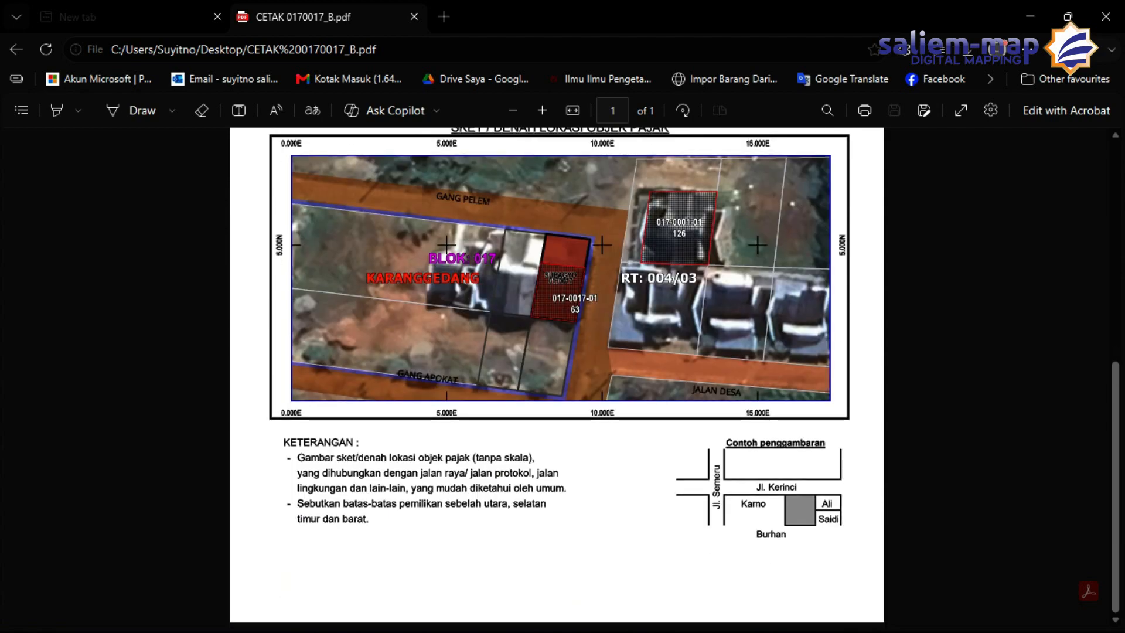
scroll(557, 375, "up", 6)
scroll(556, 374, "down", 3)
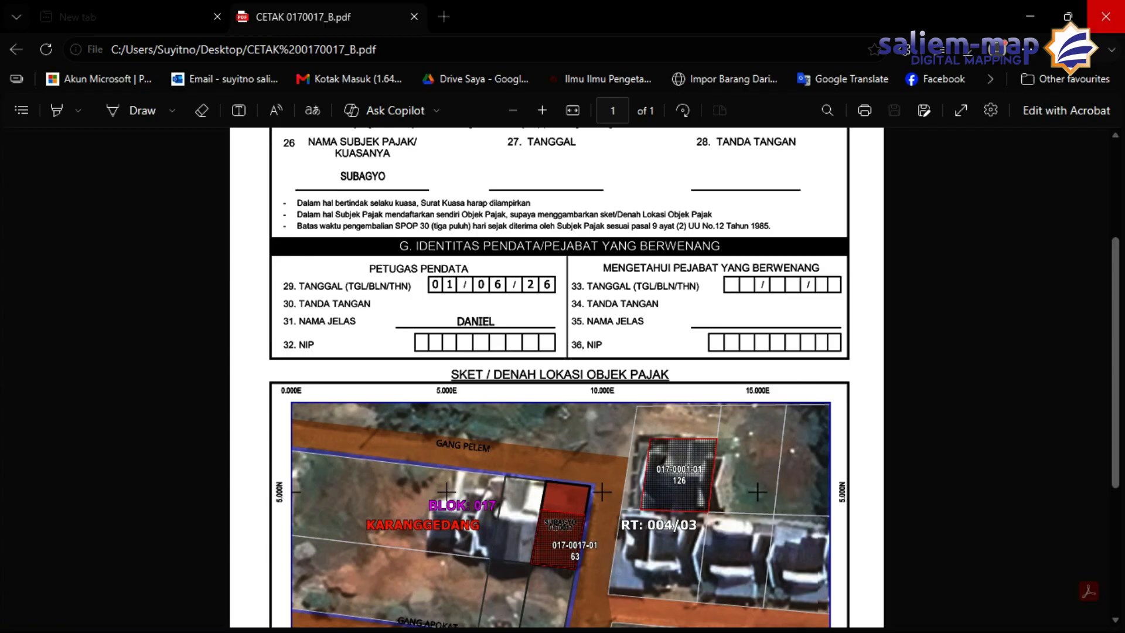
left_click(1105, 17)
left_click(560, 609)
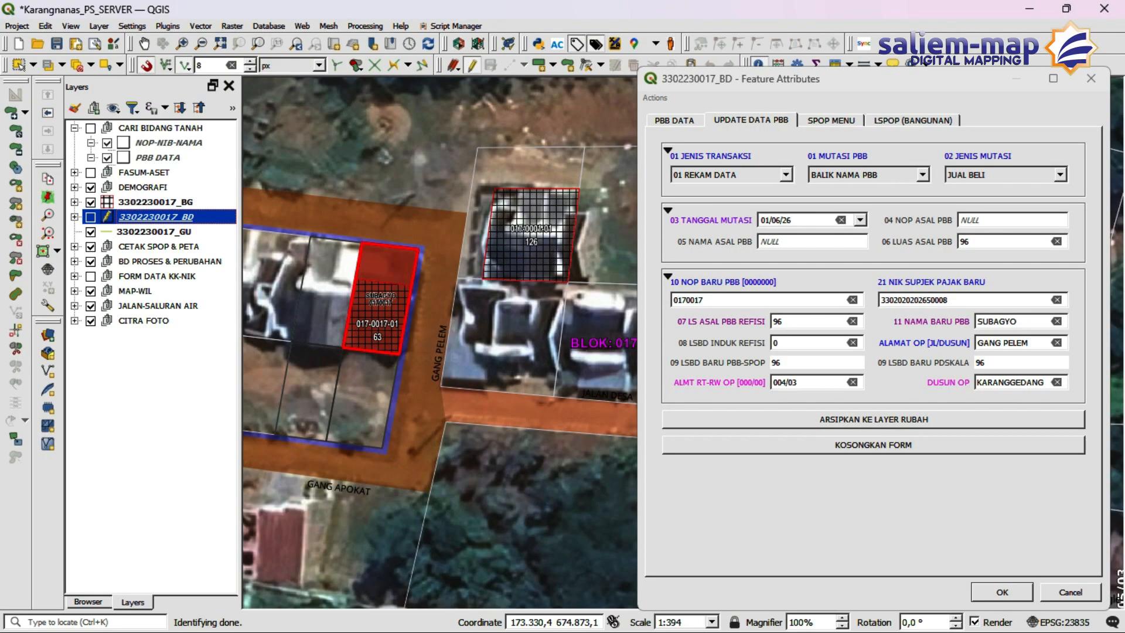
left_click_drag(956, 88, 764, 84)
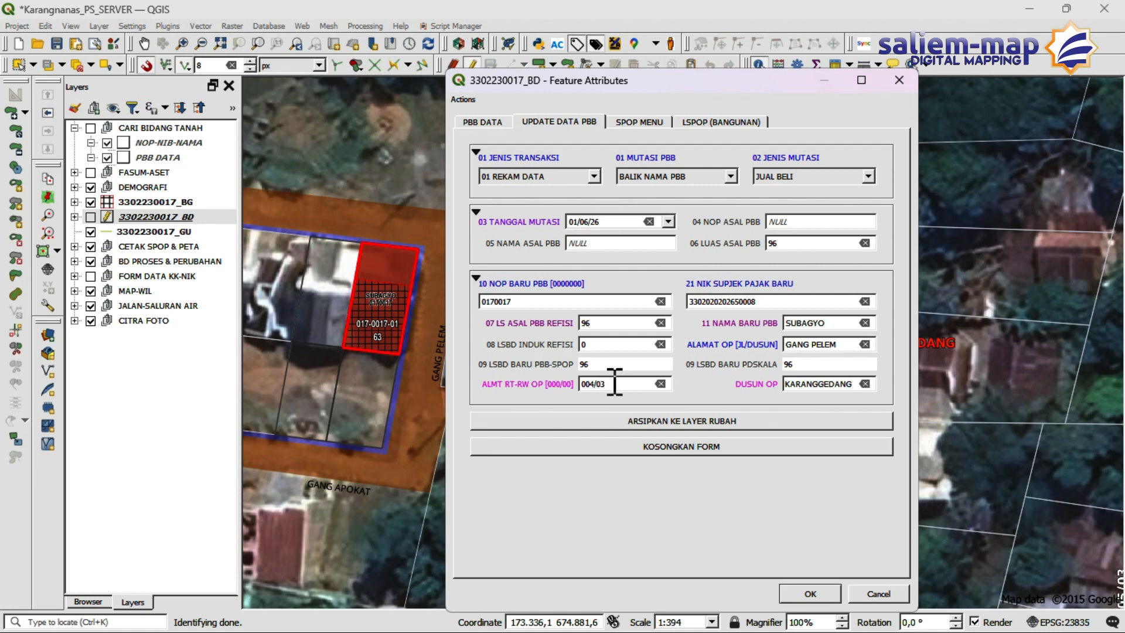
left_click(639, 122)
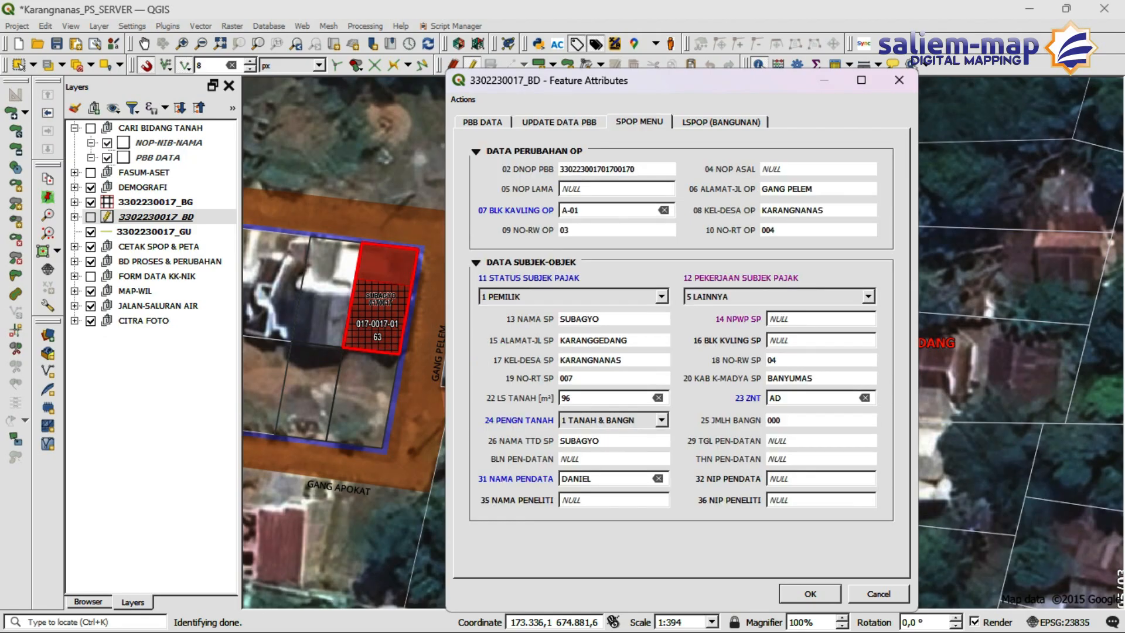
left_click(559, 122)
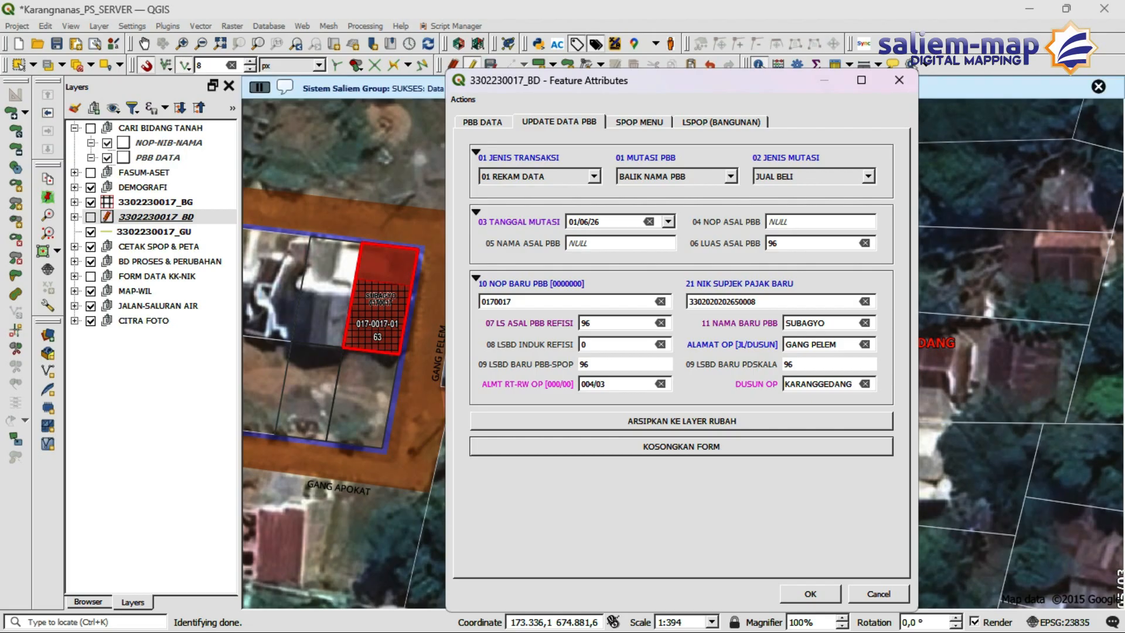
left_click_drag(550, 80, 577, 72)
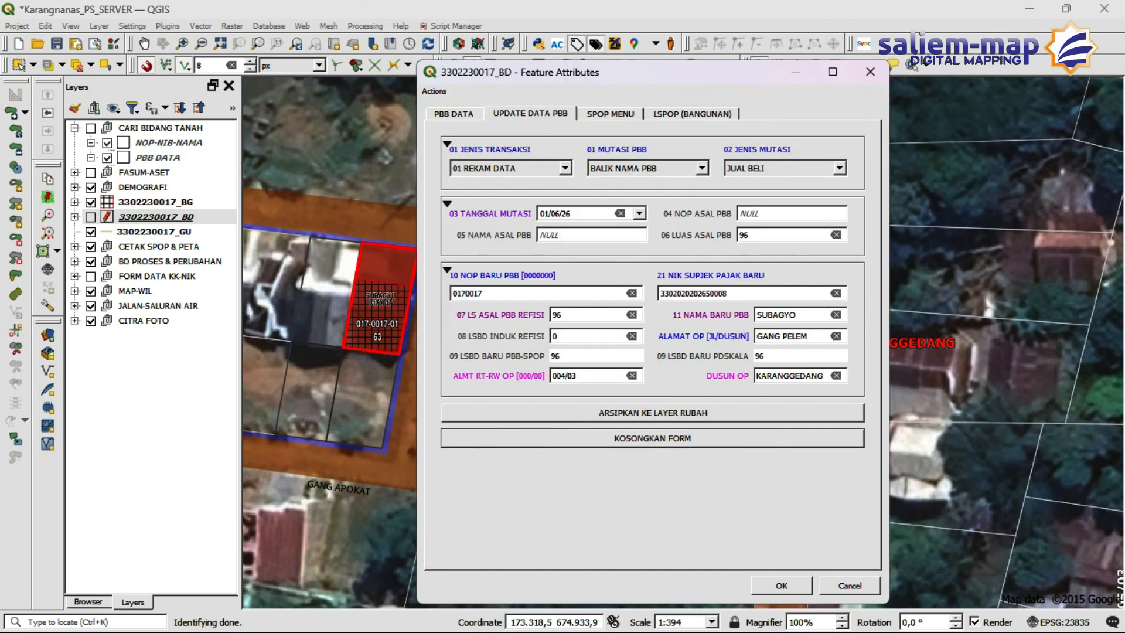
left_click(781, 586)
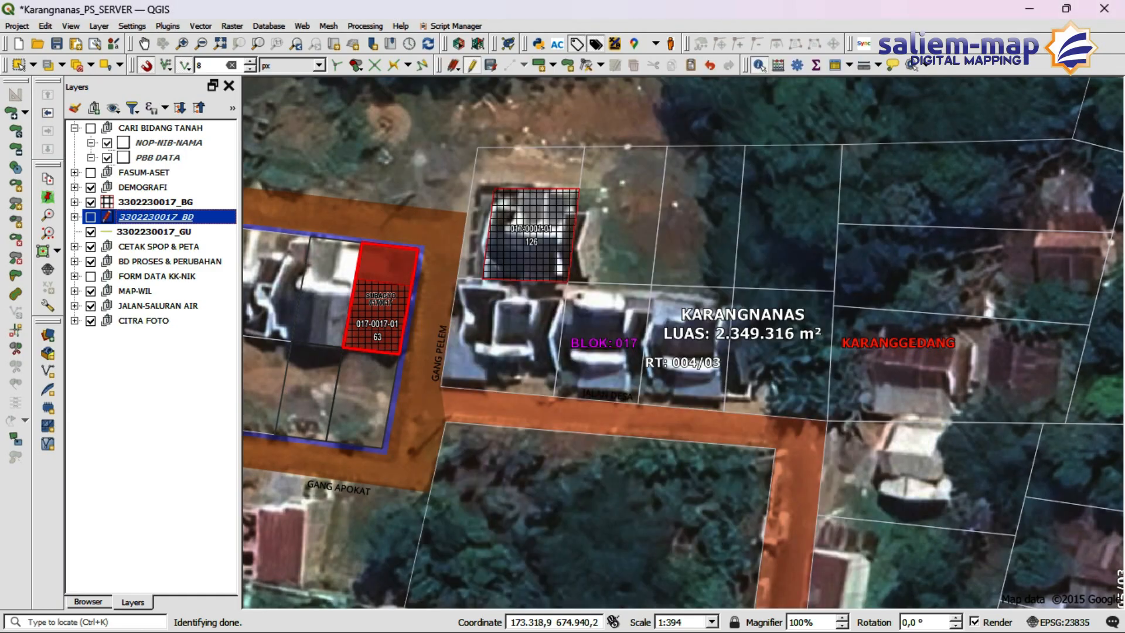
left_click(490, 65)
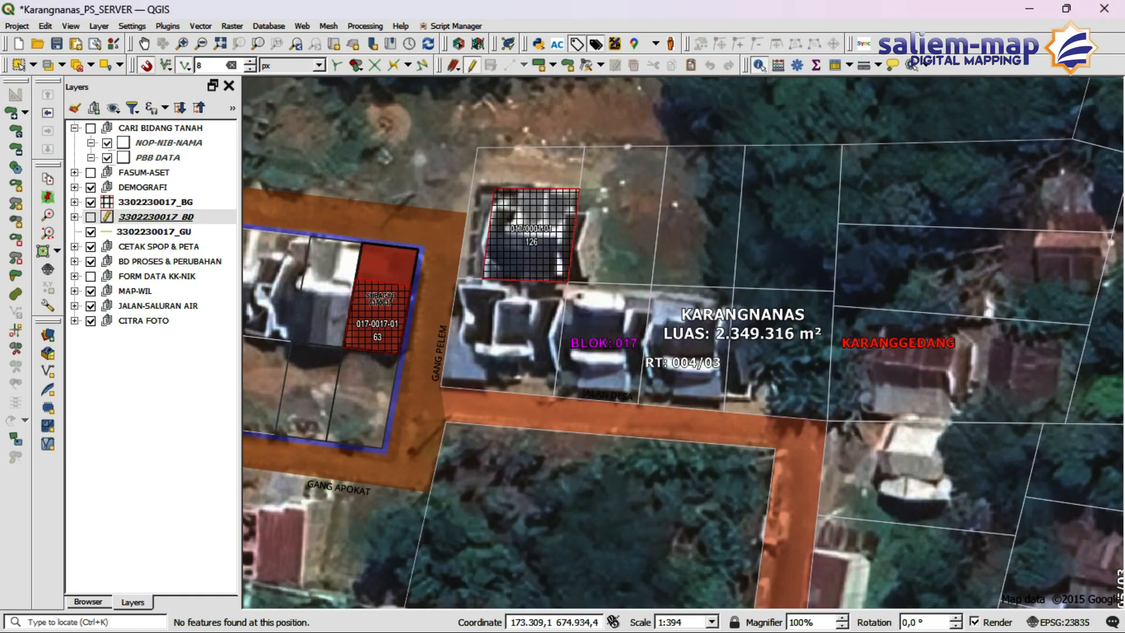
scroll(450, 146, "down", 1)
scroll(436, 183, "up", 1)
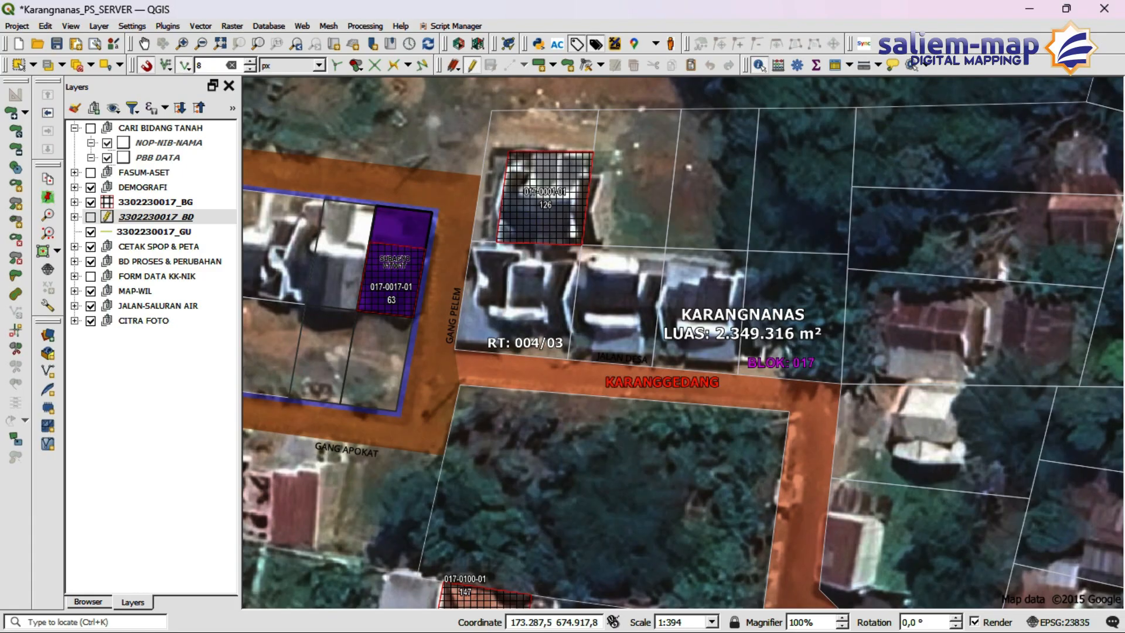
left_click(156, 217)
left_click(90, 217)
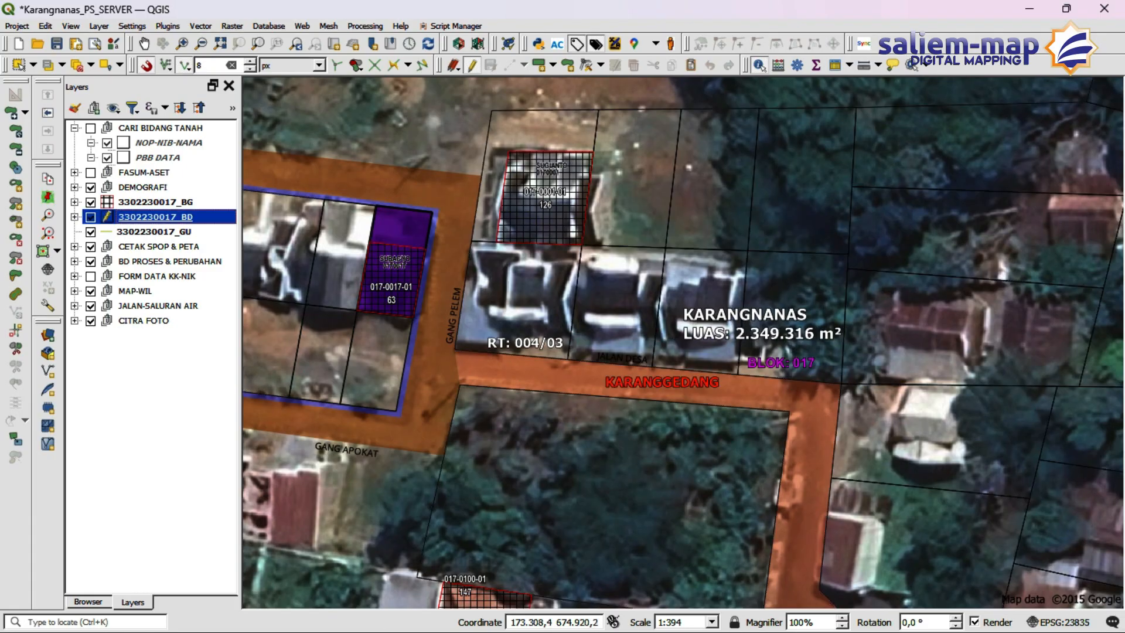
left_click(396, 259)
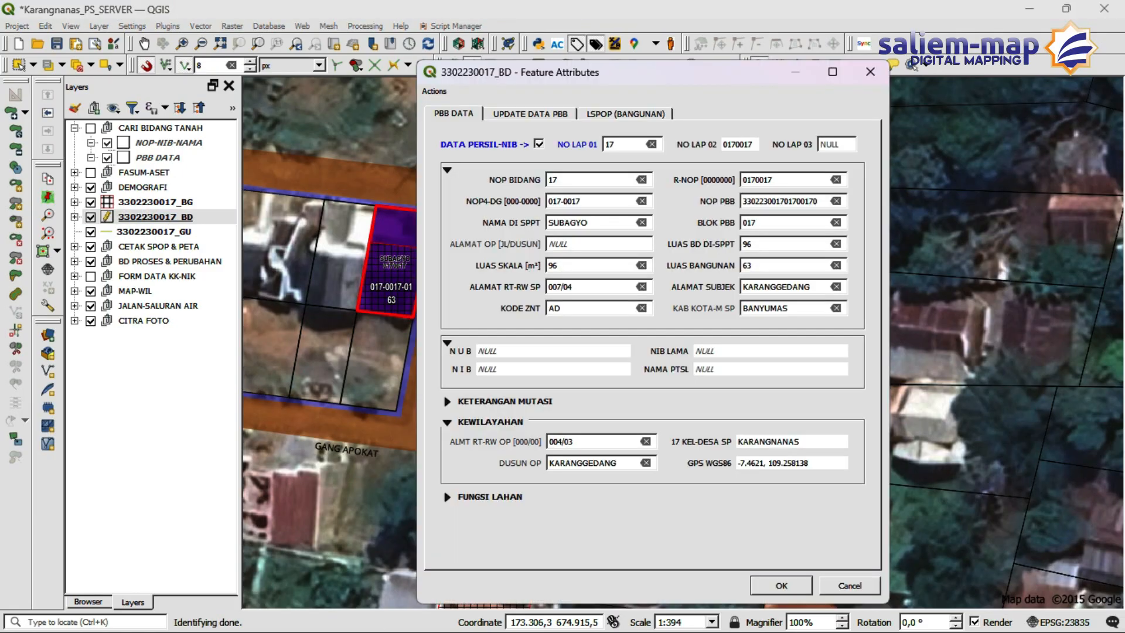
left_click(530, 113)
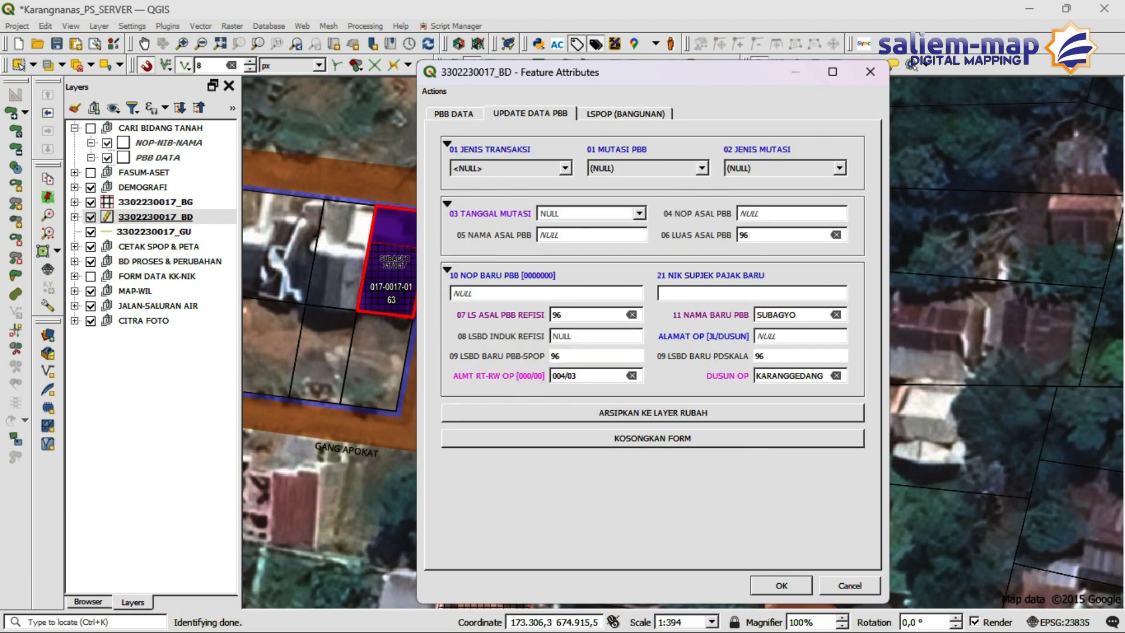
left_click(870, 71)
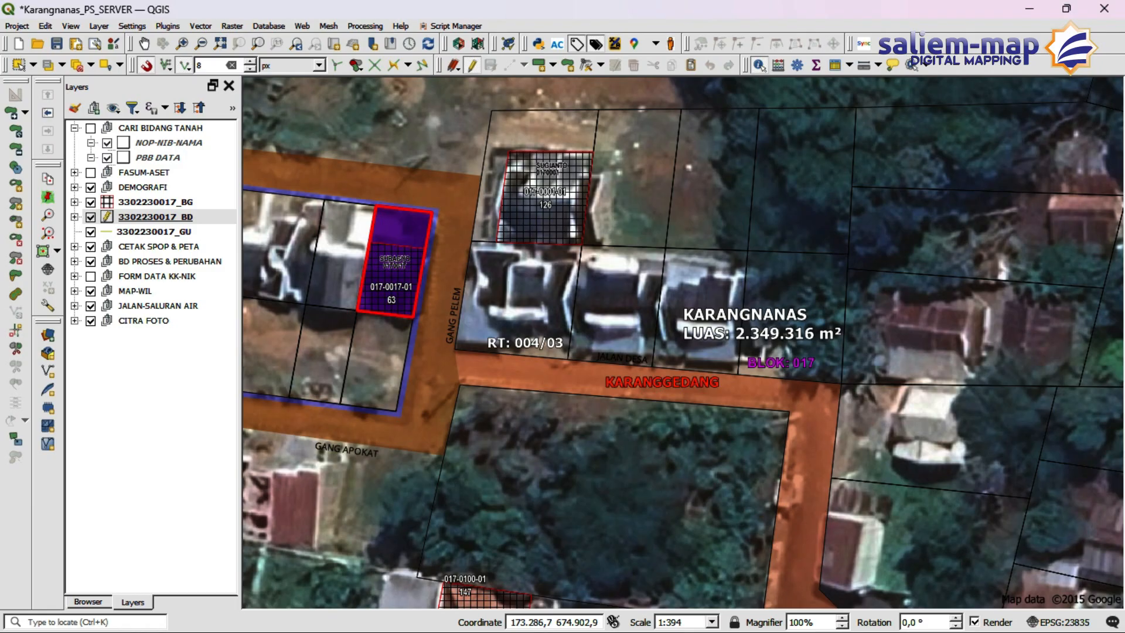
left_click(74, 262)
left_click(181, 291)
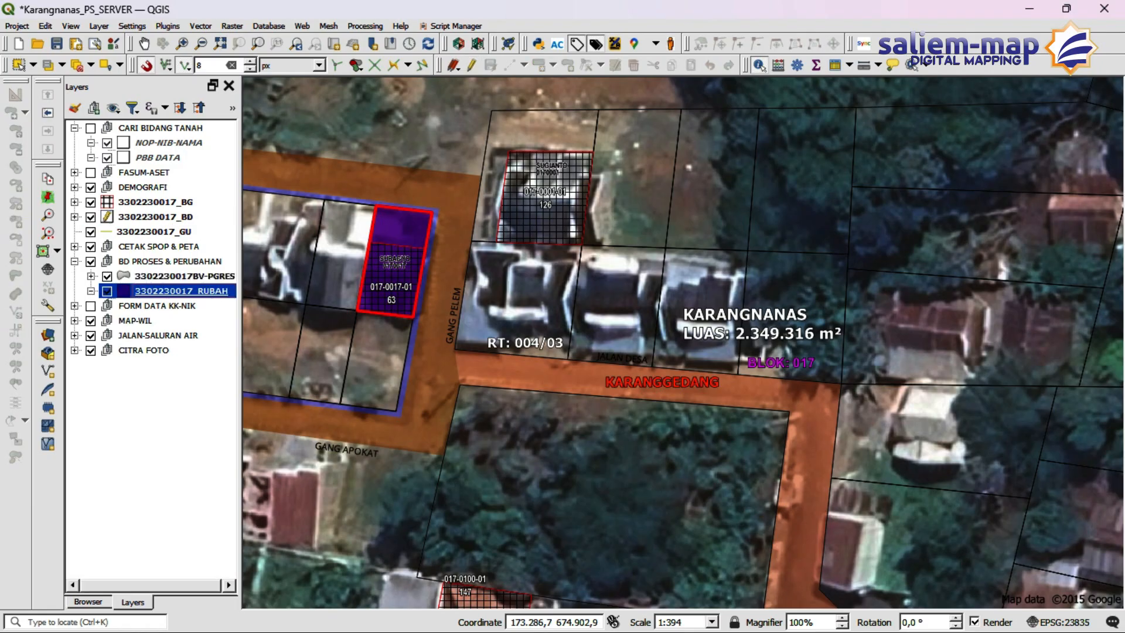
left_click(75, 261)
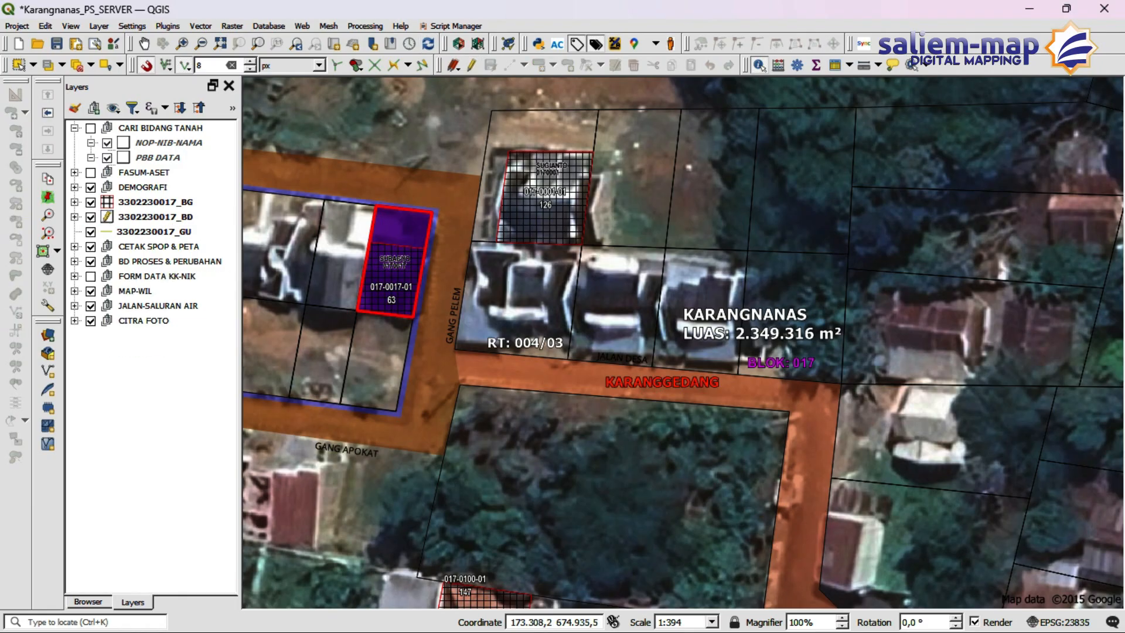
left_click(144, 44)
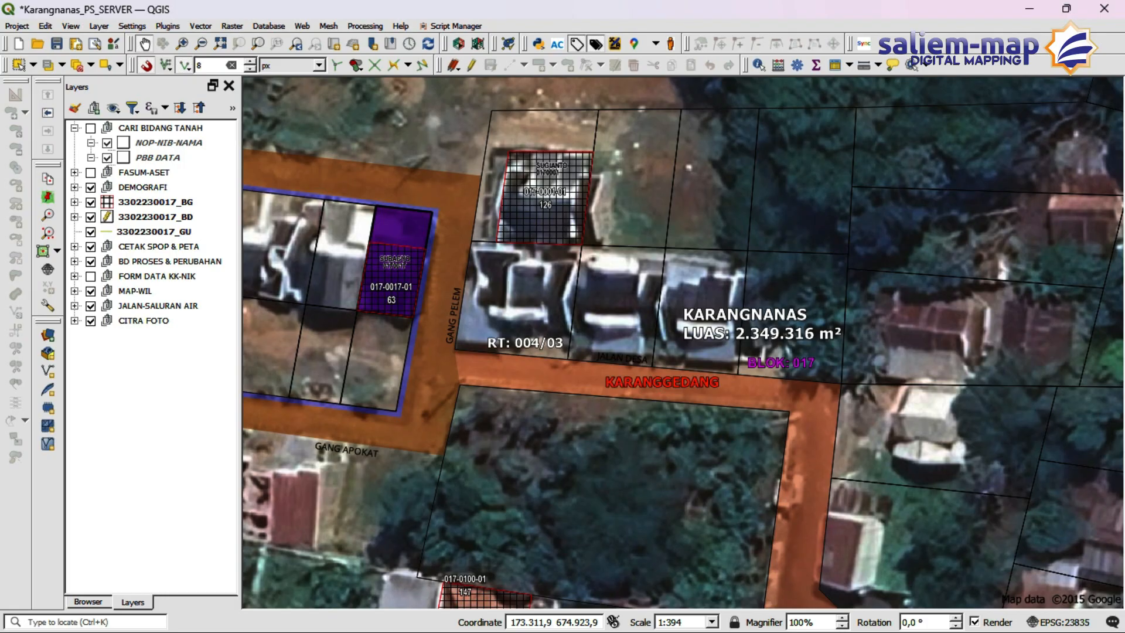